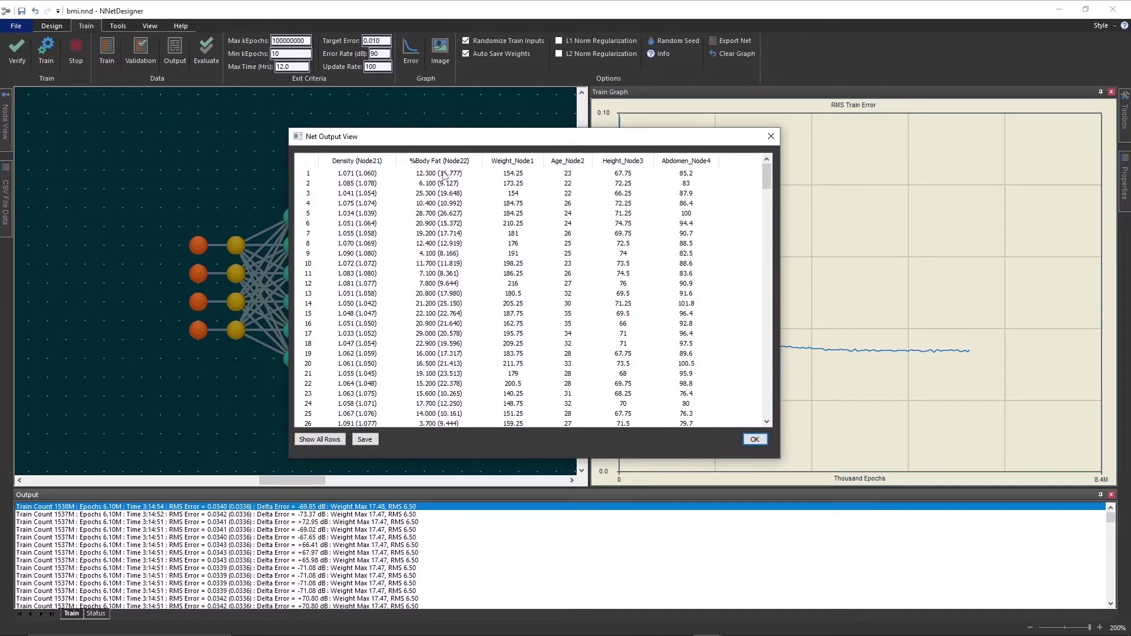
- Compare the actual and predicted density and body fat values for the first four rows of the net output, and close it
left_click(443, 176)
left_click(445, 184)
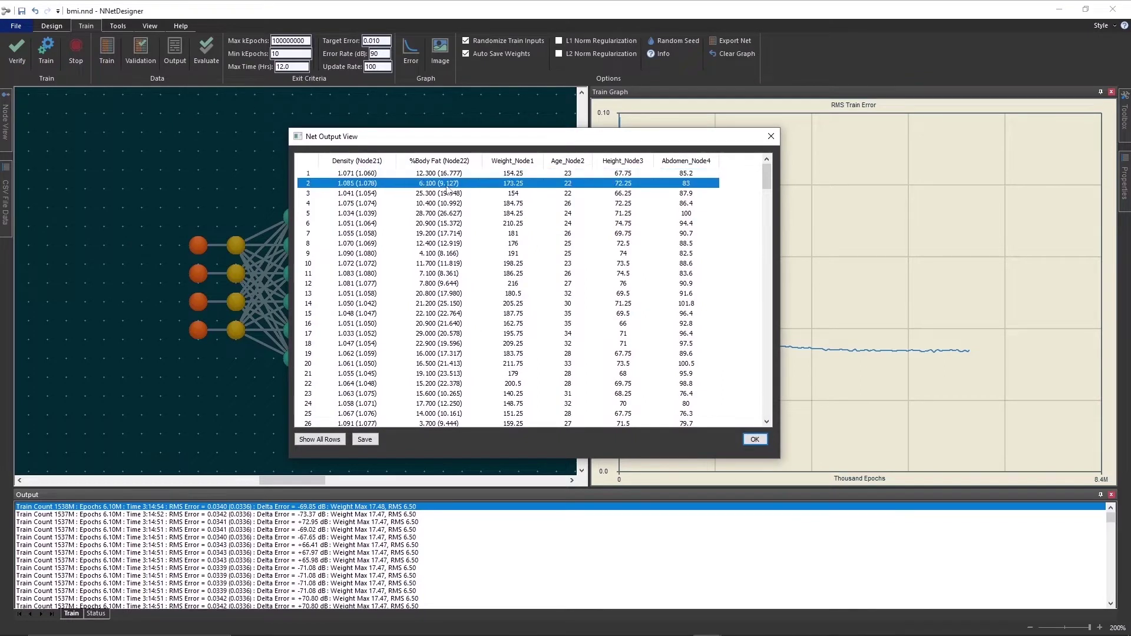
left_click(443, 196)
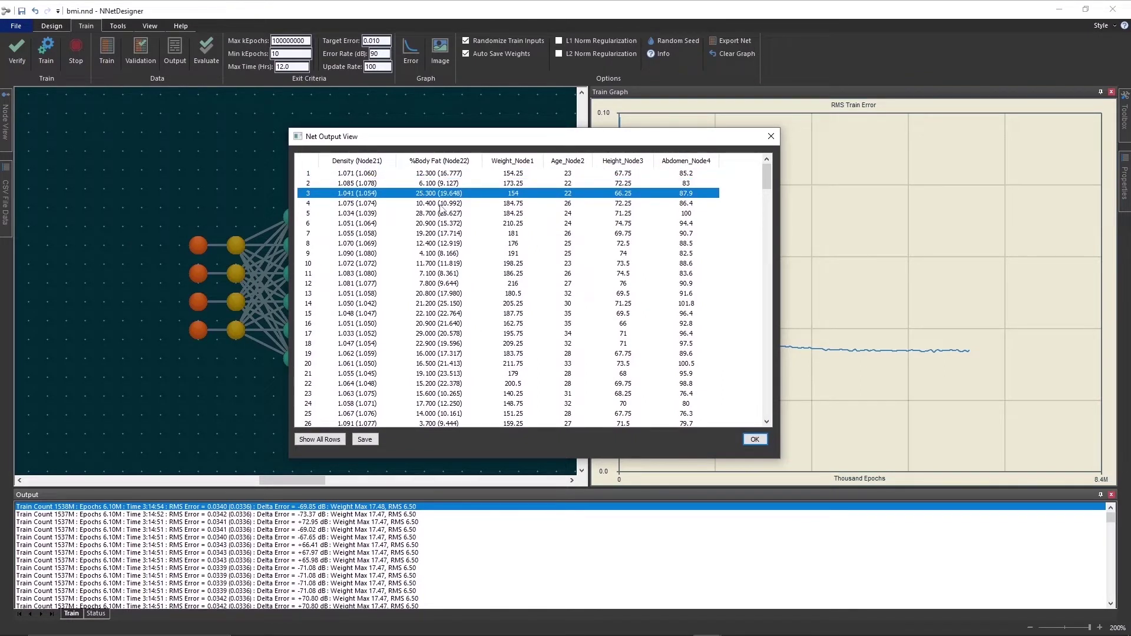
left_click(441, 205)
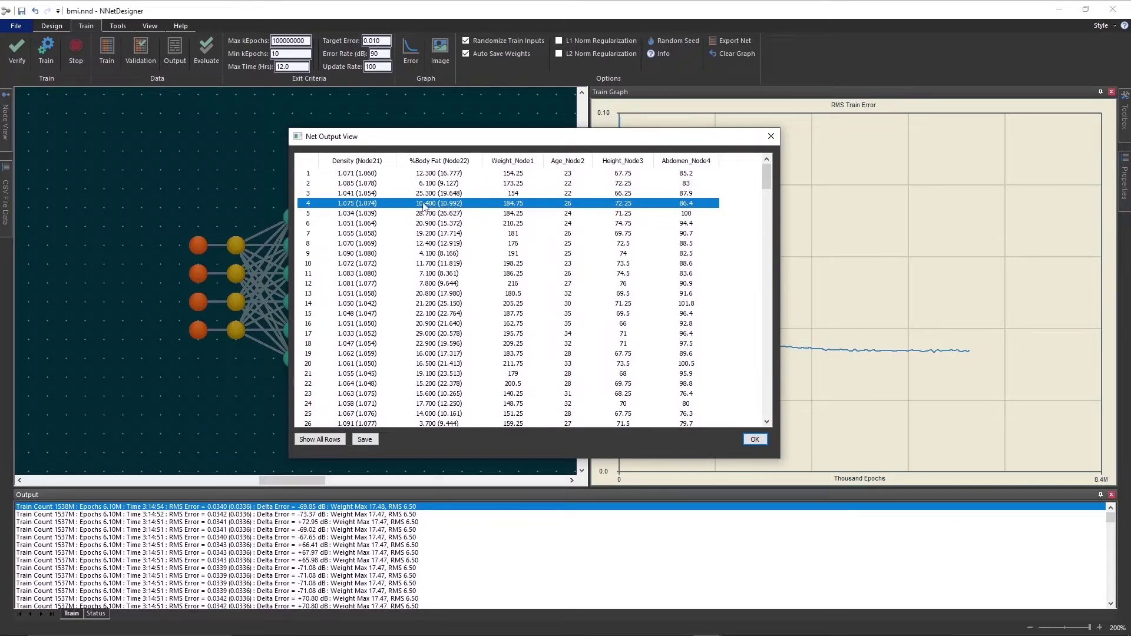
left_click(755, 441)
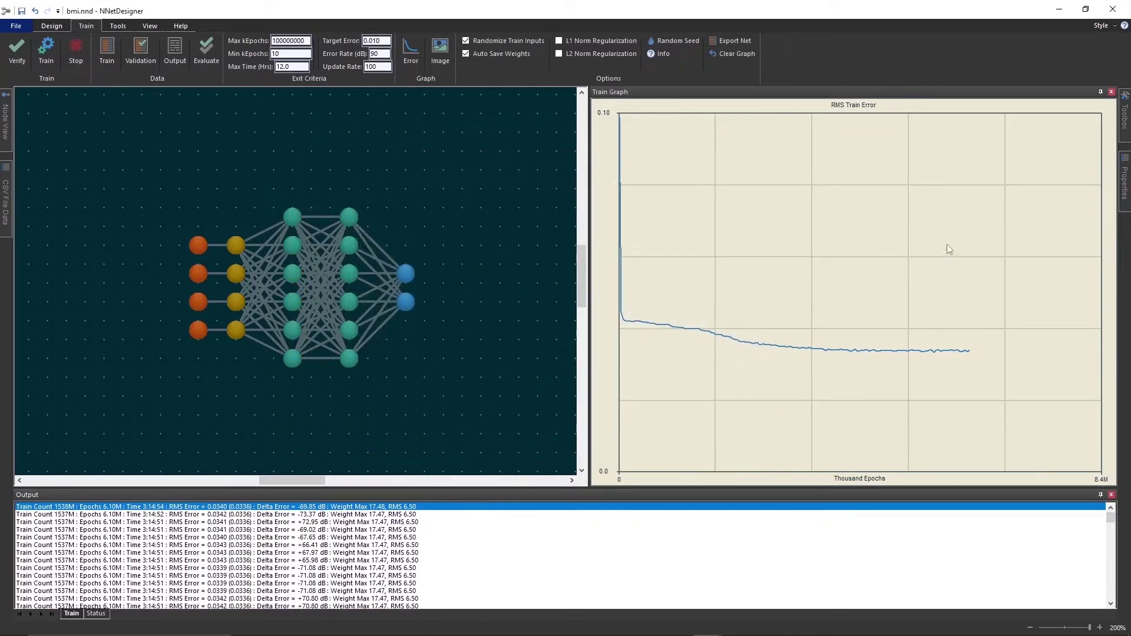
- Auto-hide the train graph in favour of a pinned Properties pane, and clear the training graph data
left_click(1101, 93)
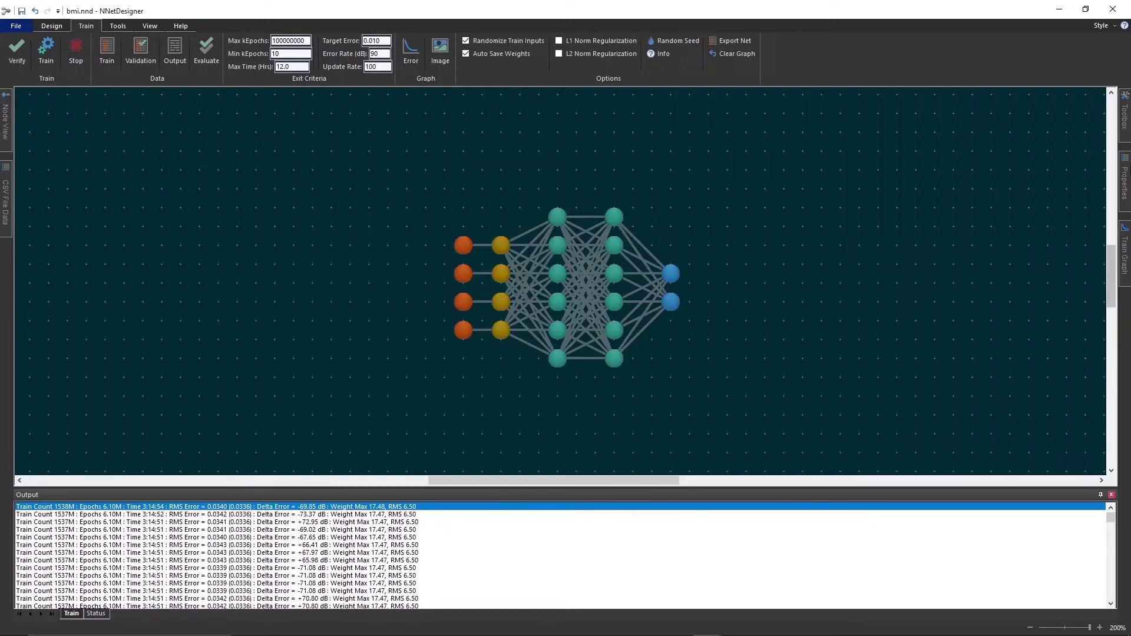
mouse_move(1123, 183)
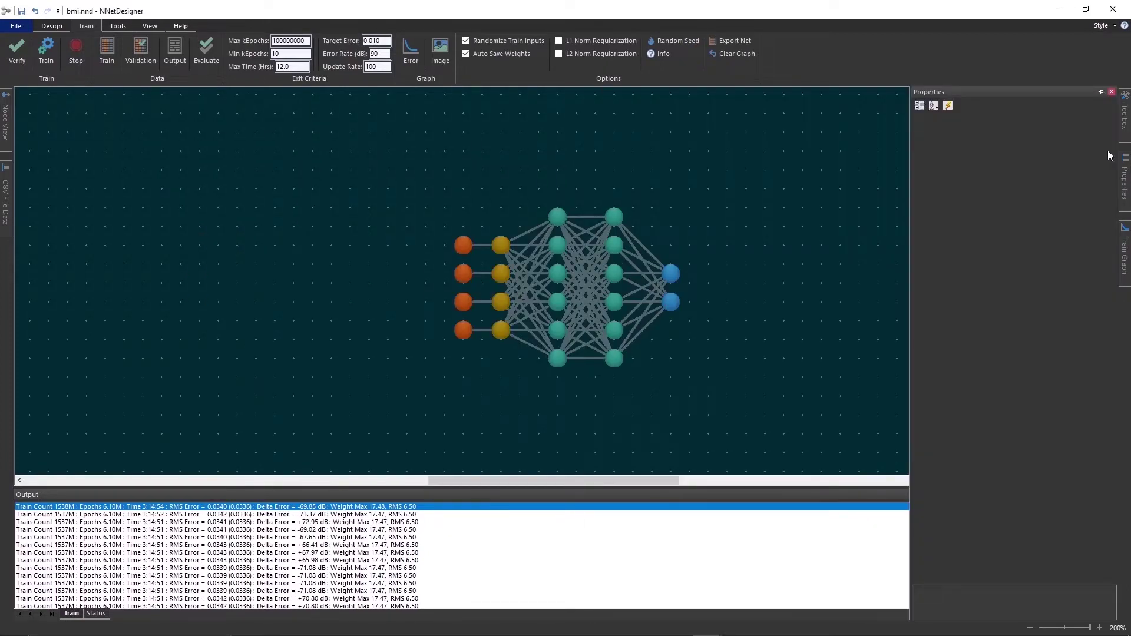
left_click(1101, 94)
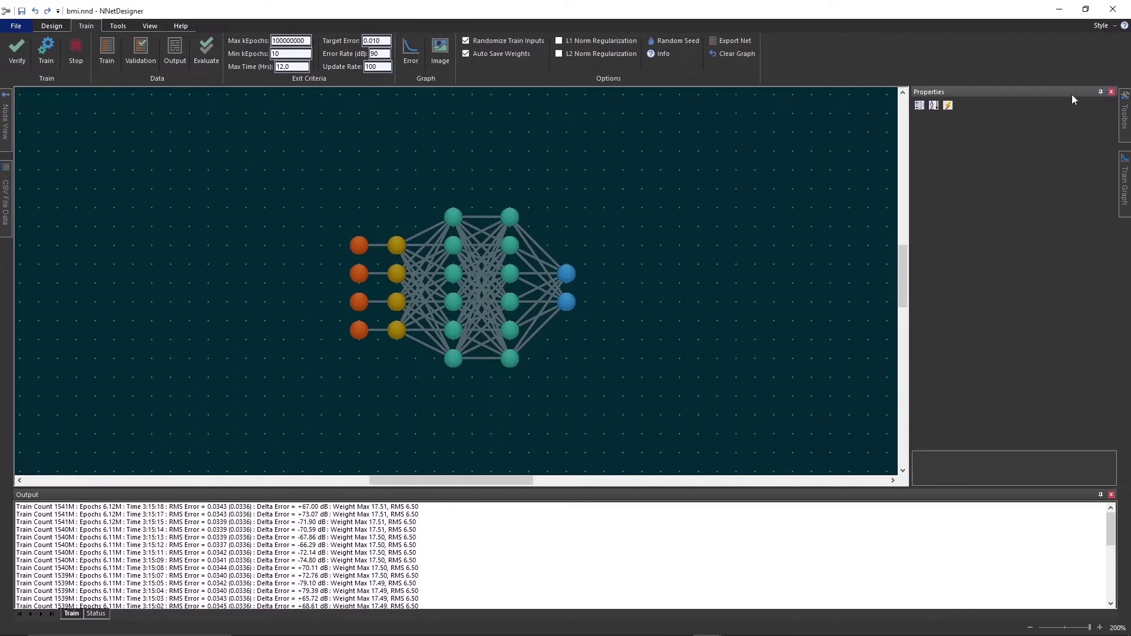
left_click(733, 54)
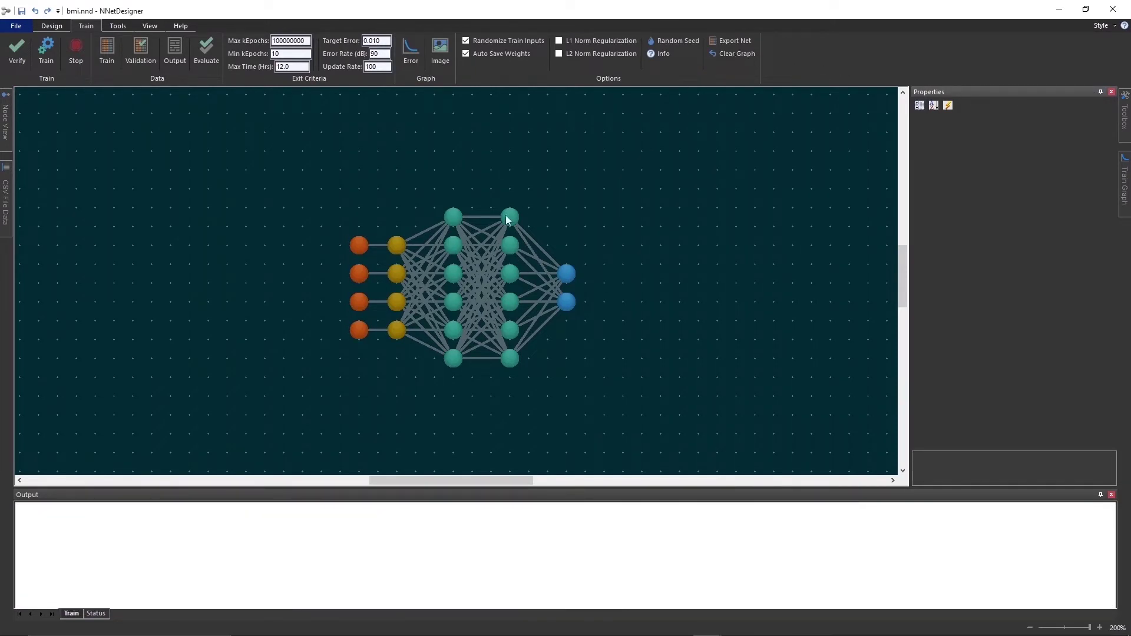
- Review the measurement columns of BodyFat.csv in the CSV file data and return to the network
left_click(6, 221)
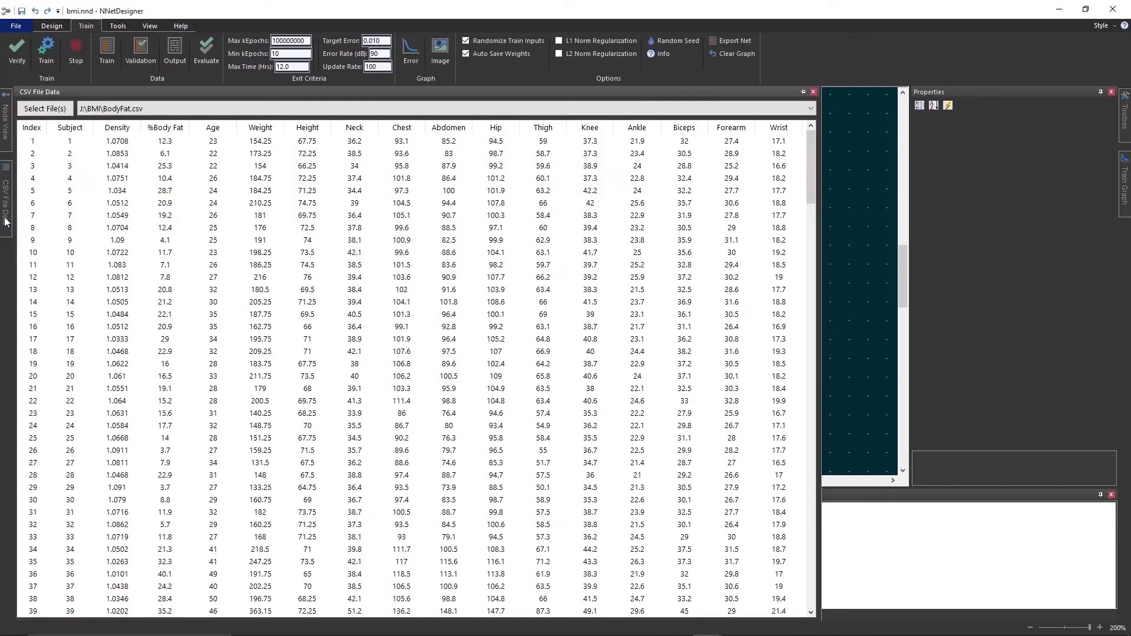
left_click(115, 146)
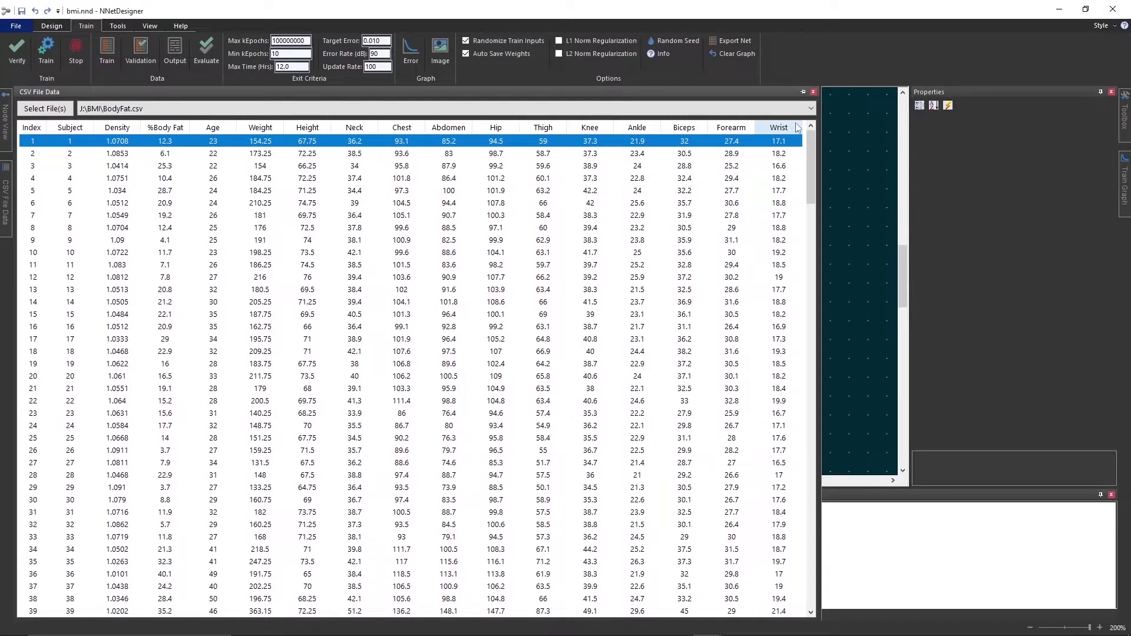
left_click(848, 262)
- Copy the four input and preprocessor node pairs and paste them directly above the originals in the same columns
left_click_drag(348, 227, 406, 343)
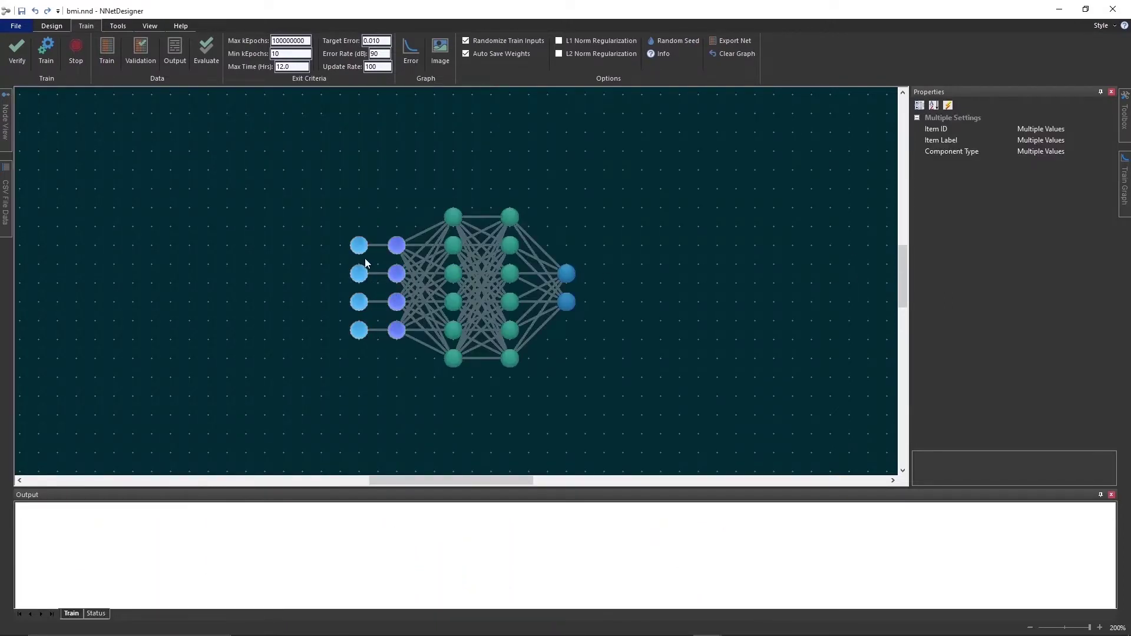
right_click(359, 248)
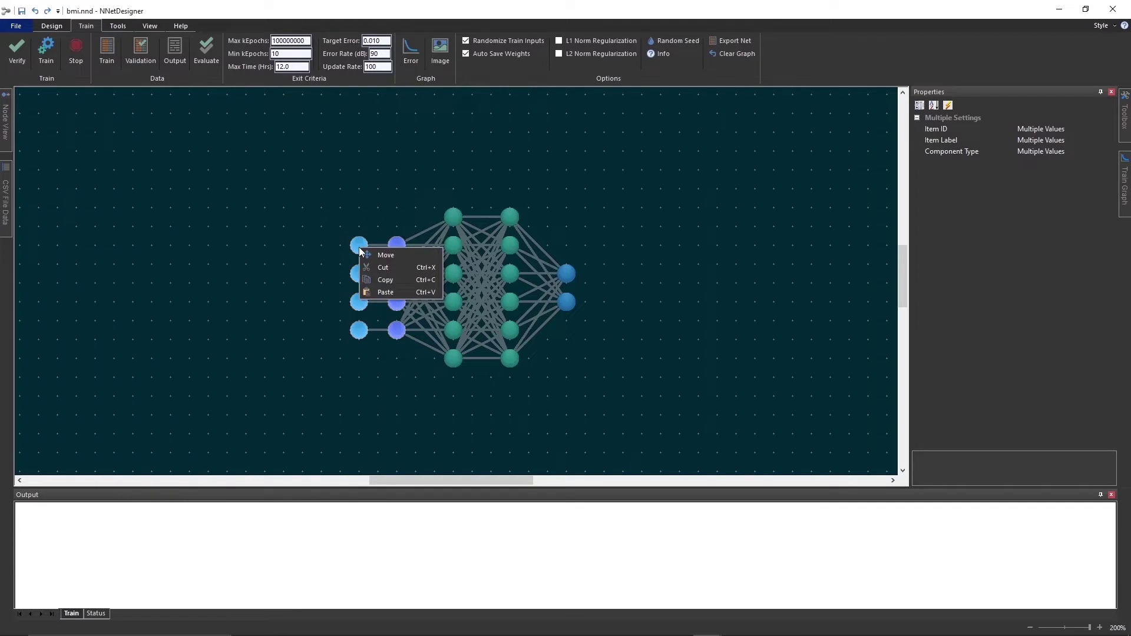
left_click(389, 283)
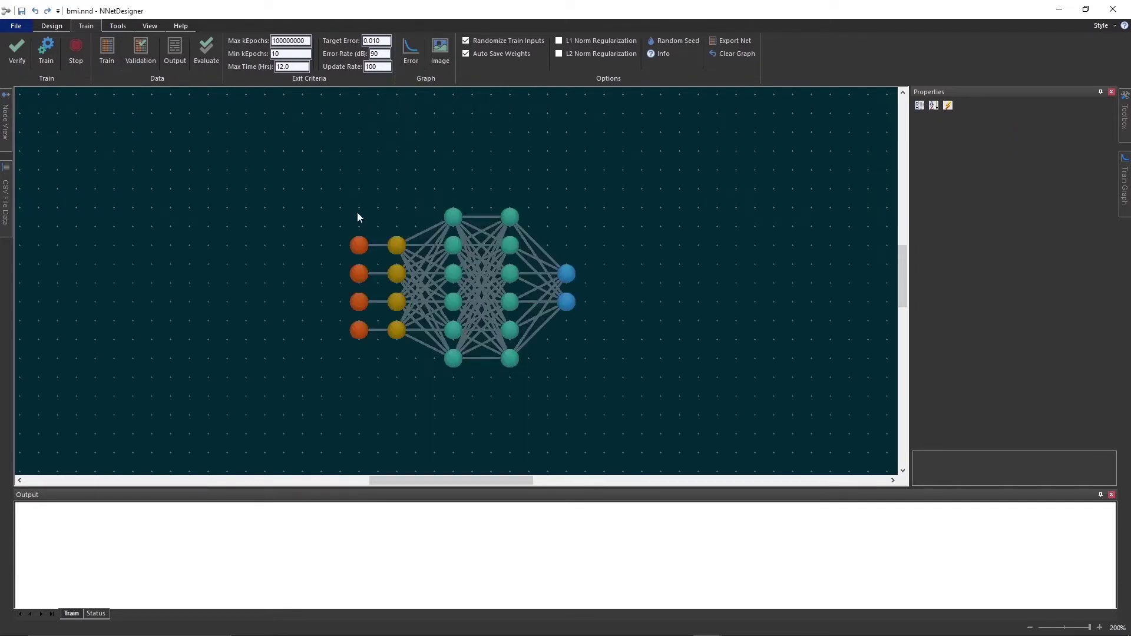
right_click(364, 217)
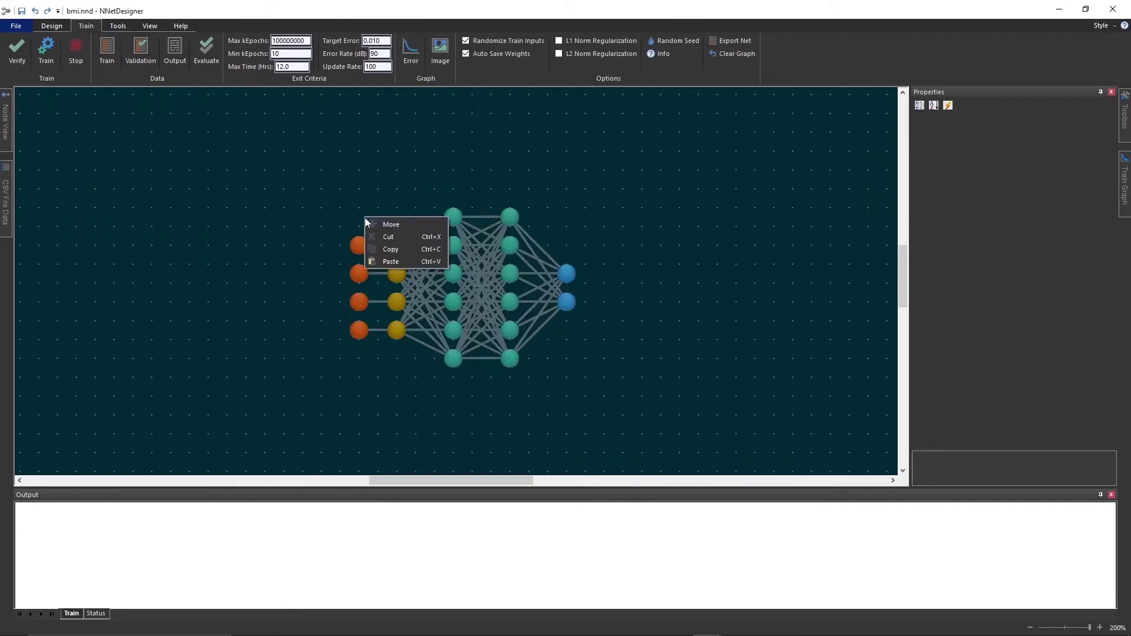
left_click(389, 260)
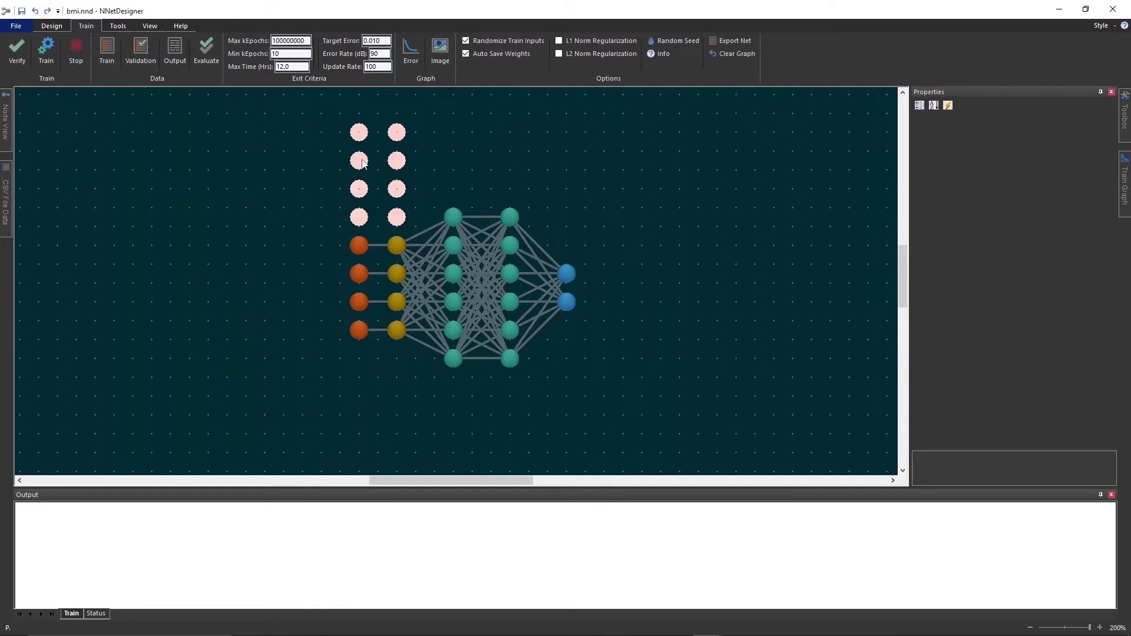
left_click(363, 163)
- Paste another set of four input and preprocessor node pairs directly below the existing ones
right_click(286, 171)
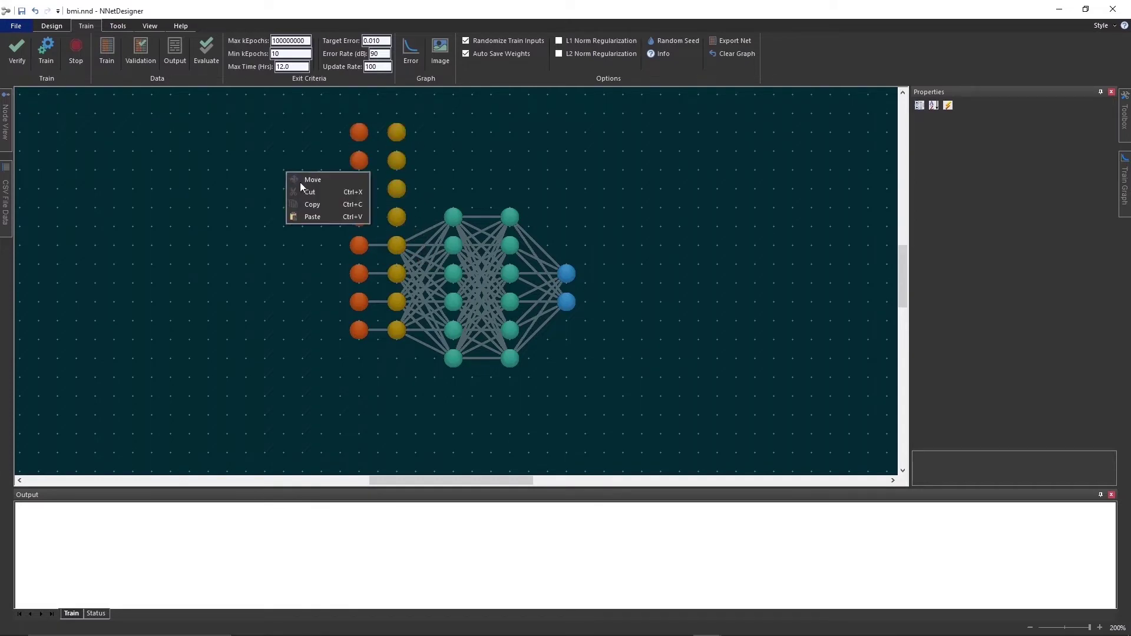
left_click(319, 216)
left_click(363, 389)
- Copy the lowest input and preprocessor pair and paste one more pair directly beneath it
left_click_drag(409, 458, 409, 458)
right_click(396, 442)
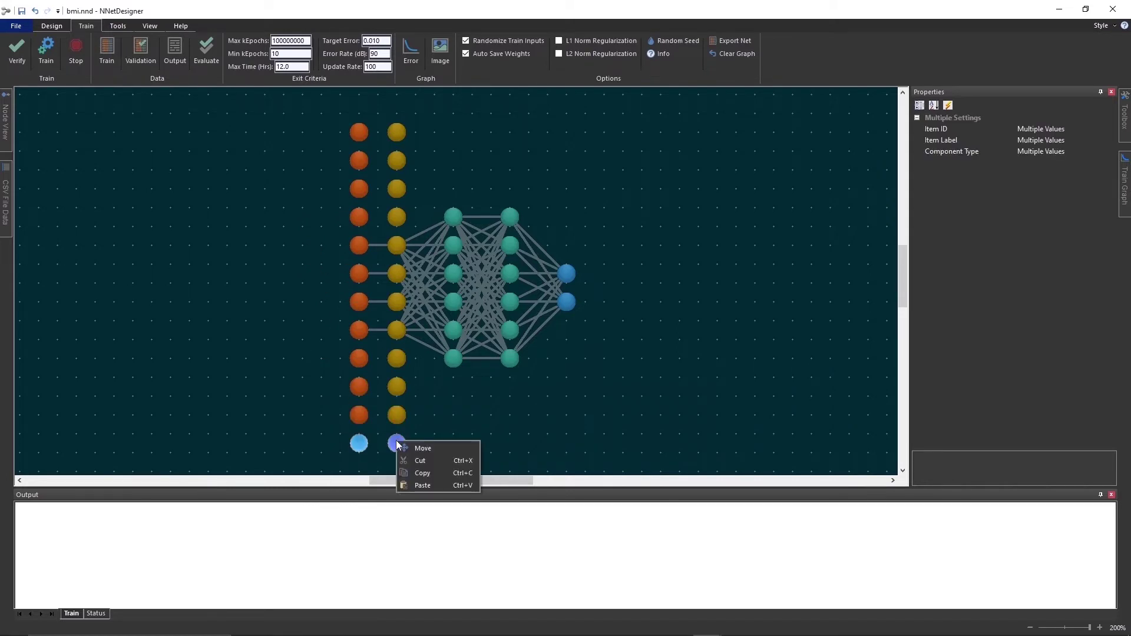
left_click(422, 473)
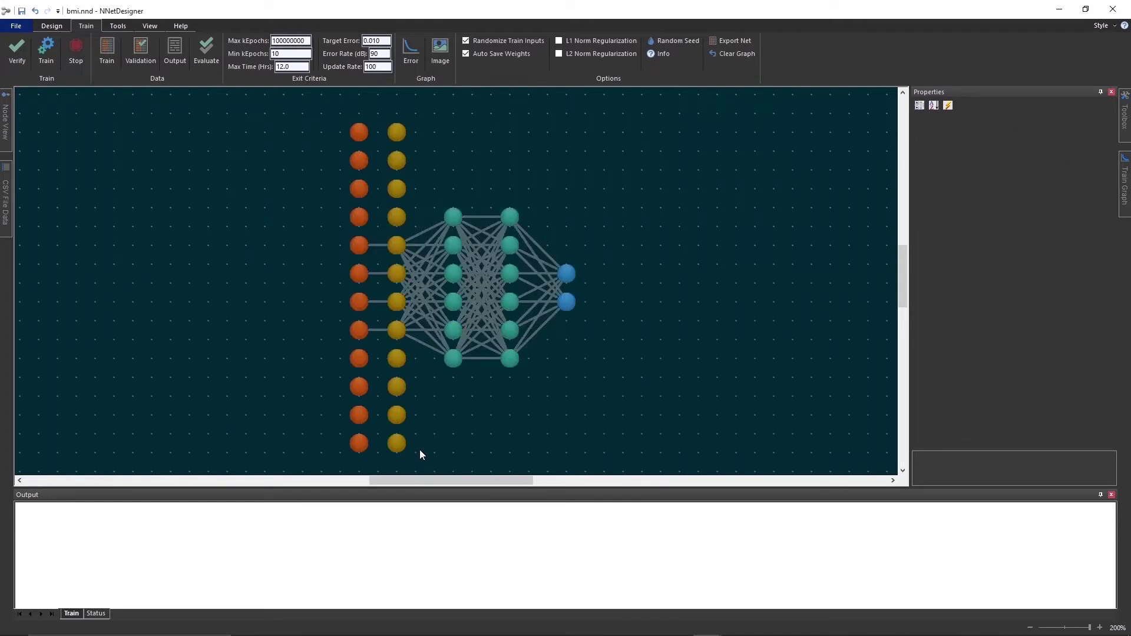
right_click(420, 450)
left_click(451, 495)
left_click(364, 474)
- Copy the upper four nodes of both hidden layers and paste them directly above the hidden columns
left_click(57, 26)
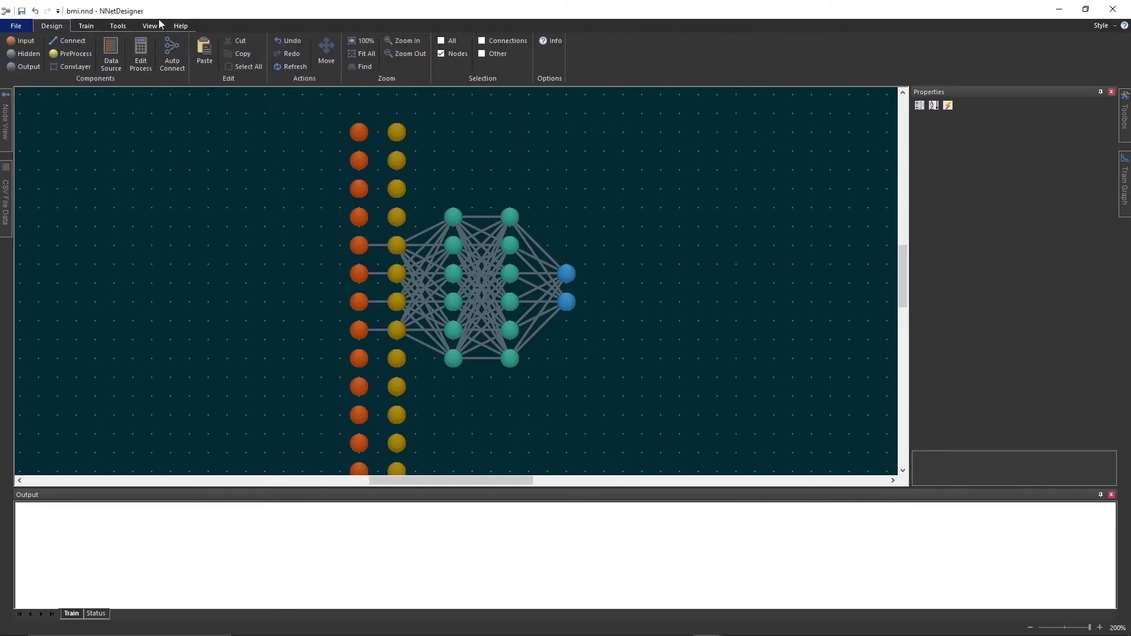
left_click(369, 52)
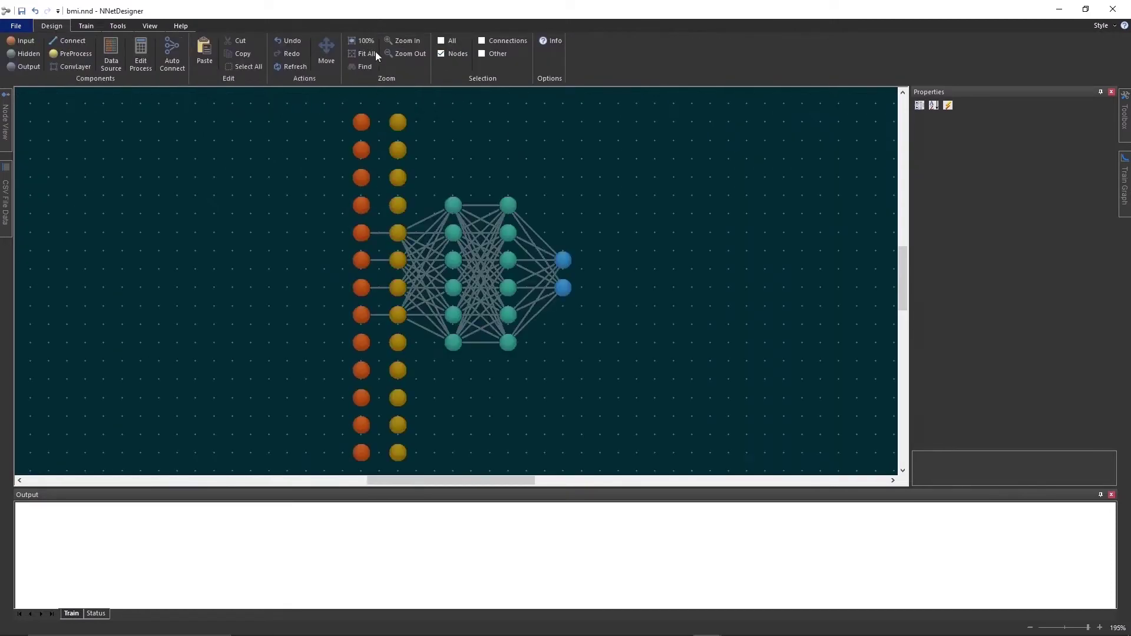
left_click(419, 54)
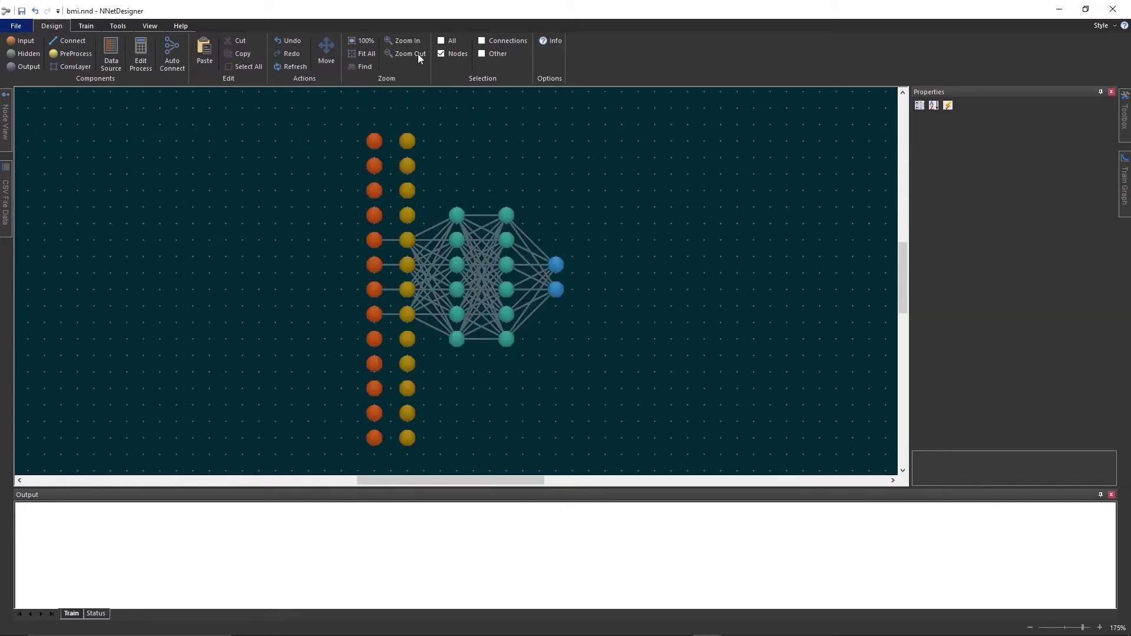
left_click(418, 54)
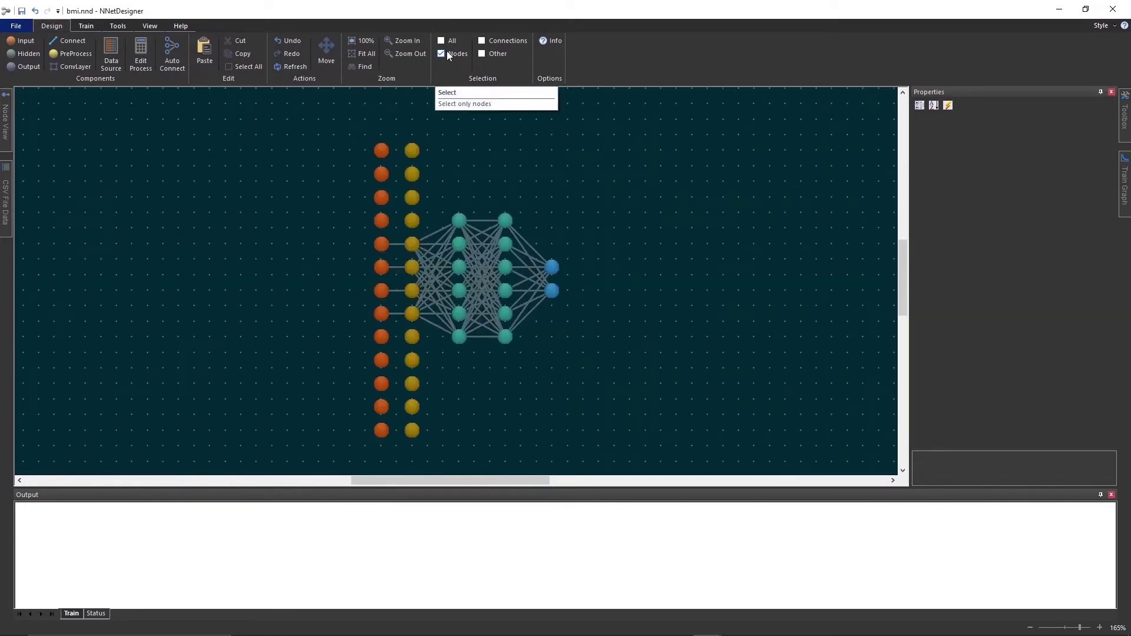
left_click_drag(450, 201, 514, 299)
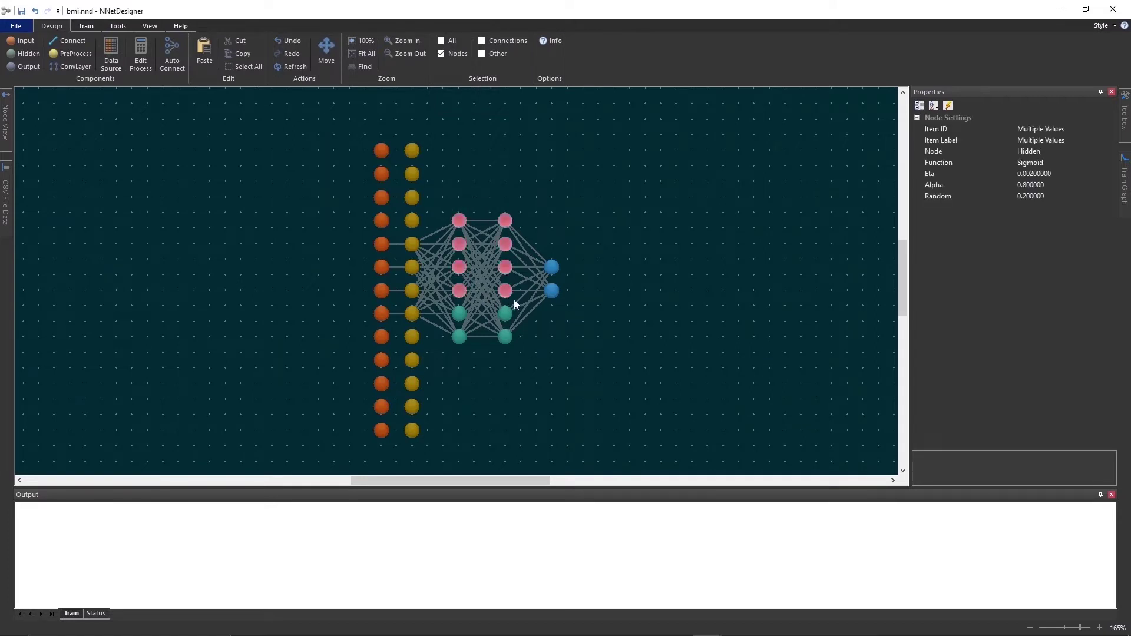
right_click(504, 290)
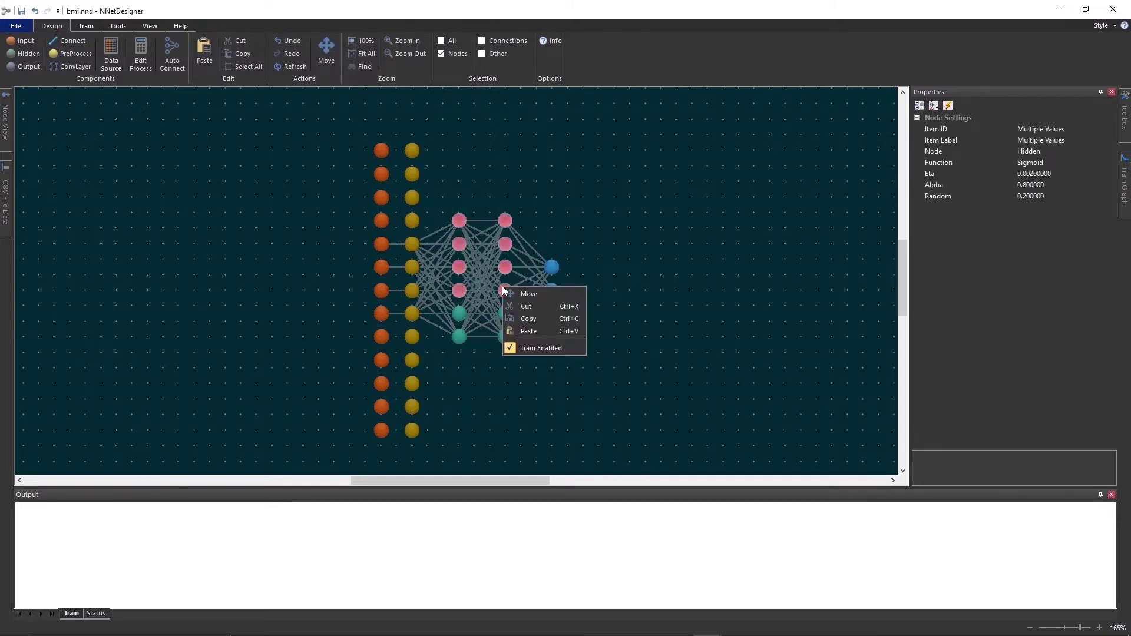
left_click(529, 319)
right_click(470, 161)
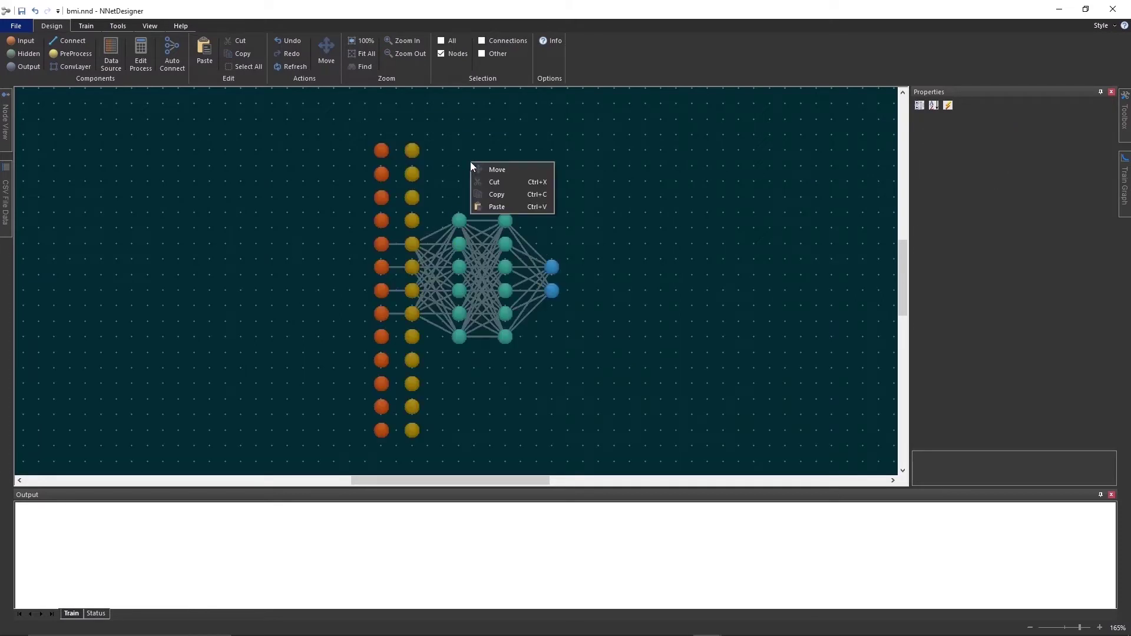
left_click(498, 207)
left_click_drag(472, 176, 459, 157)
left_click(459, 156)
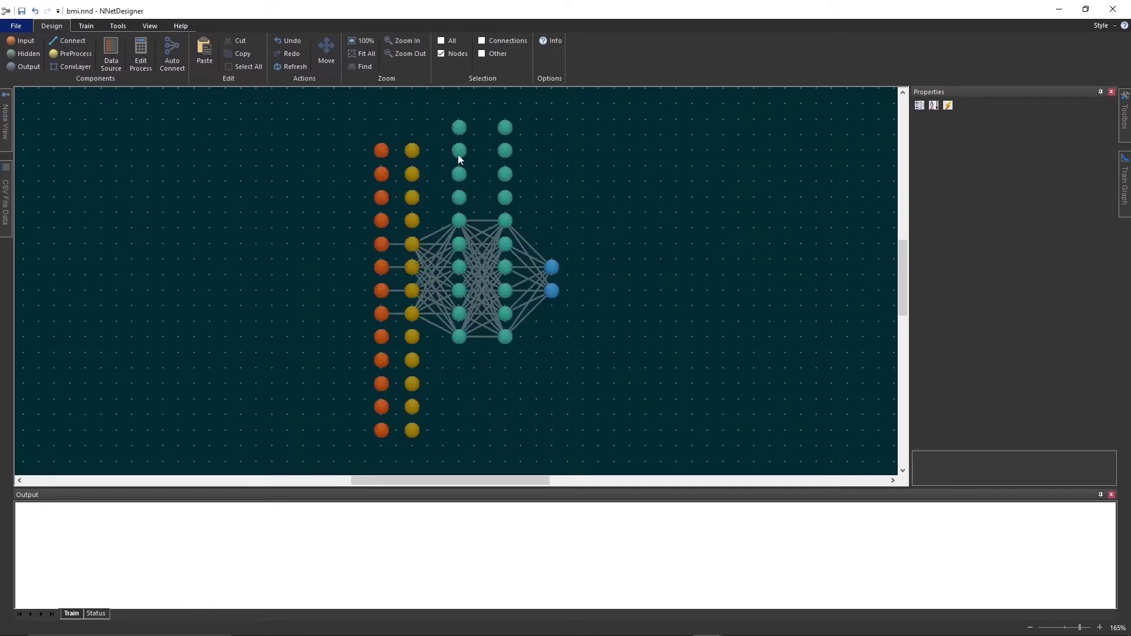
- Paste another block of four nodes per hidden layer directly below the two hidden columns
right_click(537, 416)
left_click(564, 455)
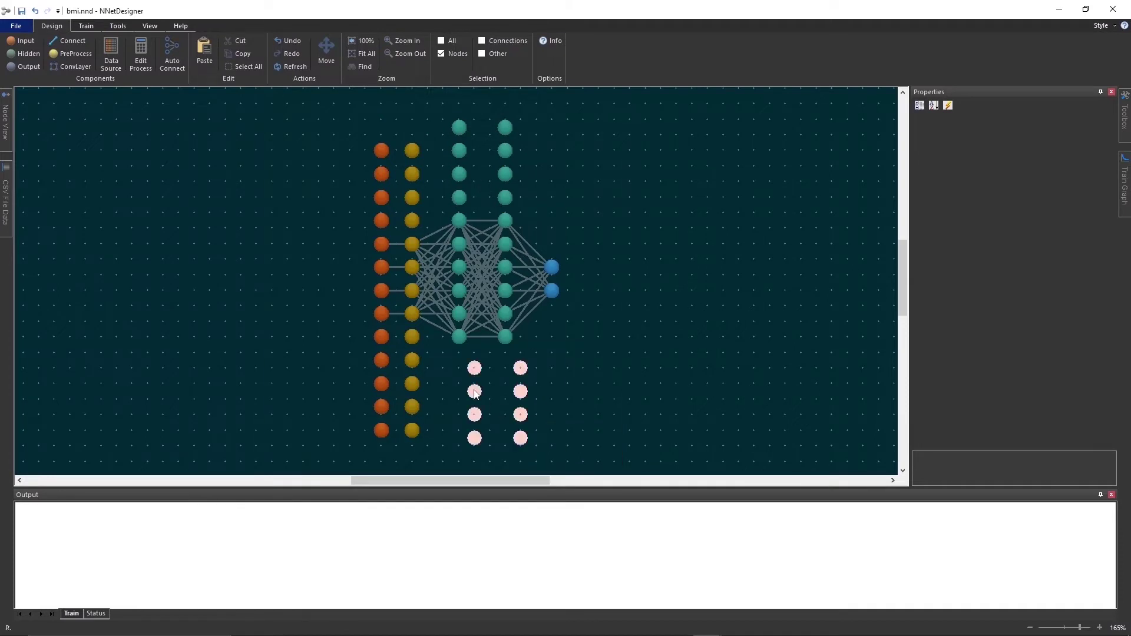
left_click(457, 386)
- Copy the lowest node of each hidden layer and paste one more row directly beneath them
left_click_drag(524, 437, 446, 423)
right_click(459, 433)
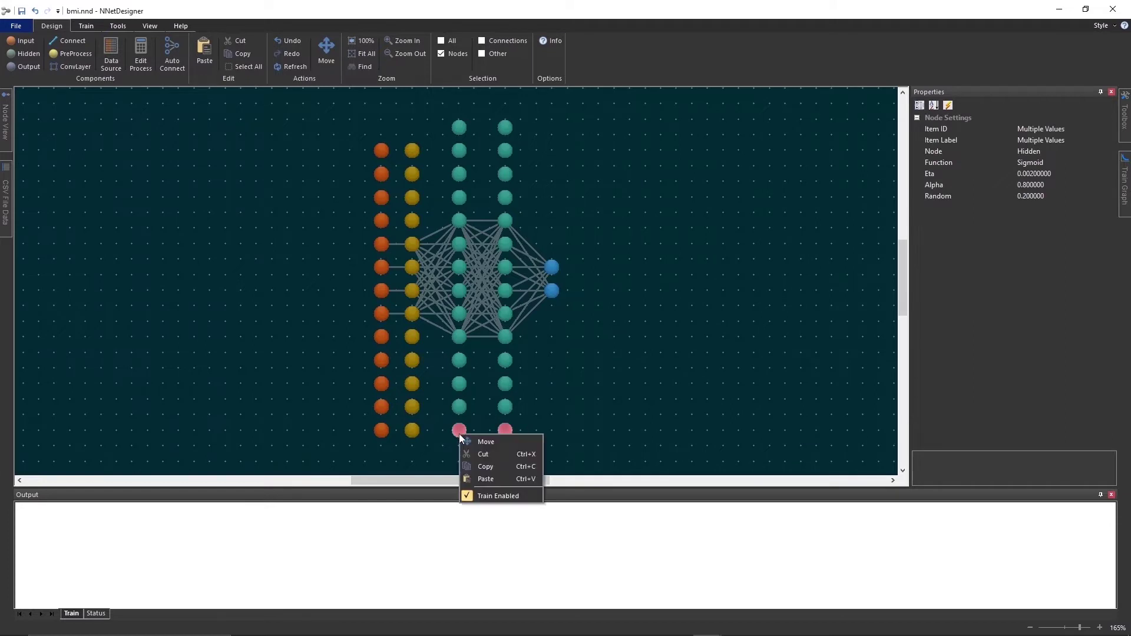
left_click(476, 451)
right_click(476, 451)
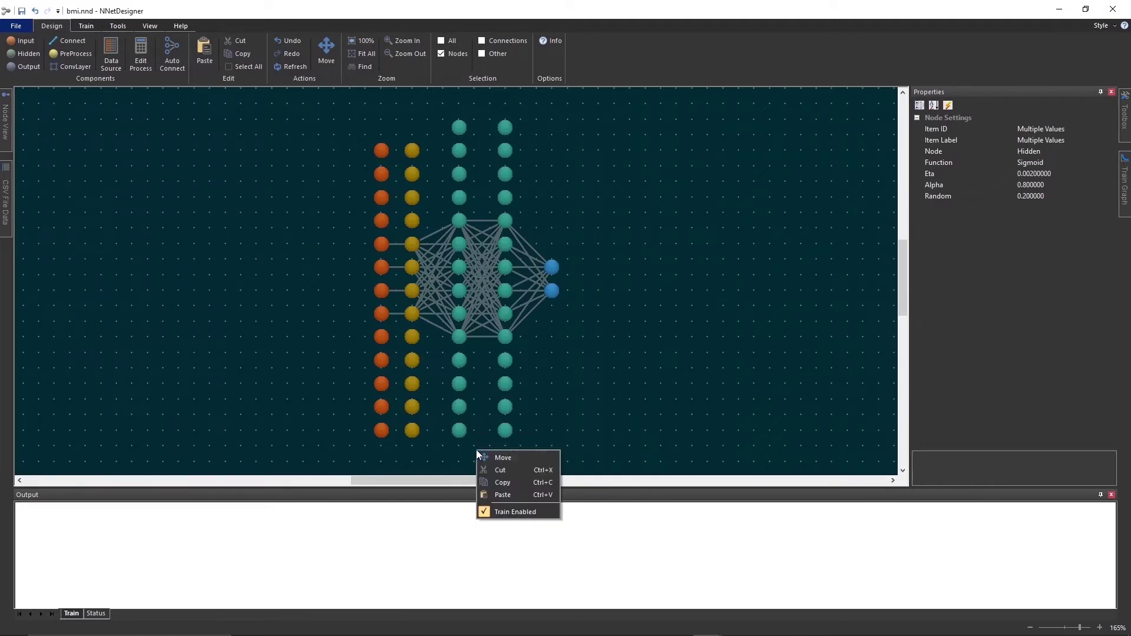
left_click(494, 480)
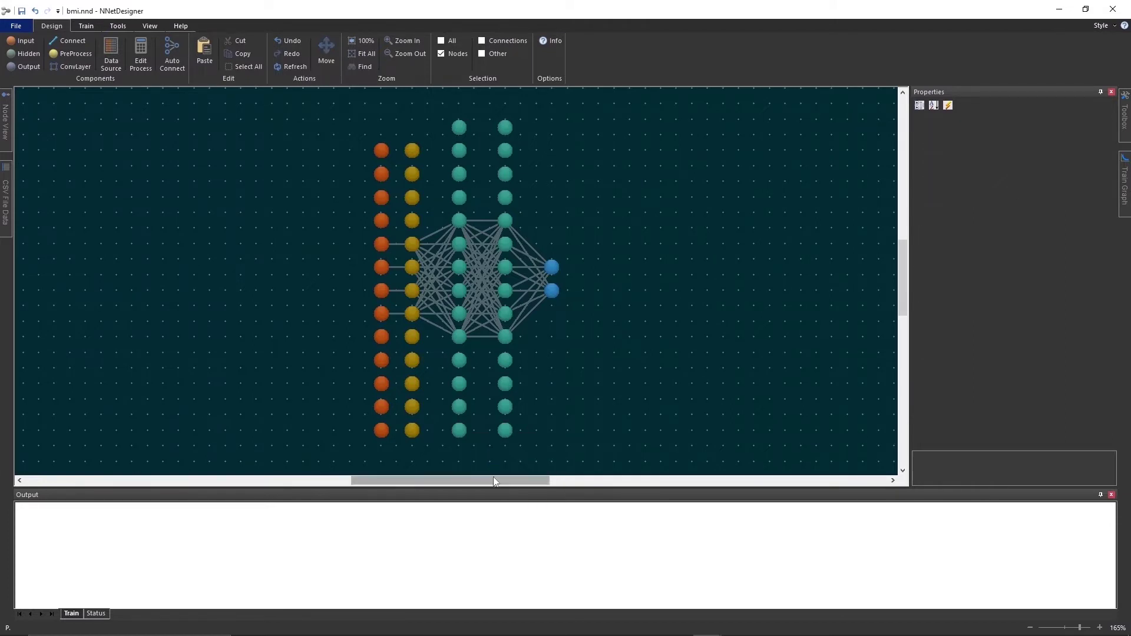
left_click(461, 454)
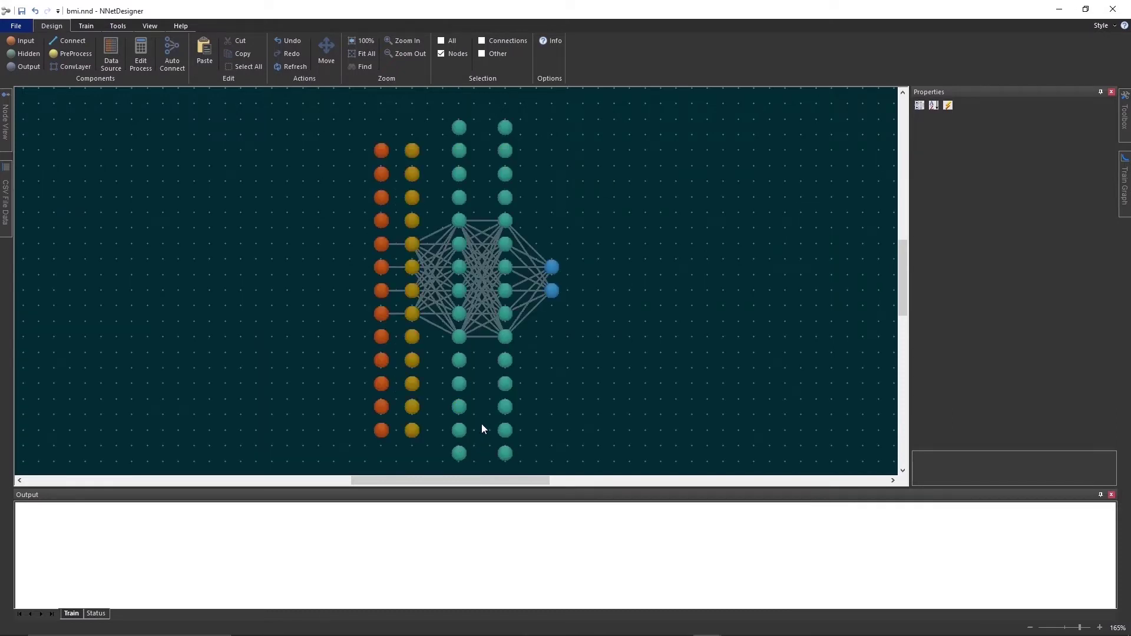
- Auto-connect all preprocessor, hidden and output nodes, set the selection filter to All, and clear the selection
left_click_drag(401, 112, 562, 461)
left_click(174, 47)
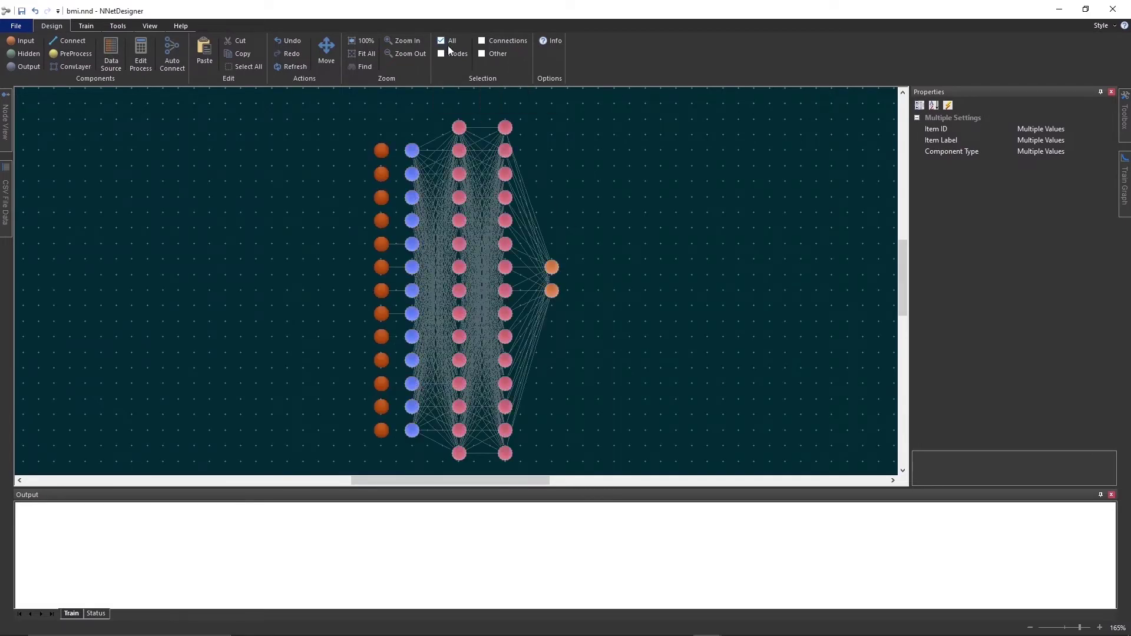
left_click(542, 194)
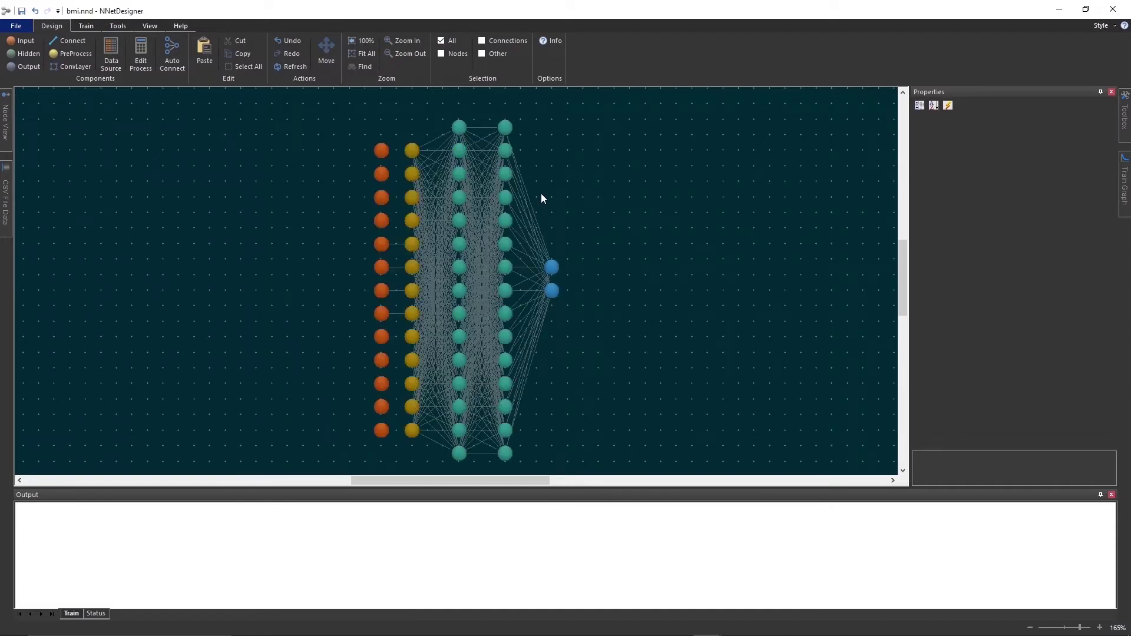
- Connect each of the nine unconnected input nodes to the preprocessor node beside it
left_click(64, 40)
left_click_drag(382, 150, 413, 220)
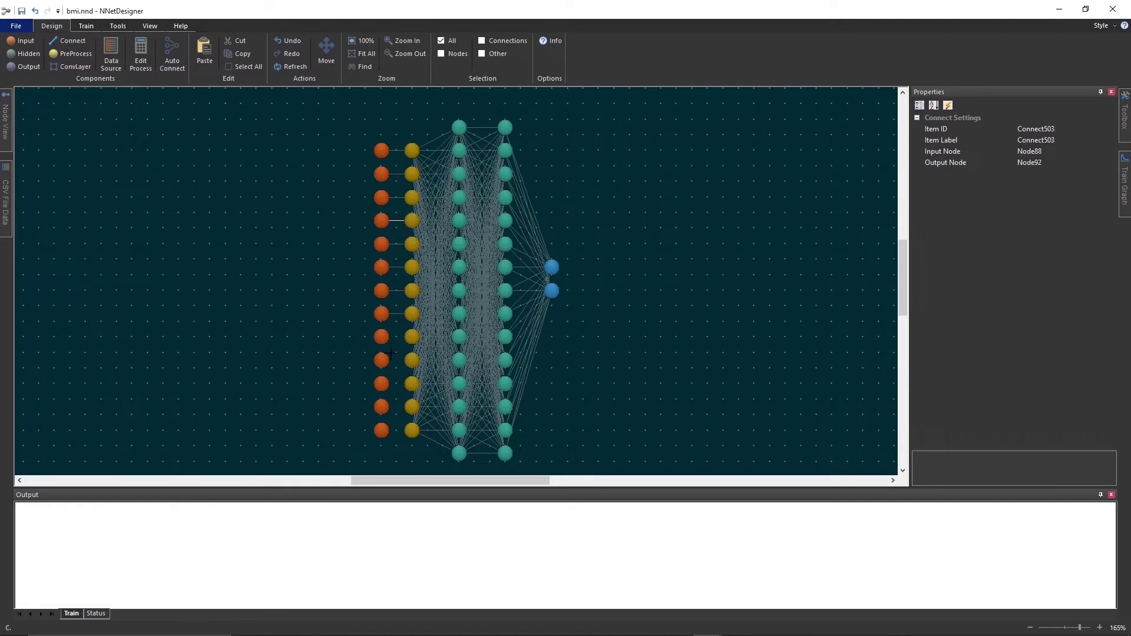
left_click_drag(406, 336, 408, 430)
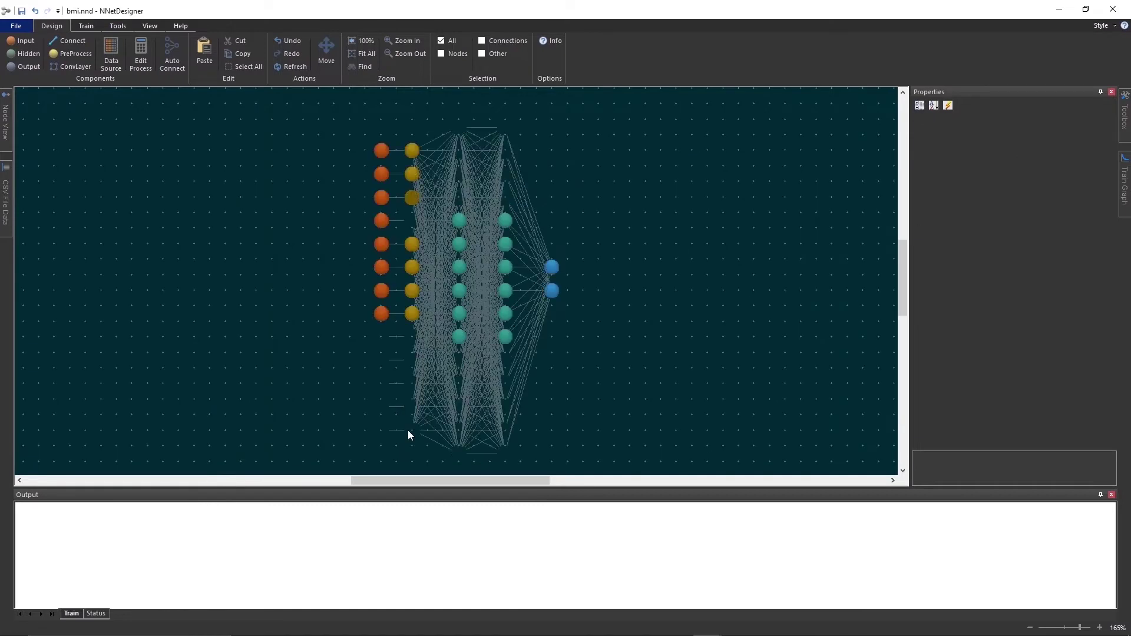
- Assign the Age data column to the topmost input node and Weight to the second input node
left_click(379, 151)
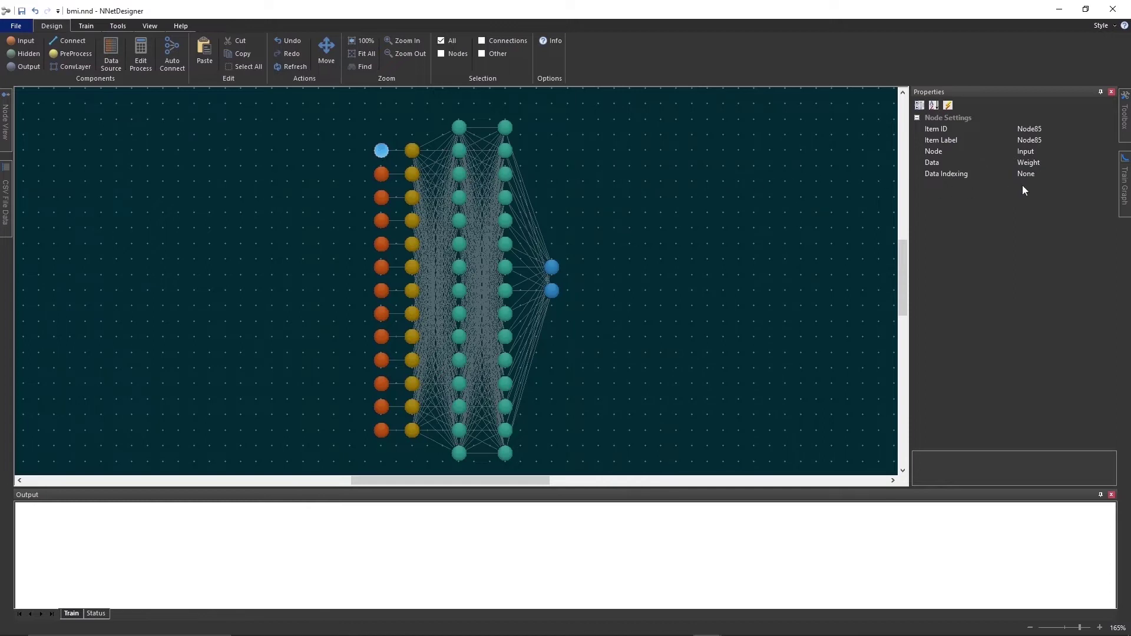
left_click(1054, 165)
left_click(1112, 163)
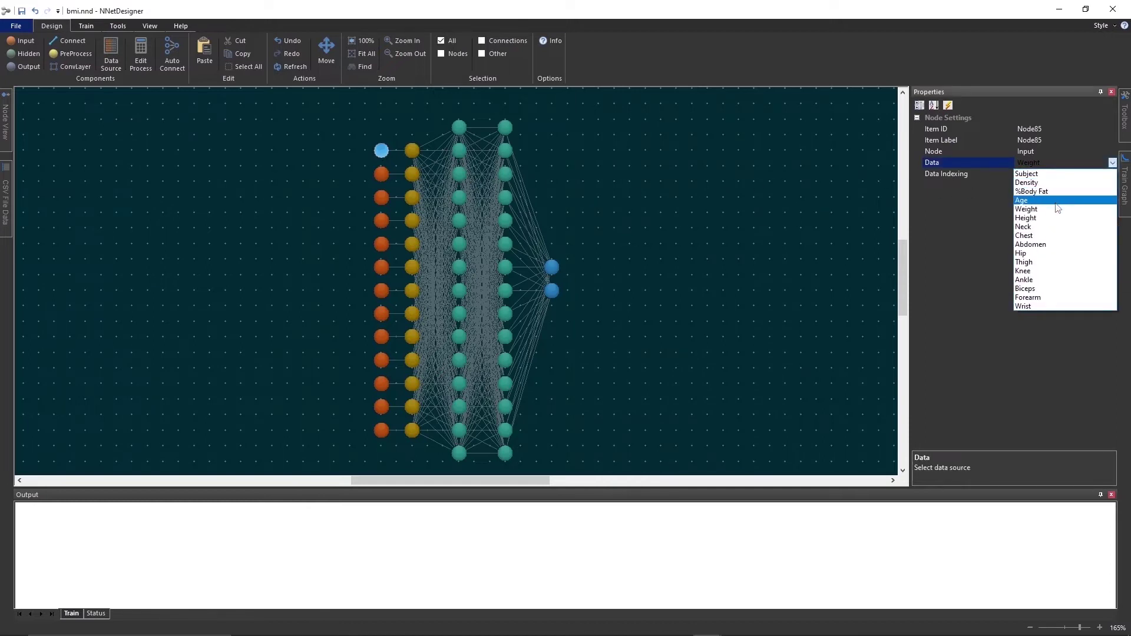
left_click(1056, 201)
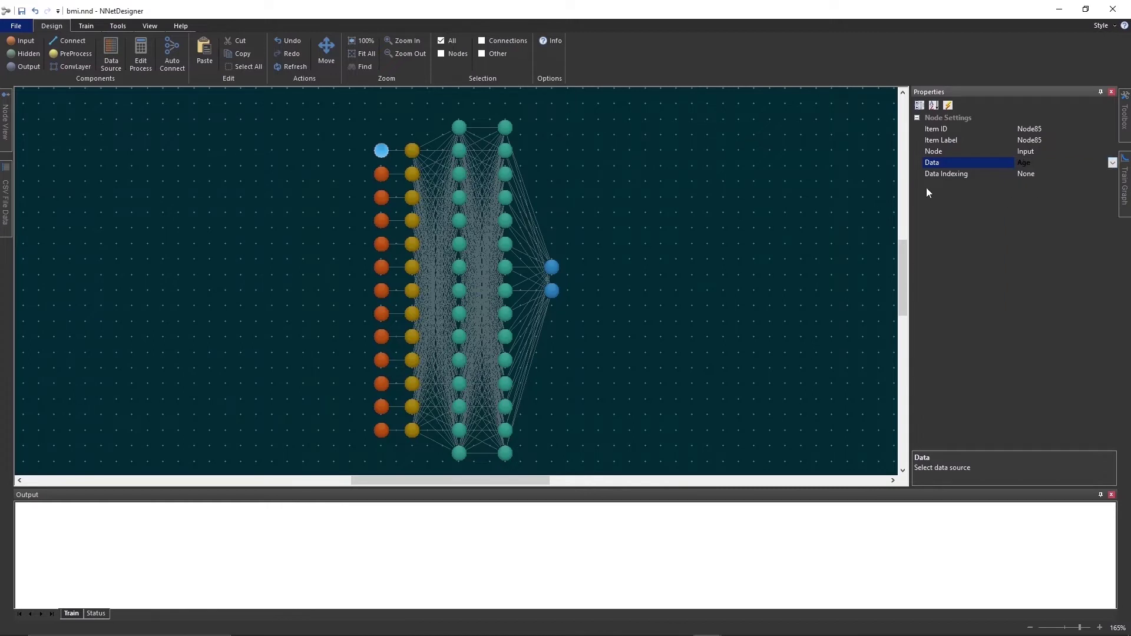
left_click(379, 176)
left_click(1037, 166)
left_click(1112, 166)
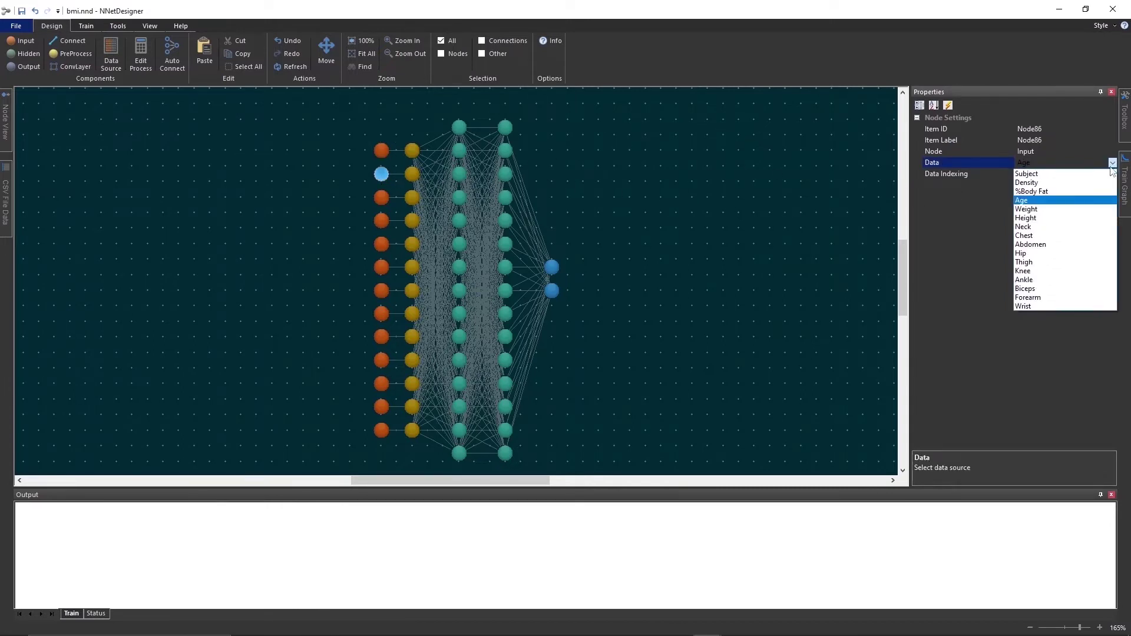
left_click(1061, 209)
- Assign the Height data column to the third input node and Neck to the fourth input node
left_click(384, 197)
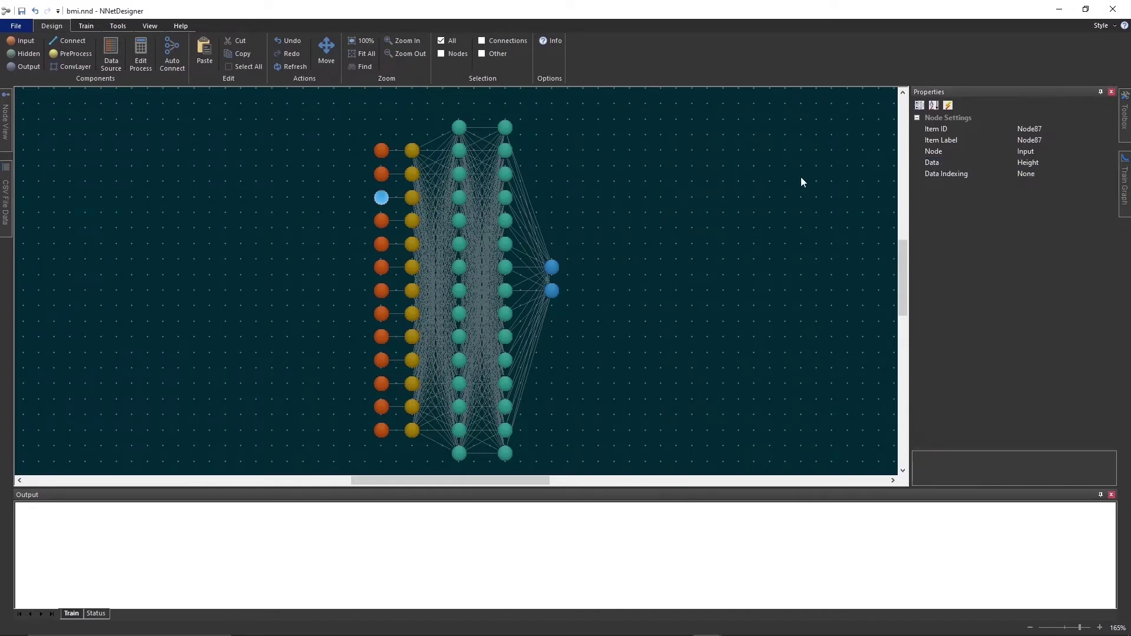
left_click(1062, 162)
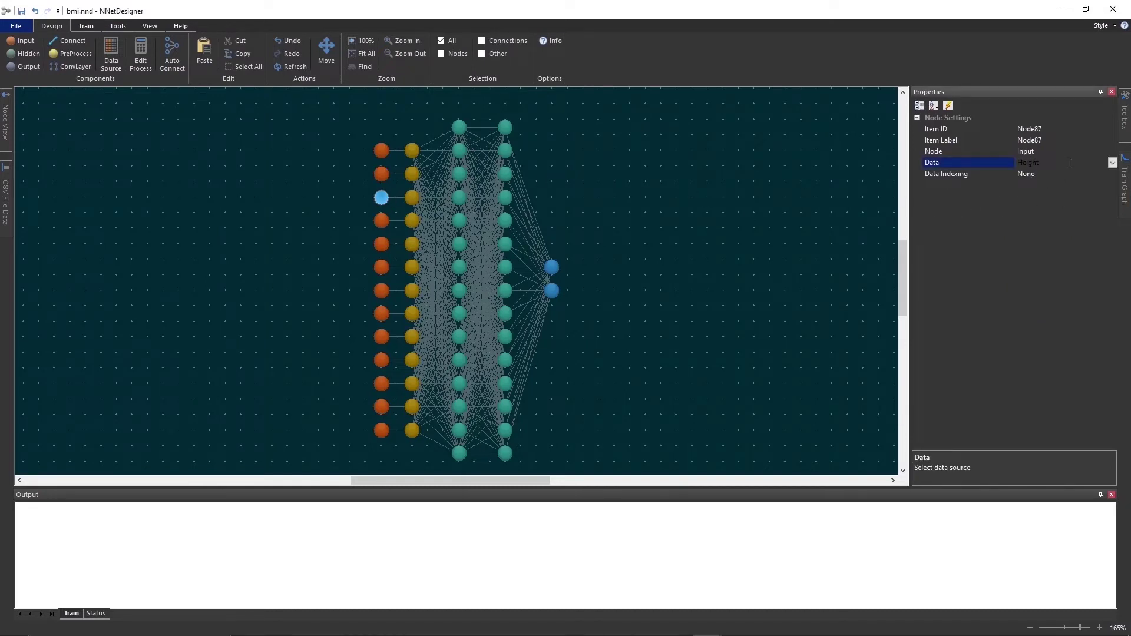
left_click(1113, 162)
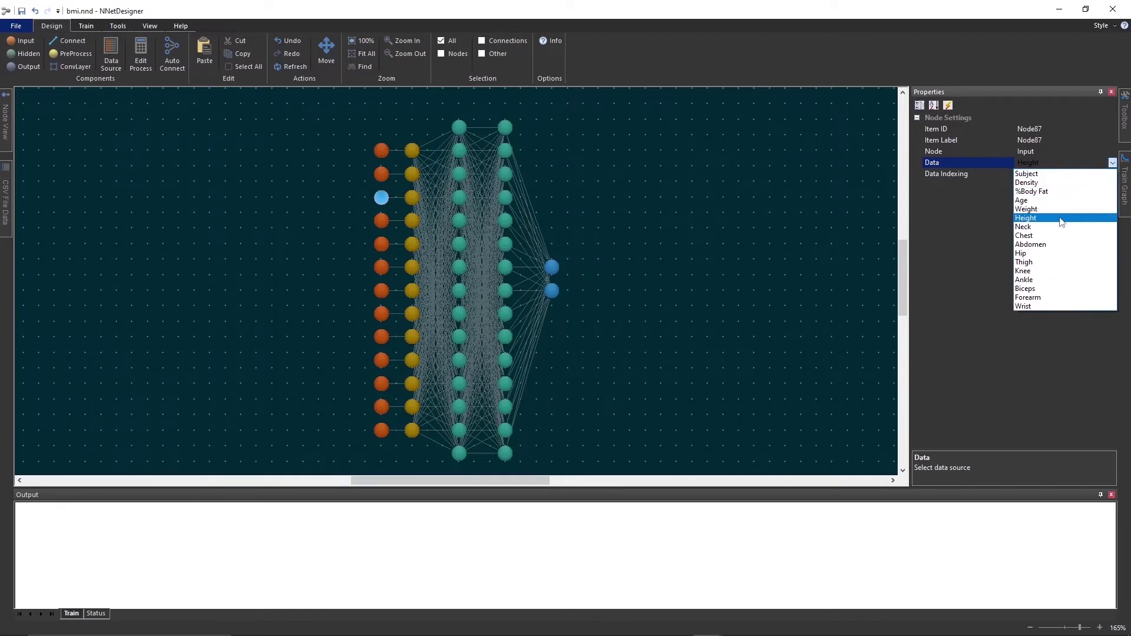
left_click(1063, 224)
left_click(381, 220)
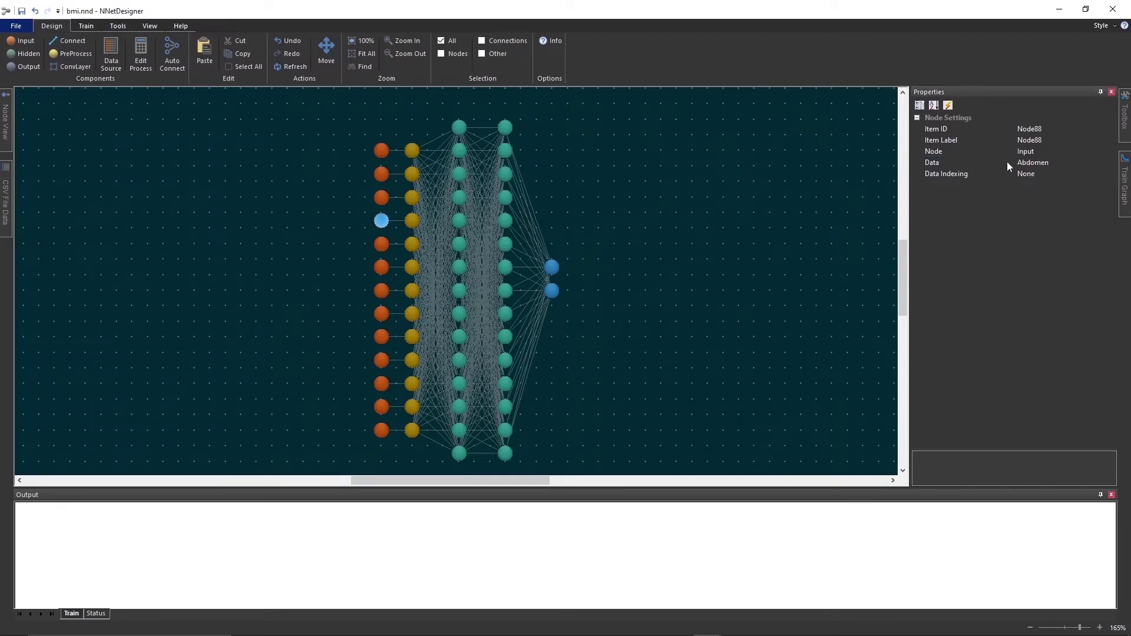
left_click(1048, 166)
left_click(1113, 163)
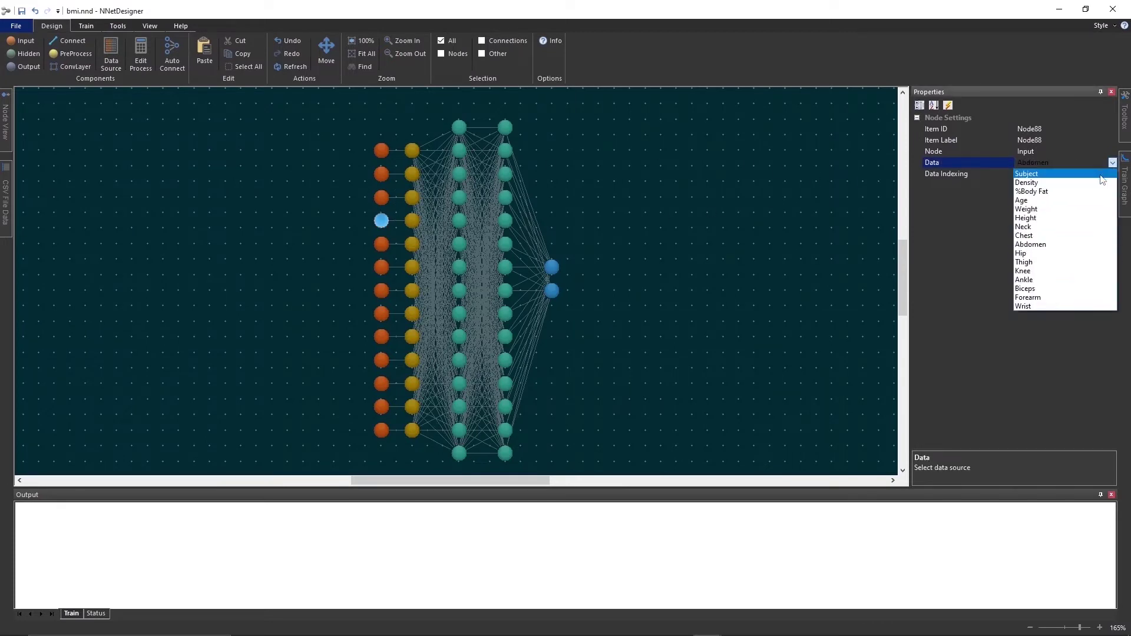
left_click(1074, 224)
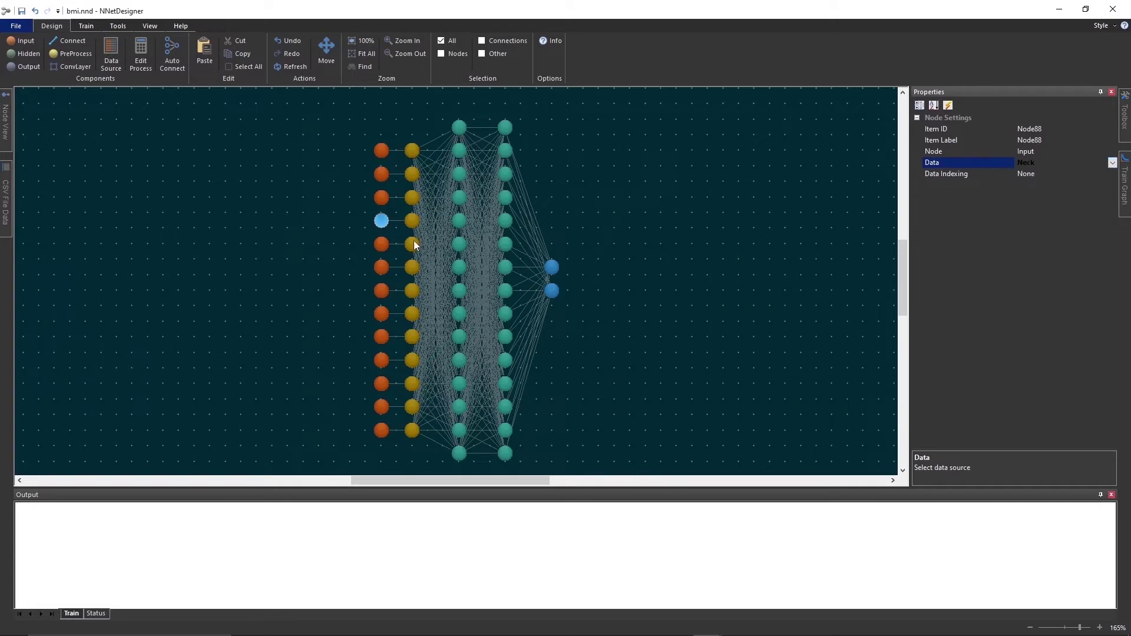
- Assign the Chest data column to the fifth input node and Abdomen to the sixth input node
left_click(381, 244)
left_click(1033, 166)
left_click(1113, 163)
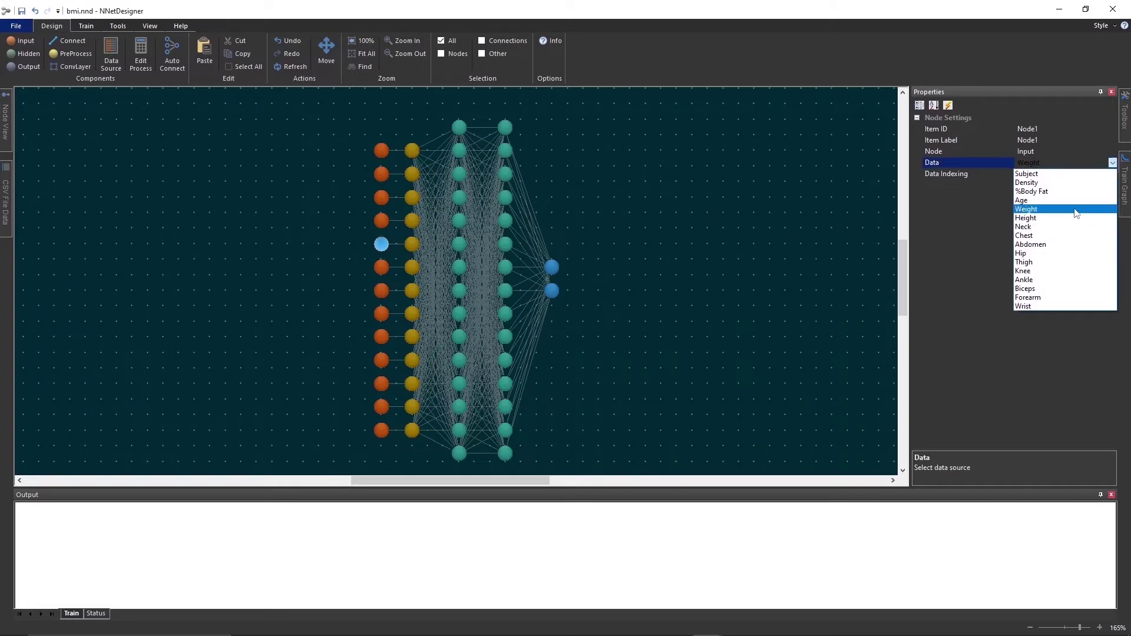
left_click(1077, 235)
left_click(389, 267)
left_click(1048, 168)
left_click(1112, 163)
left_click(1091, 248)
- Assign the Hip data column to the seventh input node and Thigh to the eighth input node
left_click(380, 293)
left_click(1046, 162)
left_click(1113, 164)
left_click(1084, 258)
left_click(382, 314)
left_click(1047, 167)
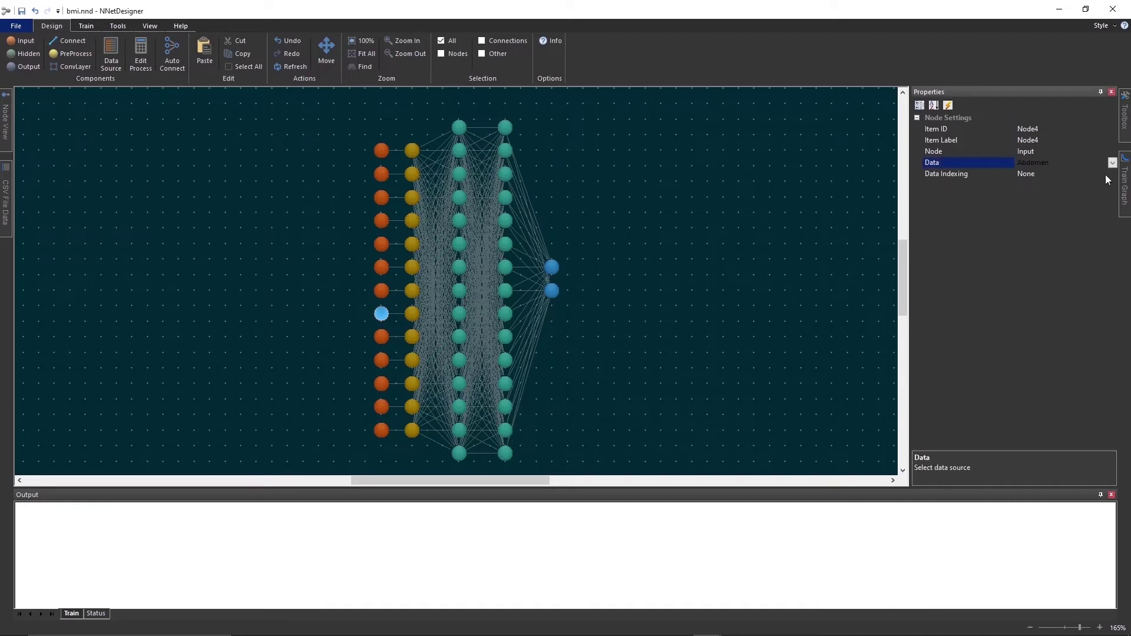
left_click(1114, 164)
left_click(1090, 261)
- Assign the Knee data column to the ninth input node and Ankle to the tenth input node
left_click(381, 337)
left_click(1052, 165)
left_click(1113, 163)
left_click(1084, 275)
left_click(381, 360)
left_click(1031, 173)
left_click(1060, 163)
left_click(1113, 163)
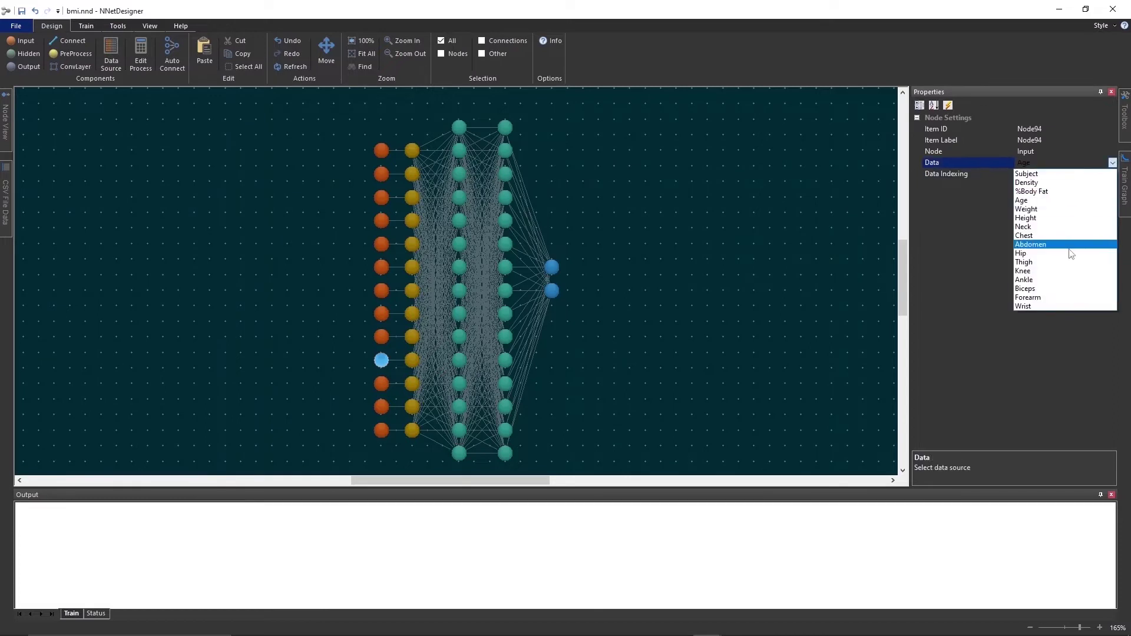
left_click(1070, 280)
- Assign the Biceps, Forearm and Wrist data columns, in that order, to the three lowest input nodes
left_click(382, 383)
left_click(1046, 162)
left_click(1113, 163)
left_click(1069, 293)
left_click(381, 407)
left_click(1046, 163)
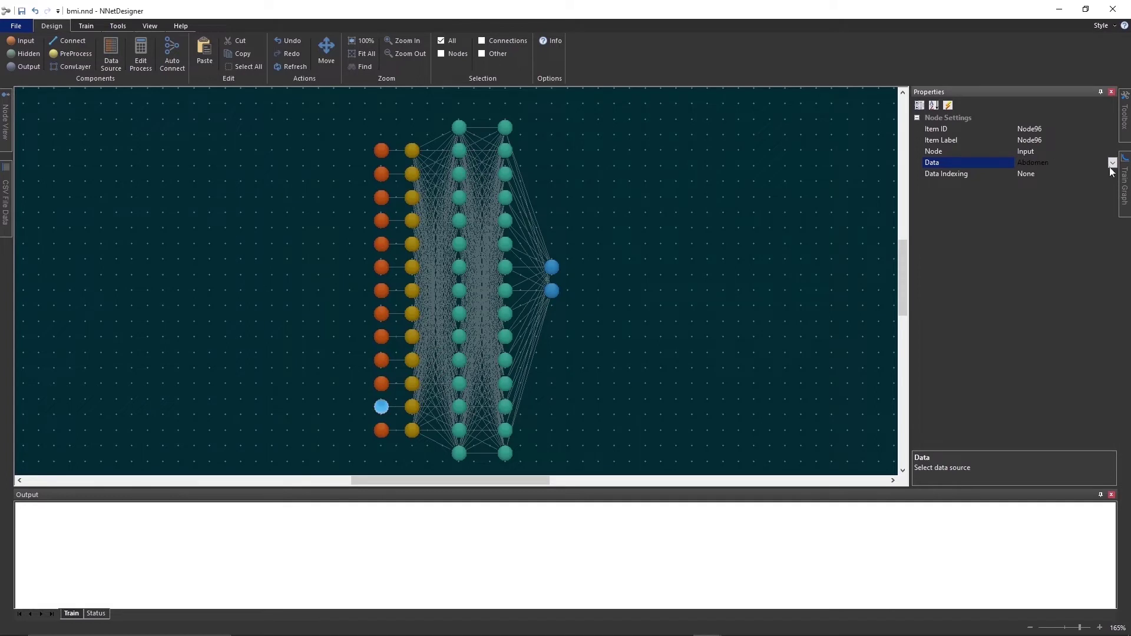
left_click(1113, 163)
left_click(1070, 304)
left_click(382, 430)
left_click(1046, 164)
left_click(1112, 163)
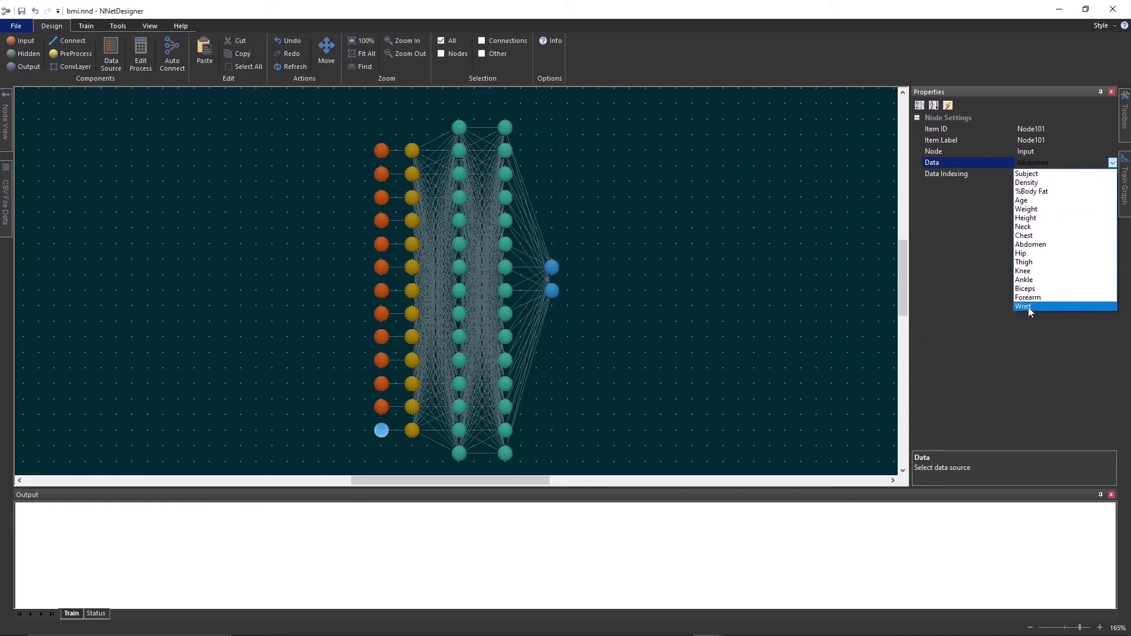
left_click(1029, 307)
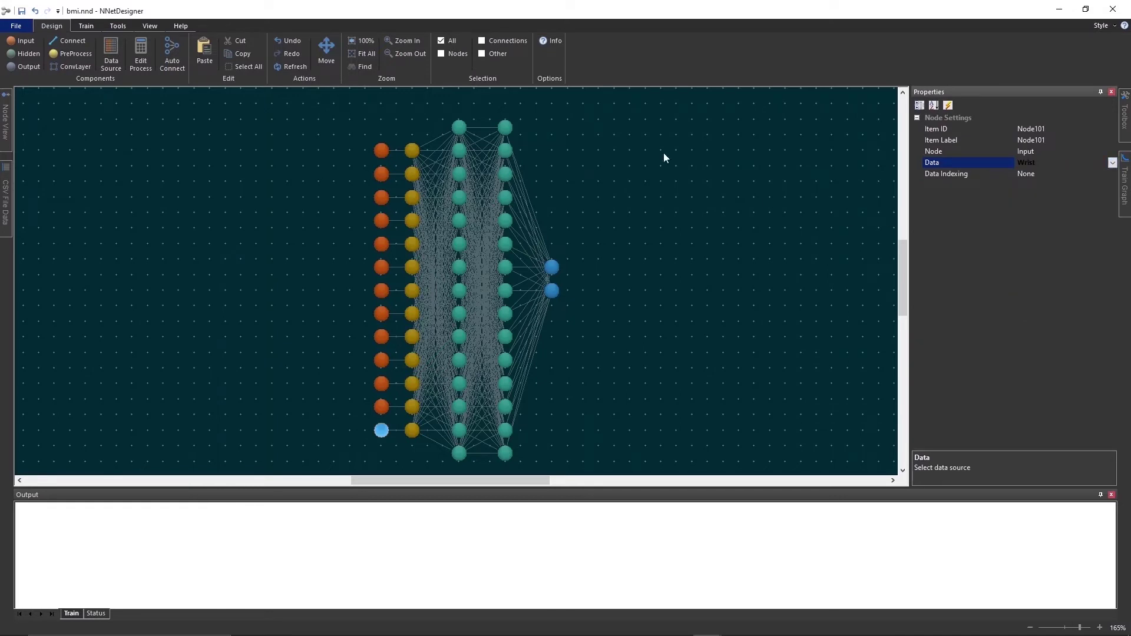
- Open the preprocessor editor, move it clear of the network, and normalize the Age, Weight, Height, Neck and Chest preprocessor nodes
left_click(139, 47)
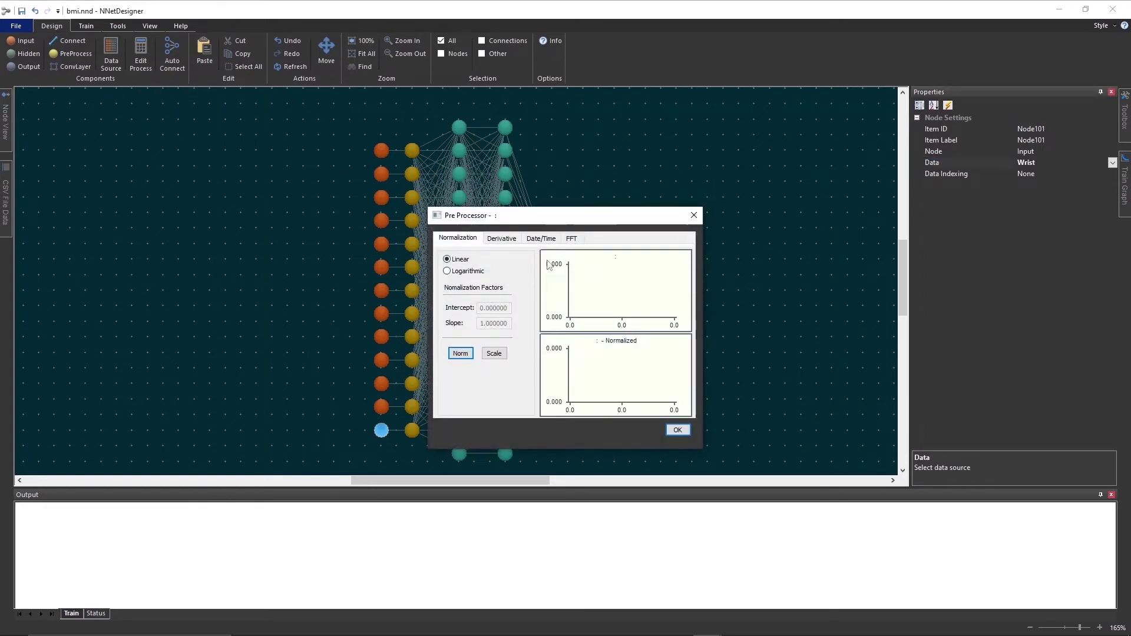
left_click_drag(574, 224, 732, 172)
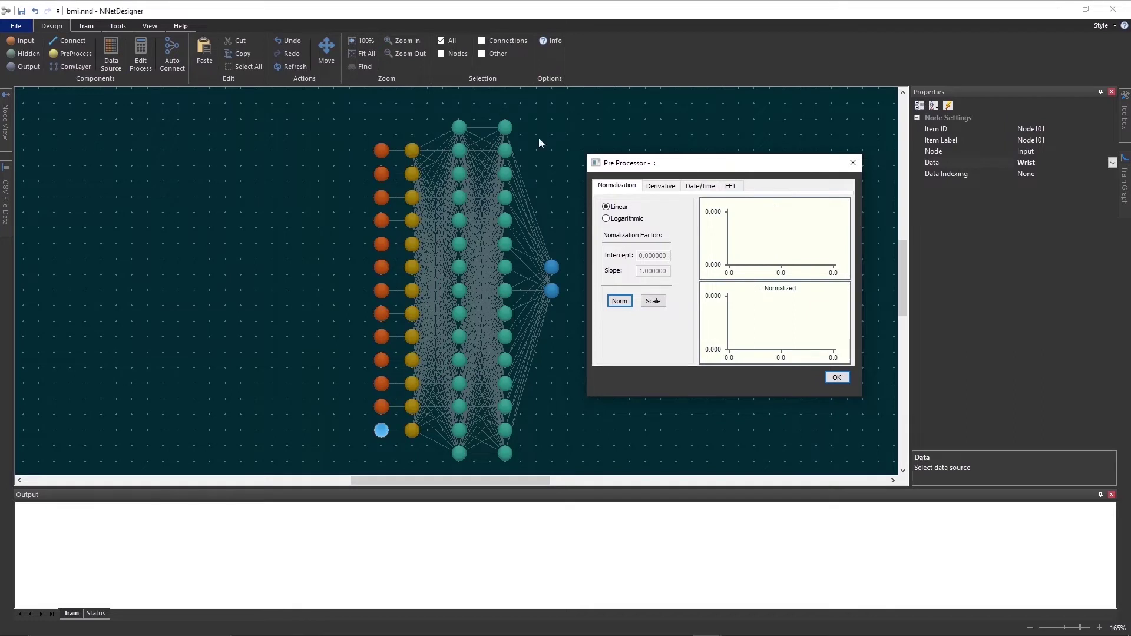
left_click(412, 151)
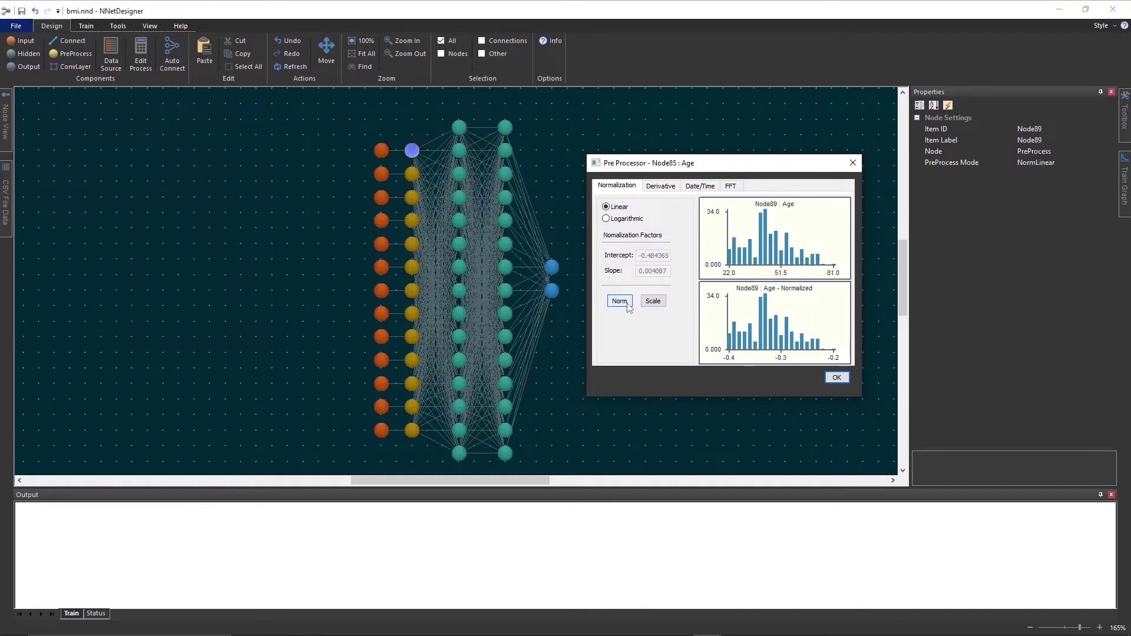
left_click(412, 174)
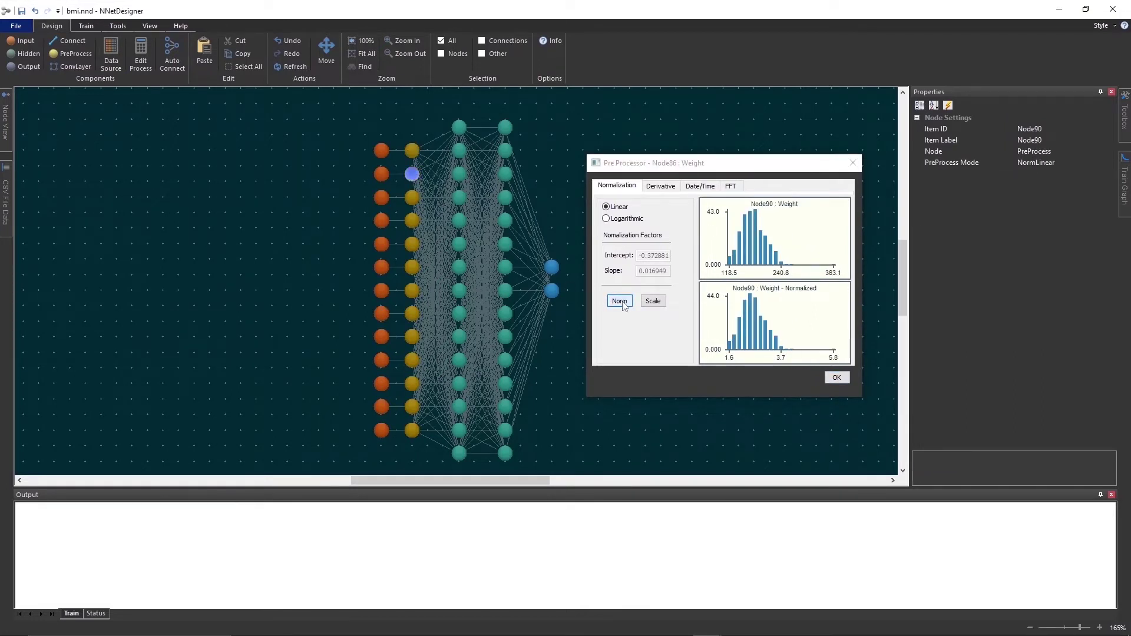
left_click(412, 197)
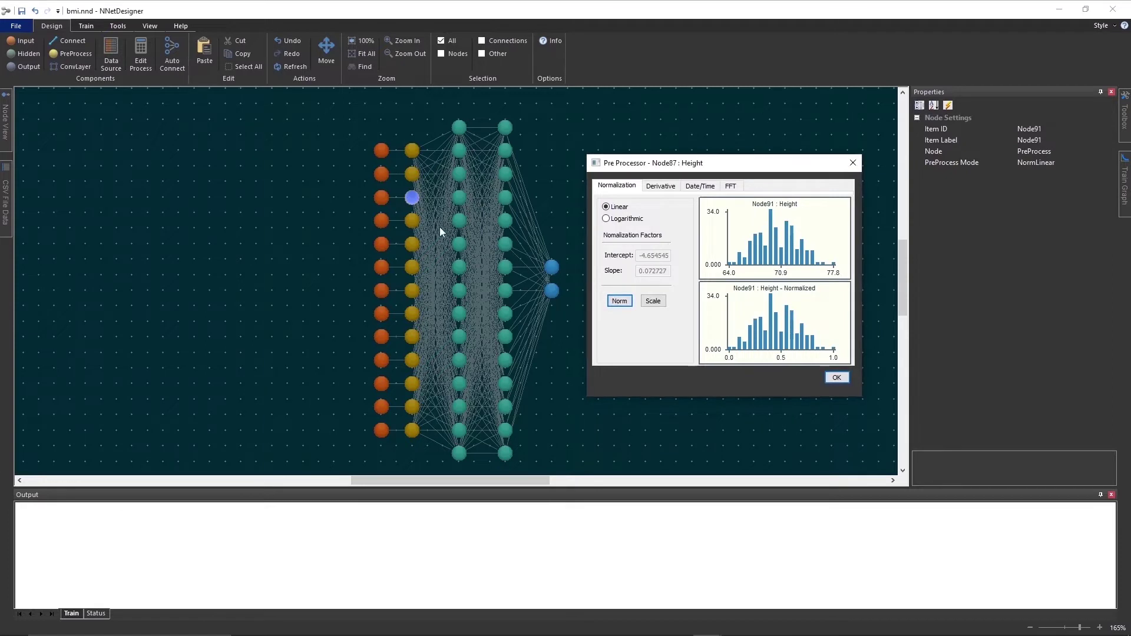
left_click(412, 221)
left_click(418, 238)
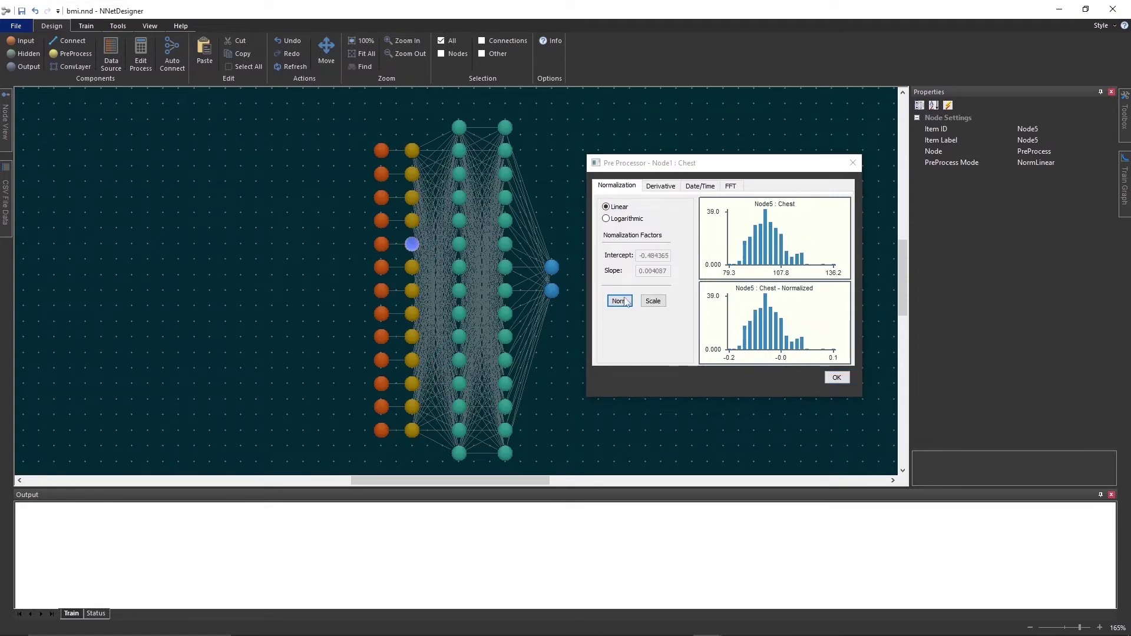
- Normalize the remaining eight preprocessor nodes from Abdomen down to Wrist, one after another
left_click(415, 266)
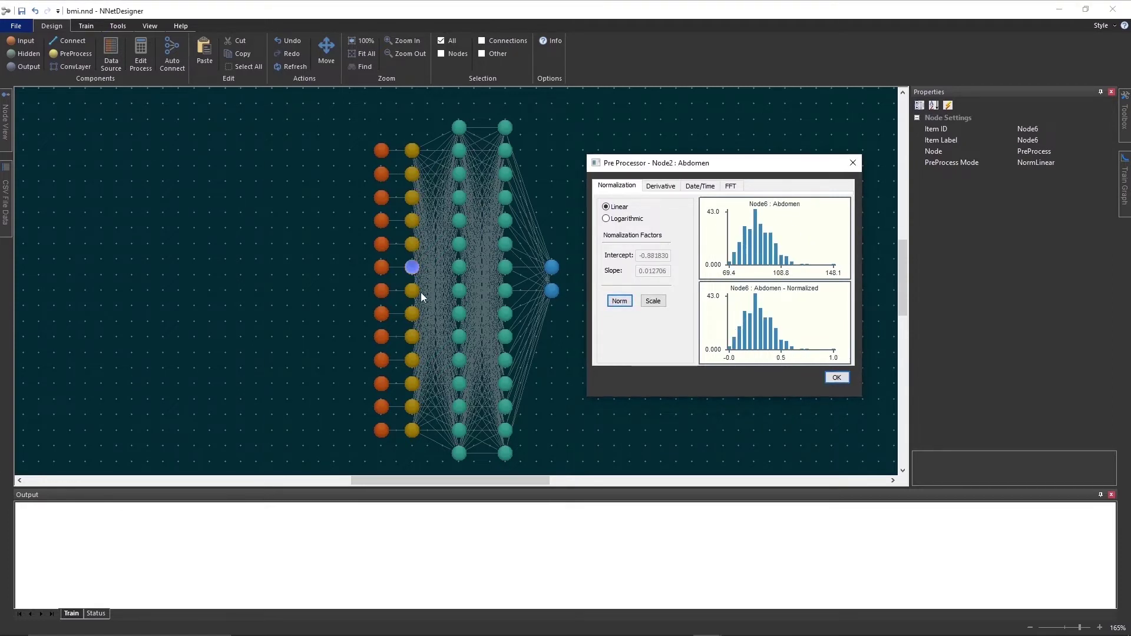
left_click(418, 291)
left_click(415, 315)
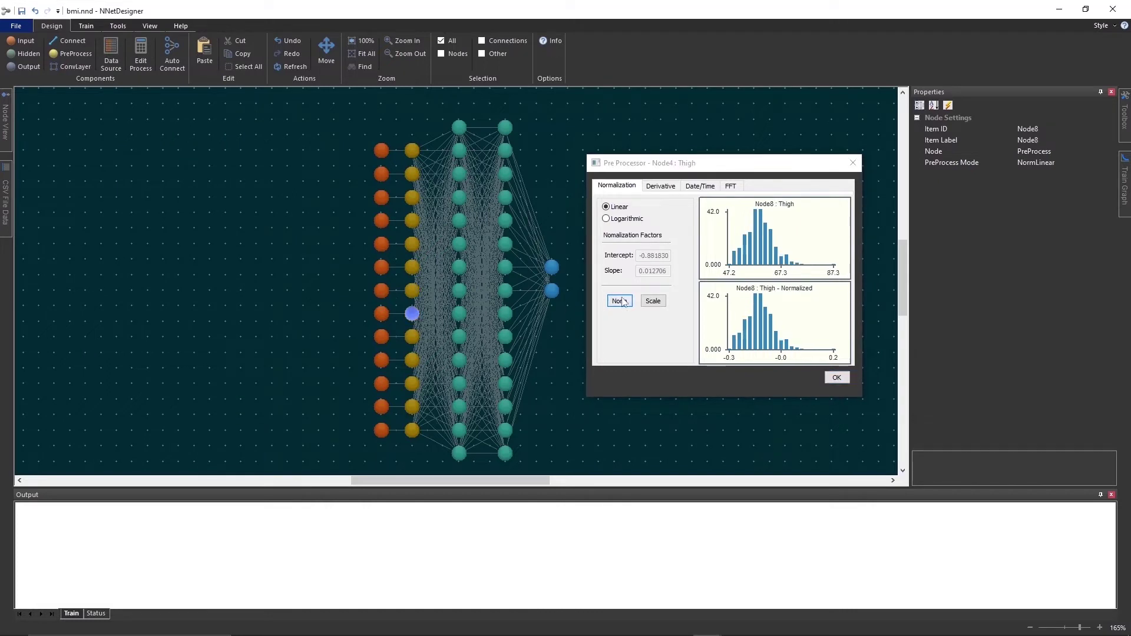
left_click(415, 337)
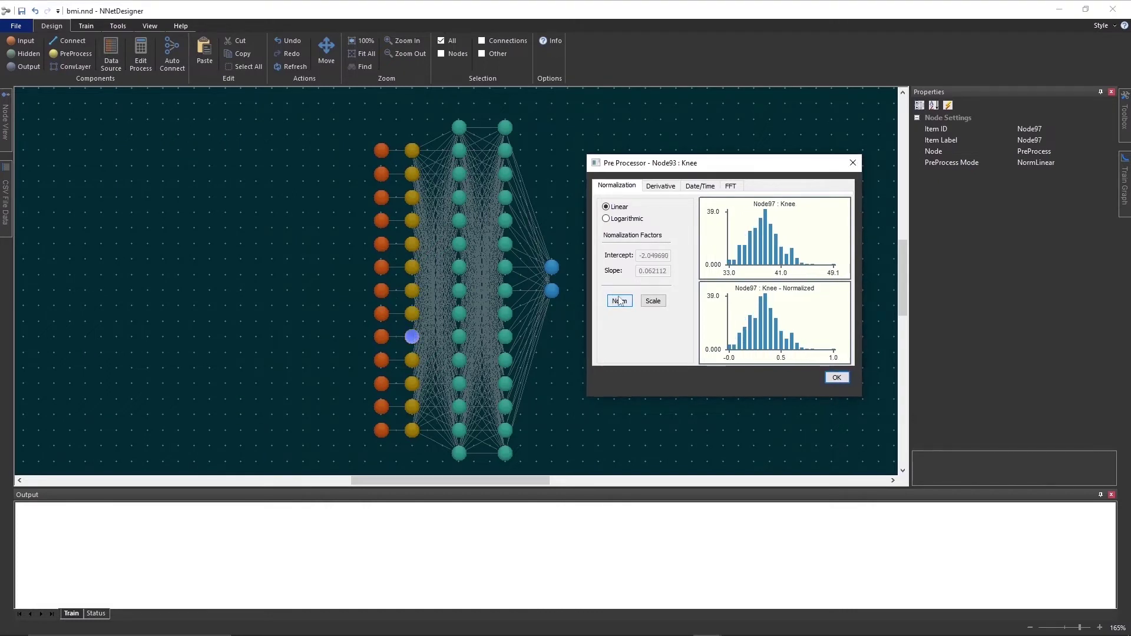
left_click(416, 361)
left_click(421, 384)
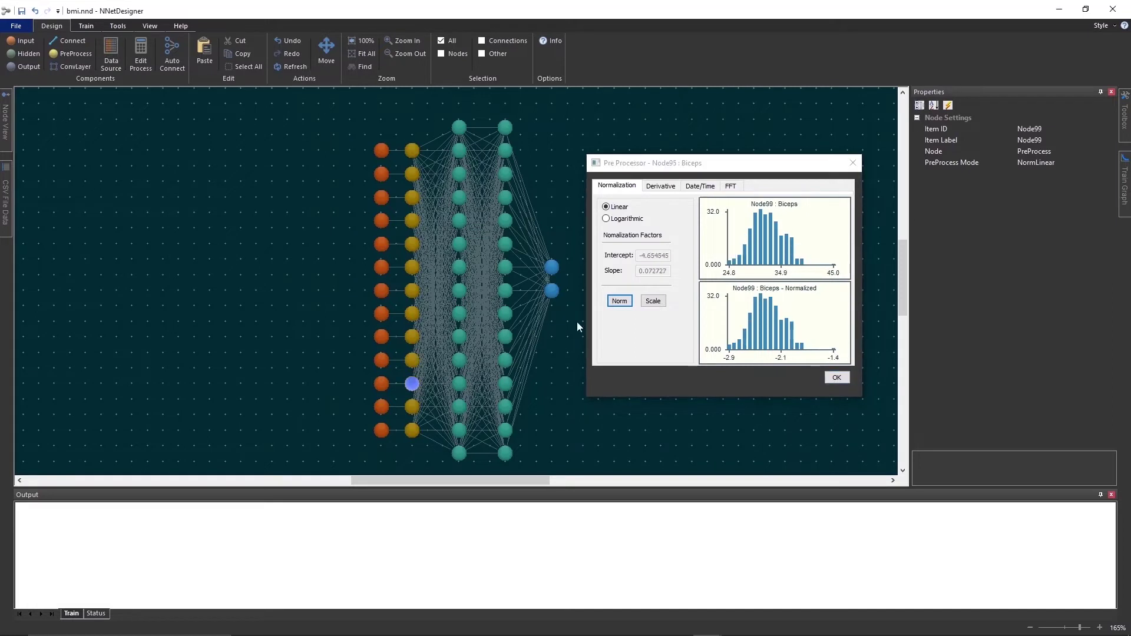
left_click(414, 408)
left_click(414, 432)
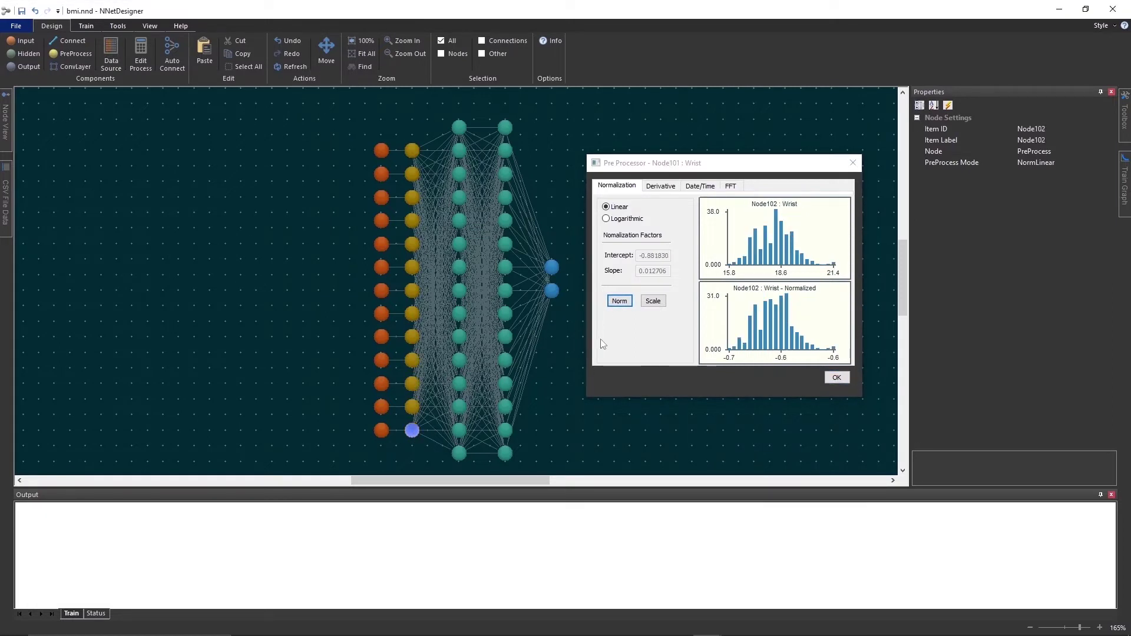
- Normalize the Density and %Body Fat output nodes and close the preprocessor editor
left_click(554, 270)
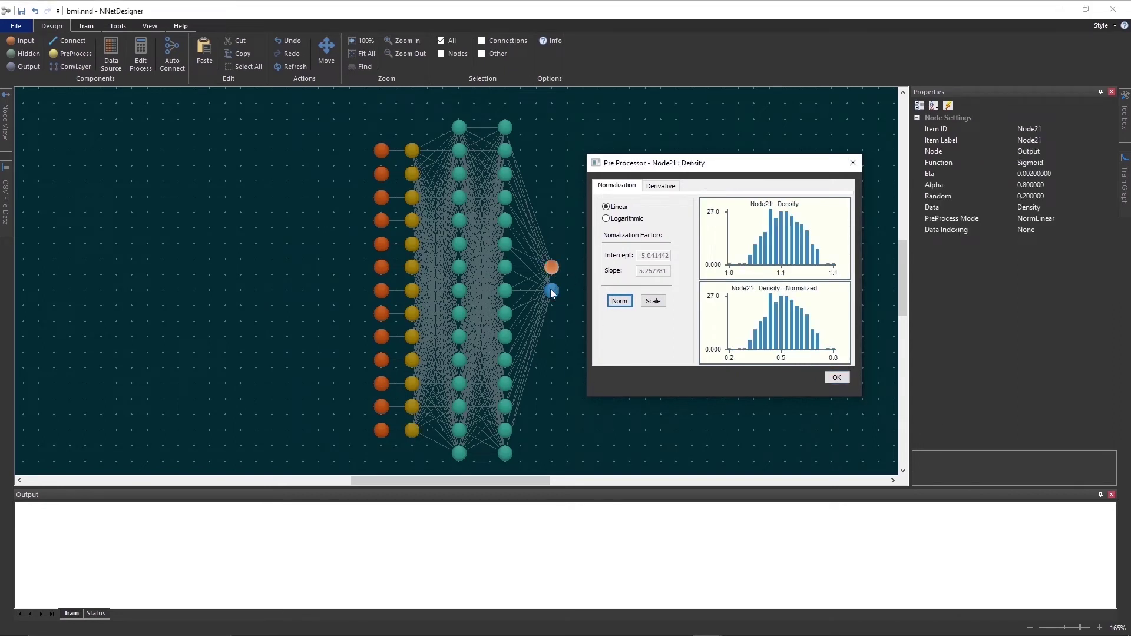
left_click(552, 292)
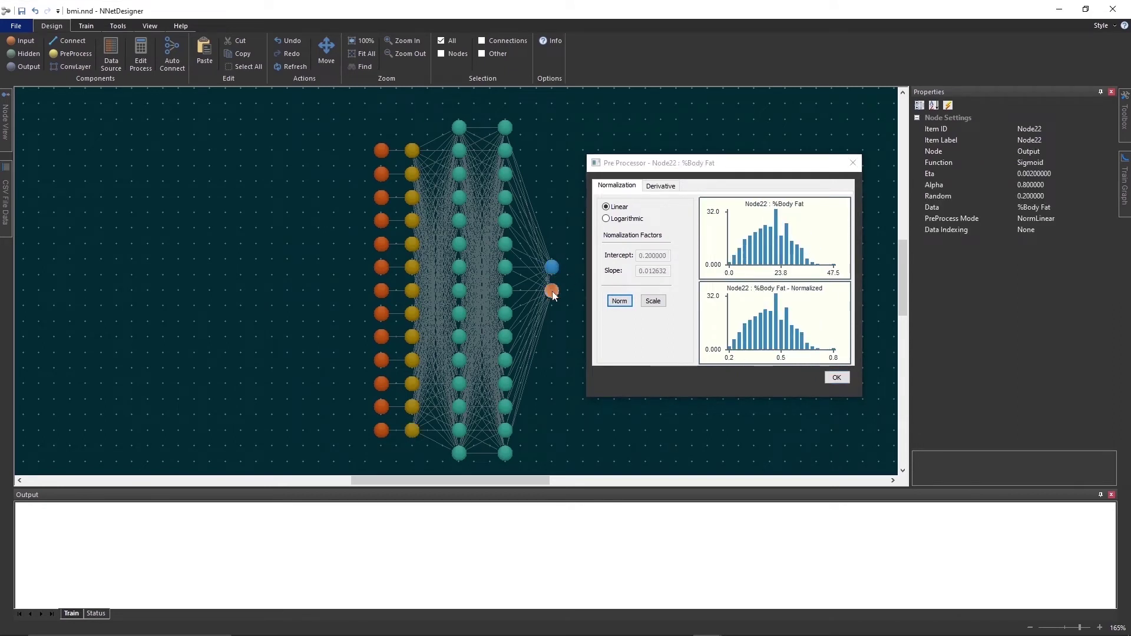
left_click(838, 378)
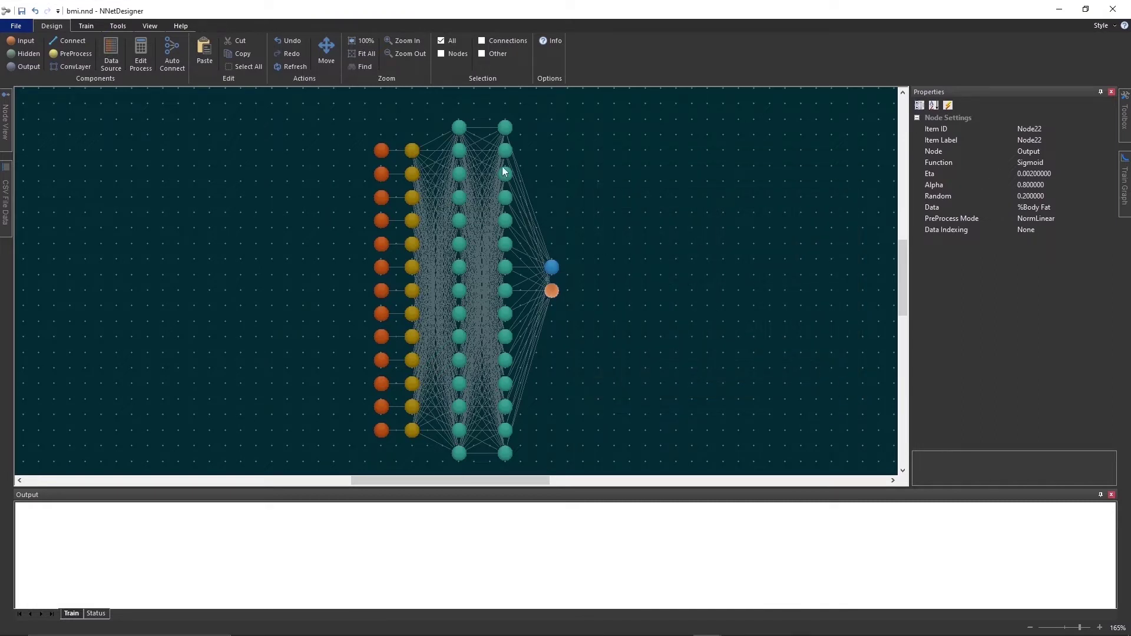
- Select all nodes in both hidden layers to check their shared function and learning settings, and clear the selection
left_click_drag(451, 113, 516, 468)
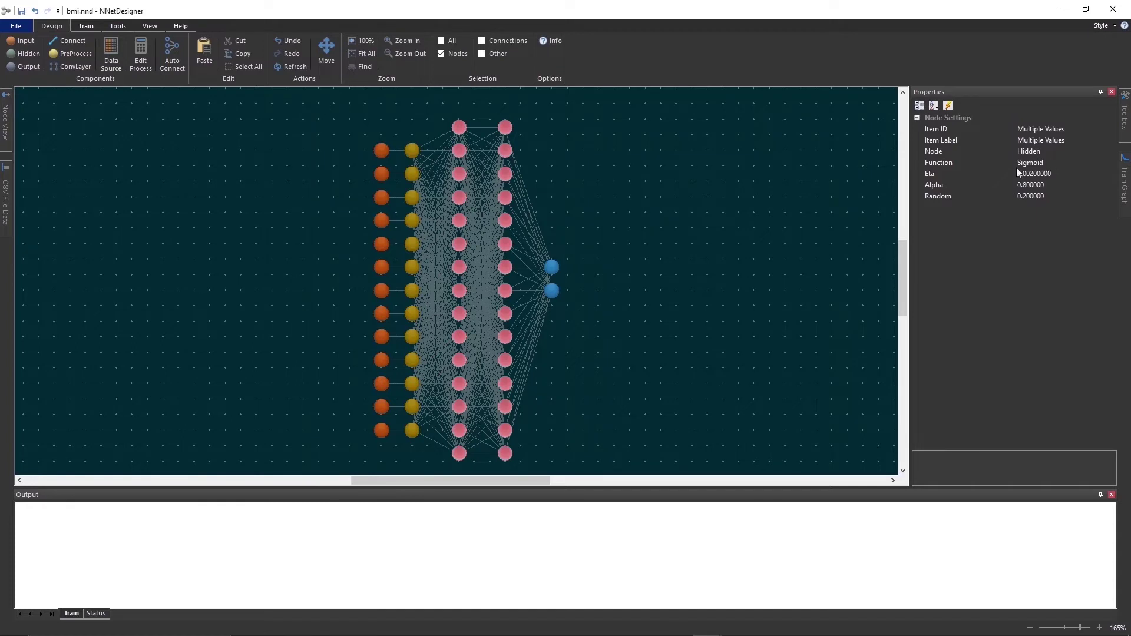
left_click(709, 226)
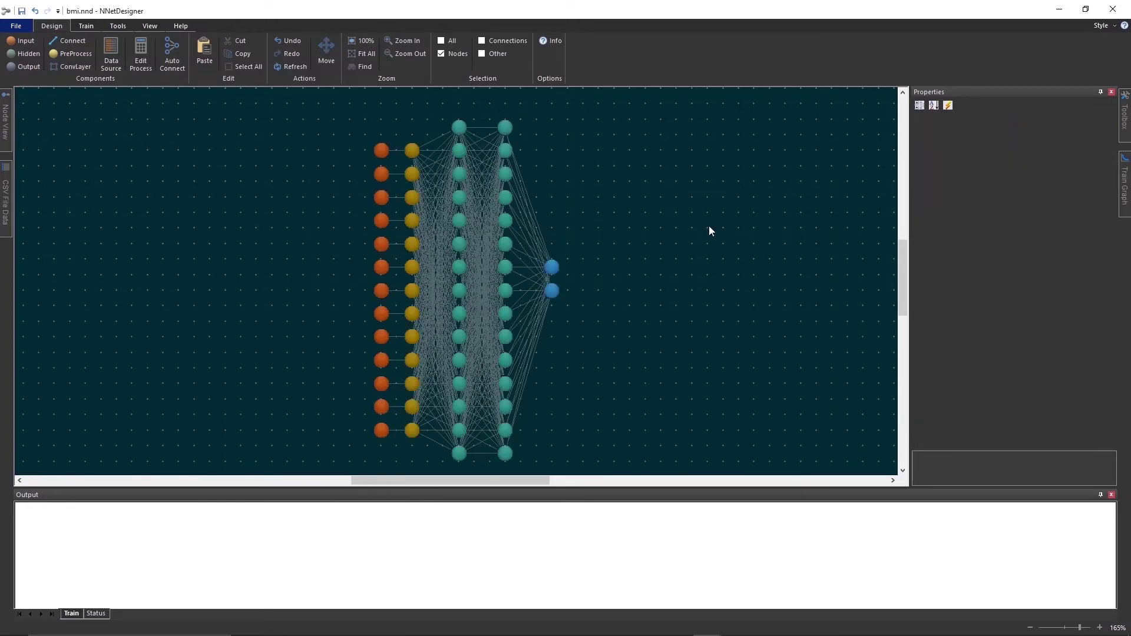
- Save the network under the new name bmi_sigmoid.nnd in the BMI folder
left_click(16, 28)
left_click(26, 125)
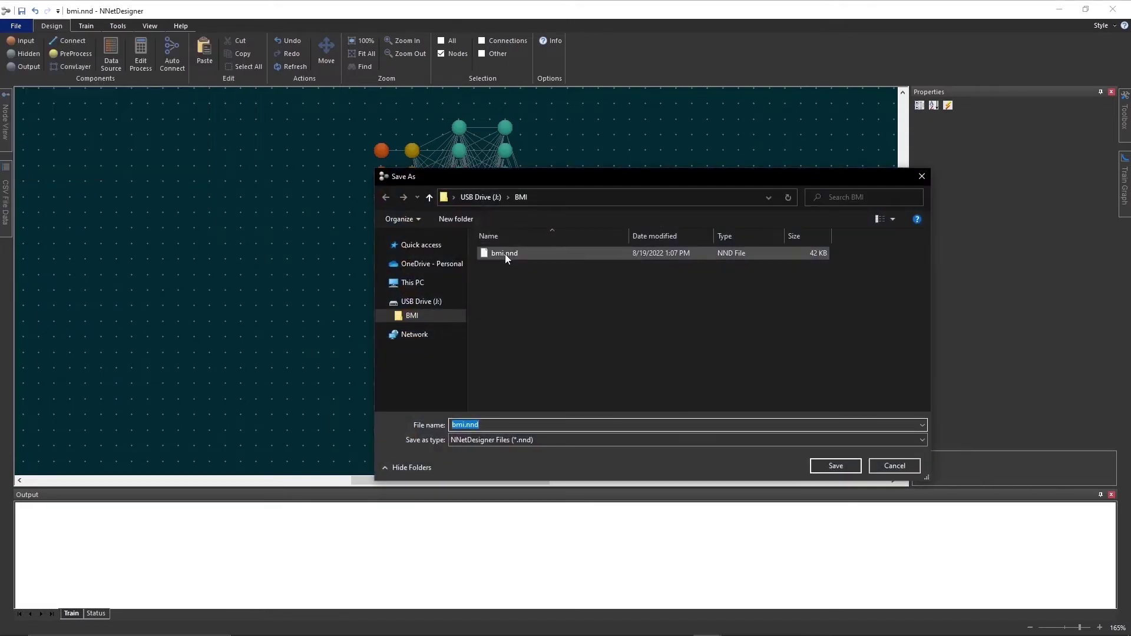
left_click(465, 426)
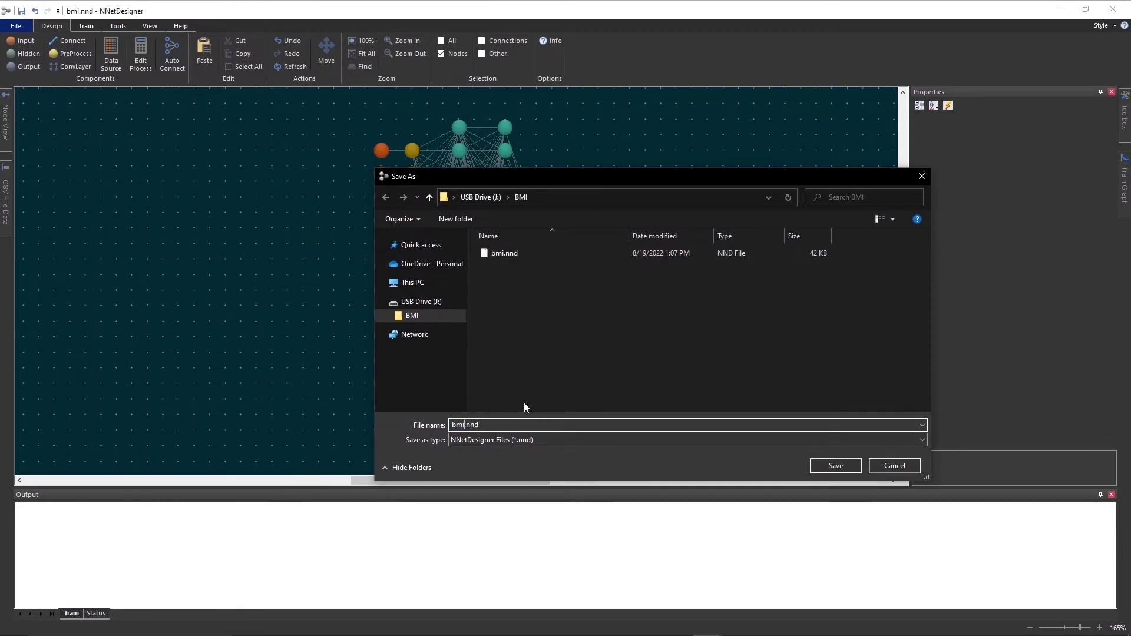
type("_sigmoid")
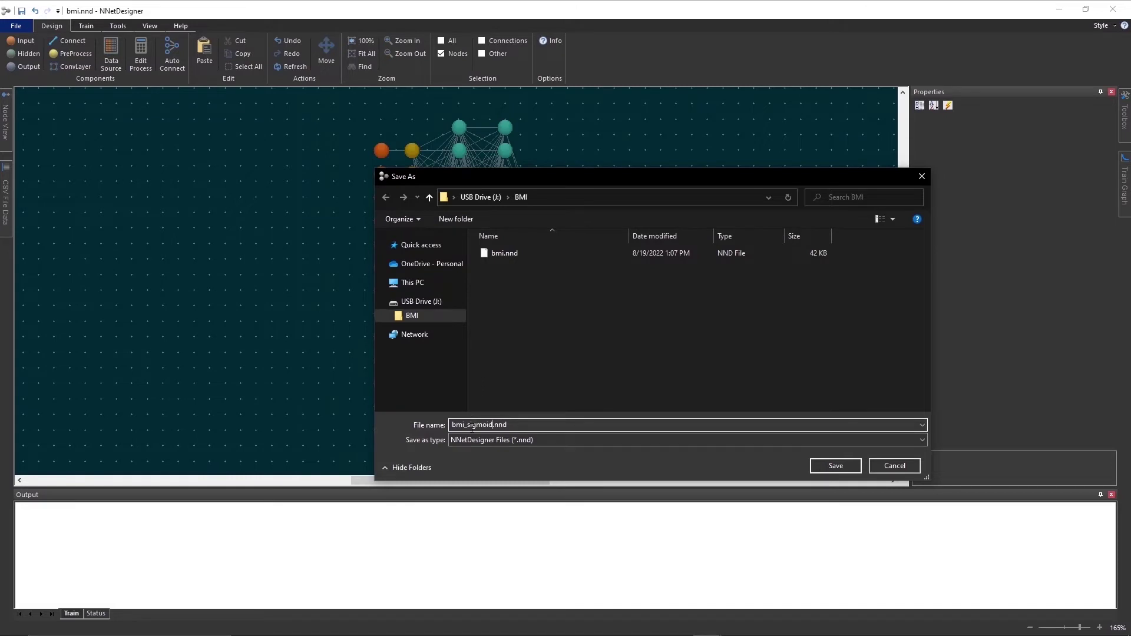
left_click(843, 465)
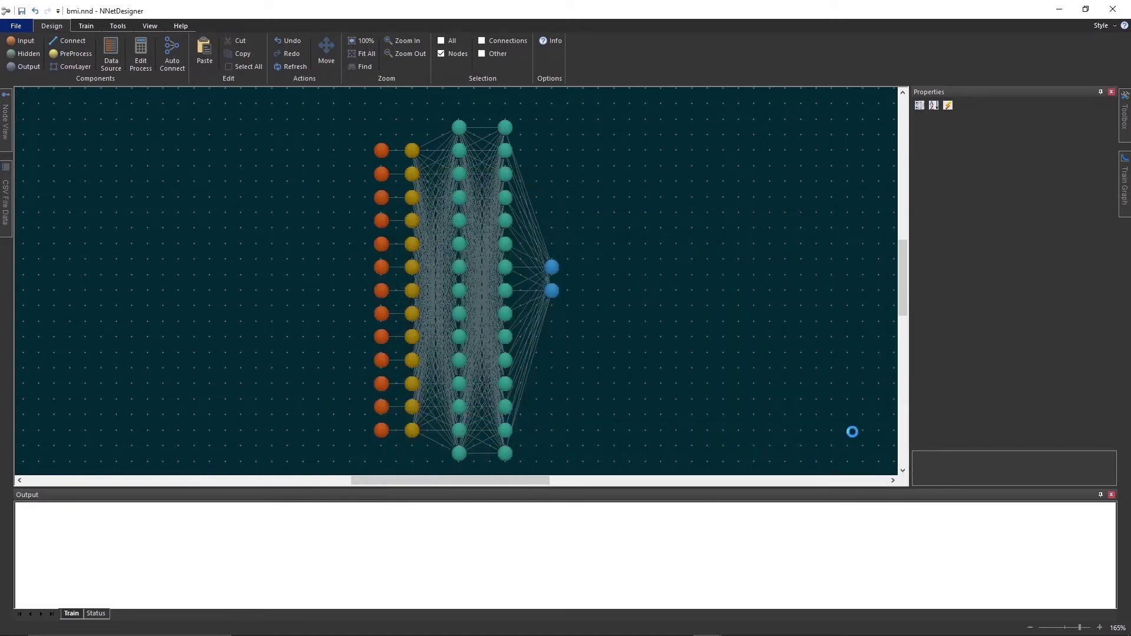
- Auto-hide the properties pane, restore the bmi_sigmoid.nnd window to its tiled size, and enlarge the canvas to fit the whole network
left_click(1100, 93)
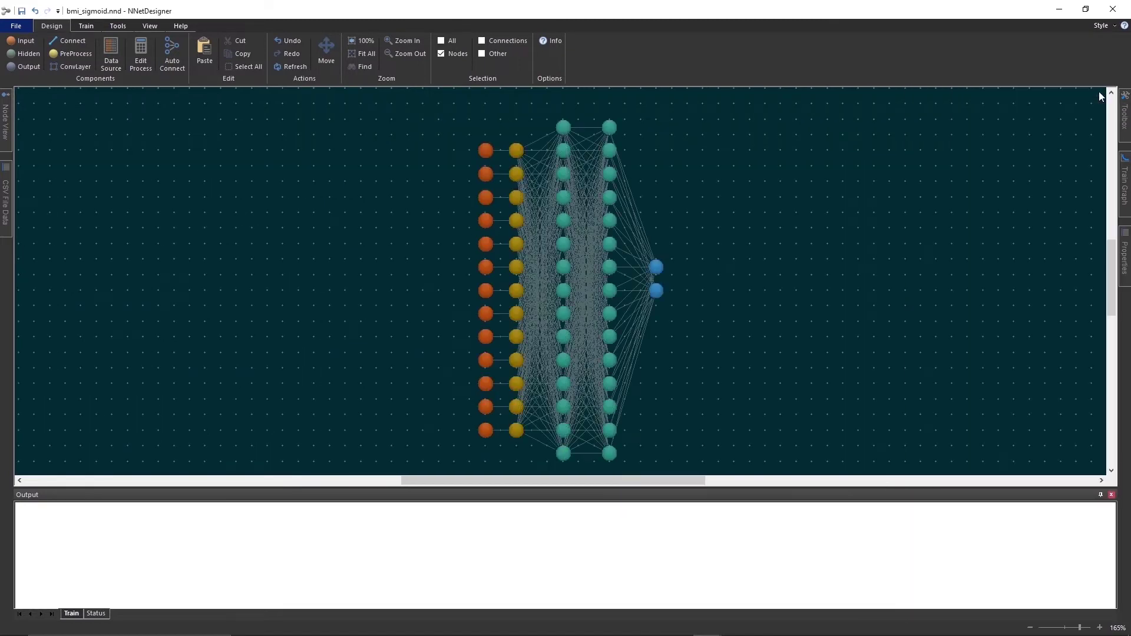
left_click(1084, 10)
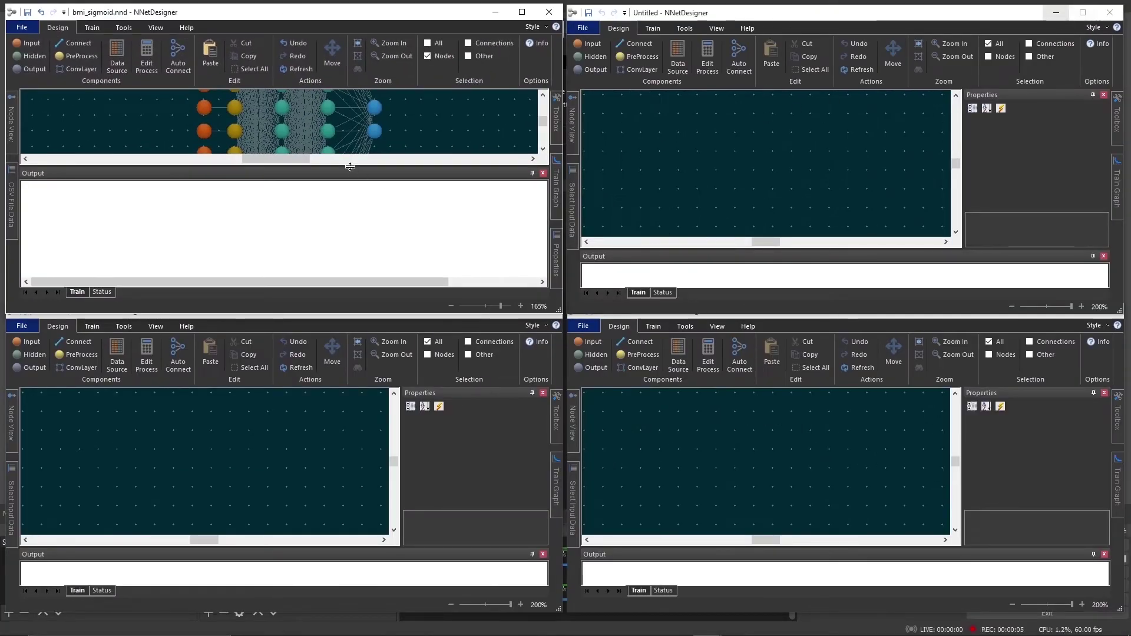
left_click_drag(350, 167, 339, 239)
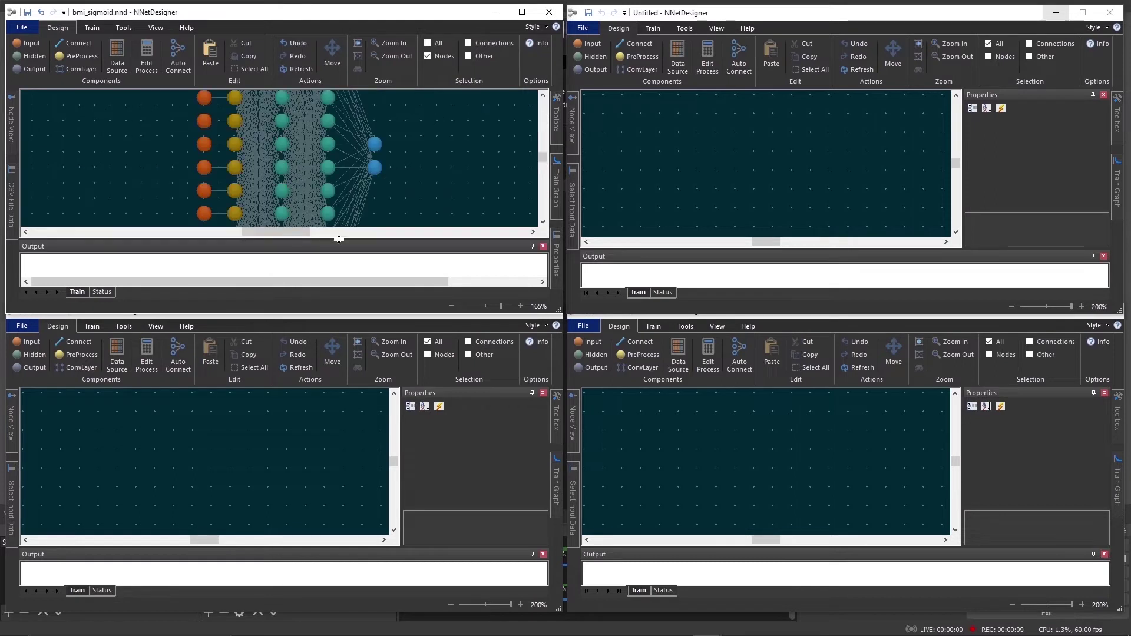
left_click(358, 50)
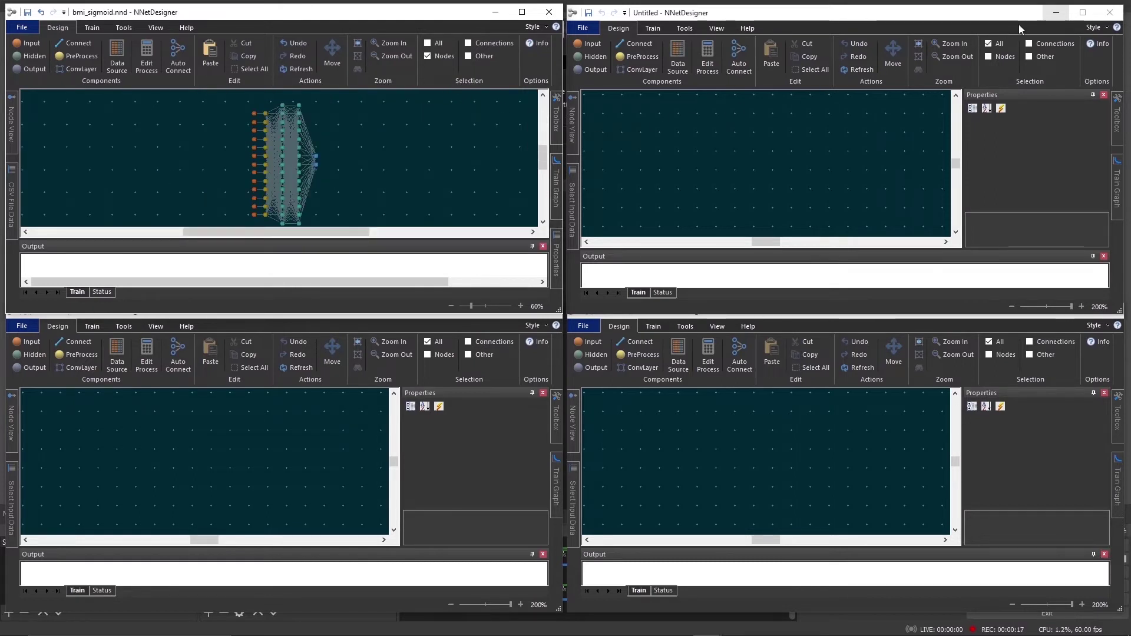
- Maximize the empty upper-right designer window and open bmi_sigmoid.nnd from the BMI folder in it
left_click(1084, 12)
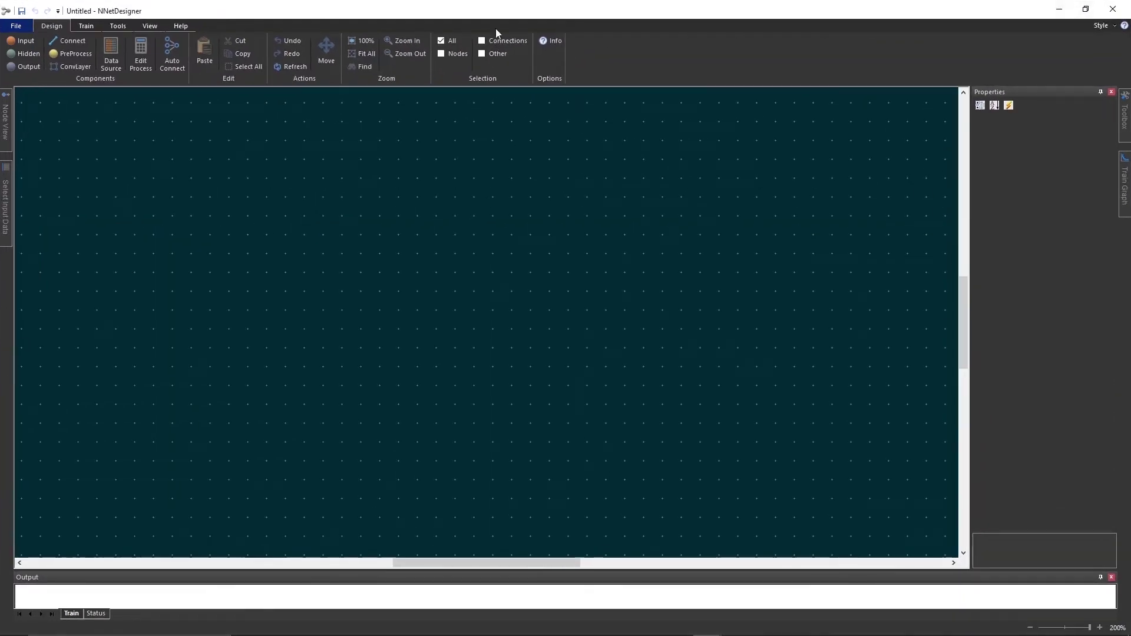
left_click(16, 26)
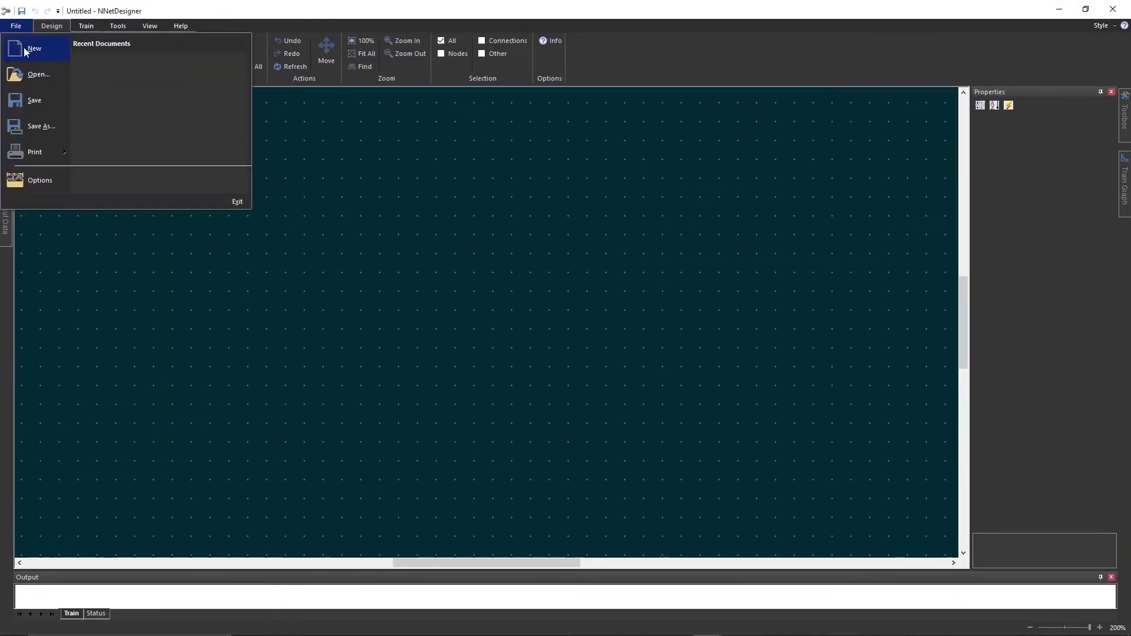
left_click(33, 73)
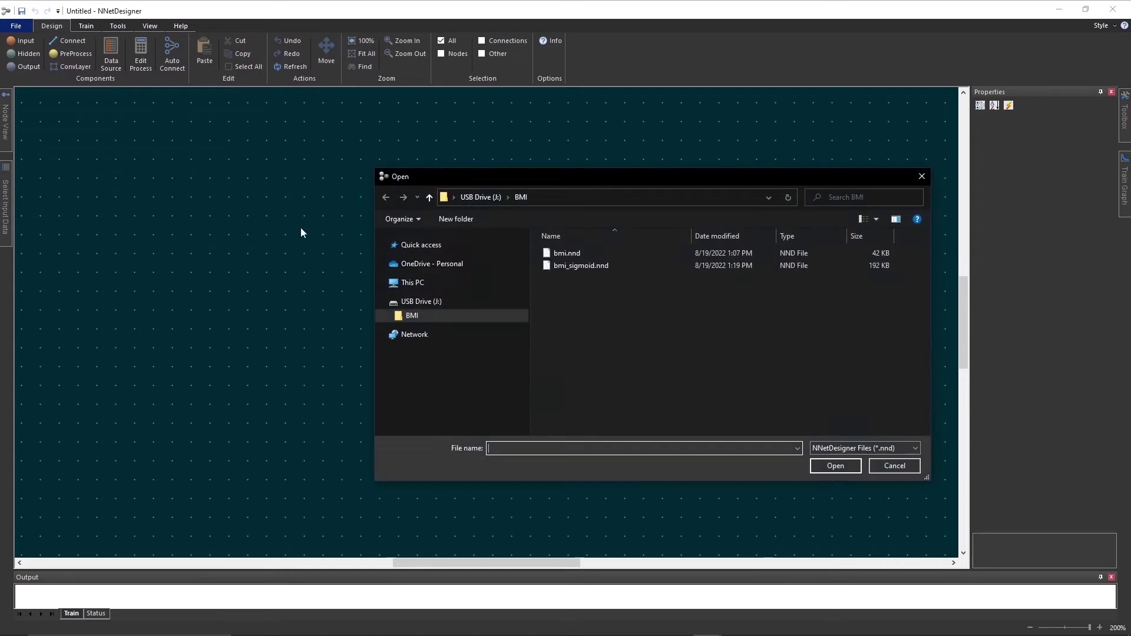
double_click(595, 267)
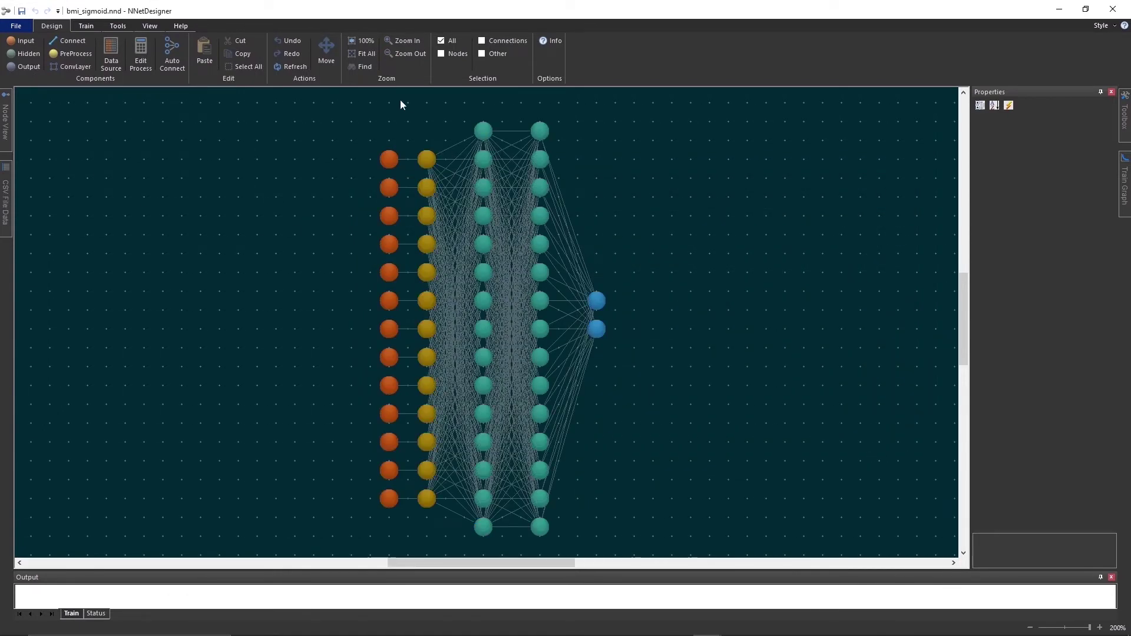
- Restrict selection to nodes, select both hidden layers, and set their activation function to Relu
left_click(442, 54)
left_click_drag(472, 111, 550, 542)
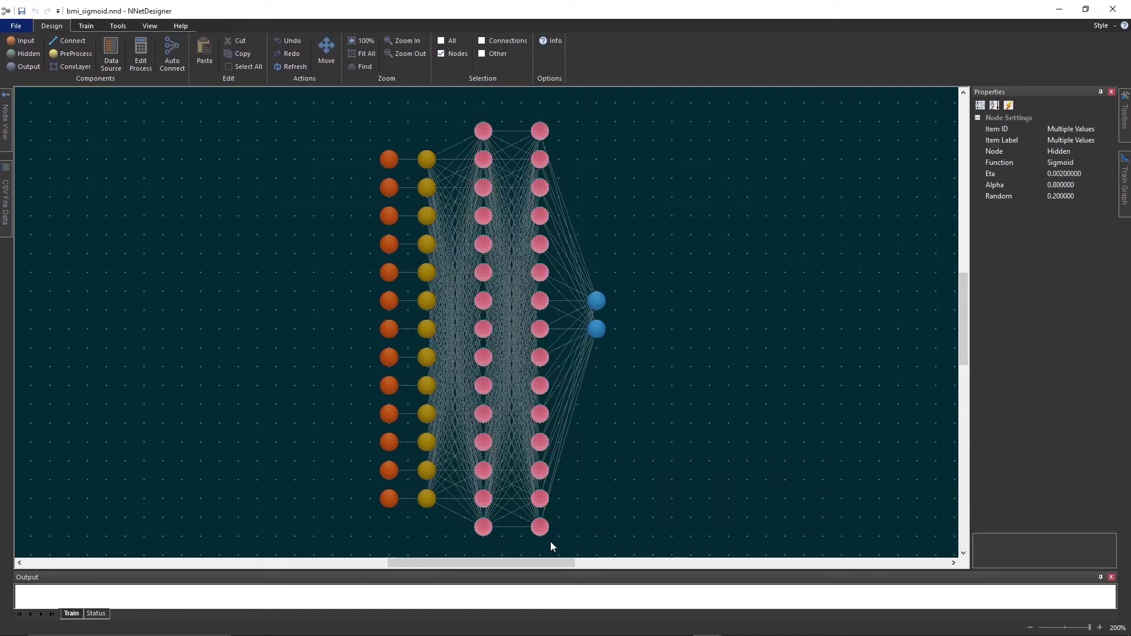
left_click(1073, 162)
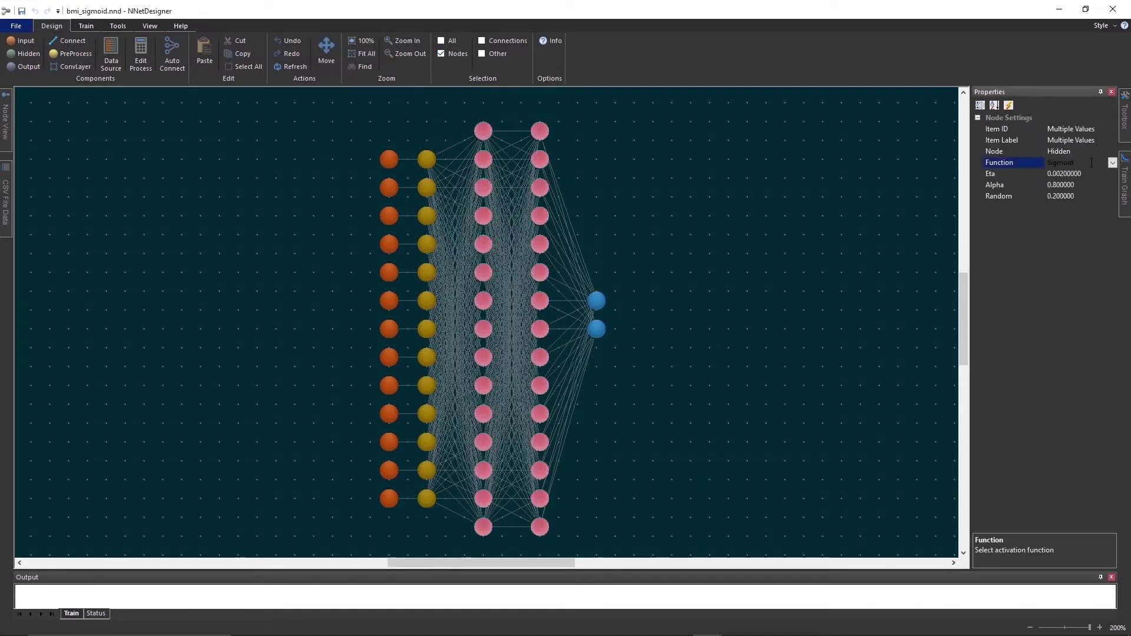
left_click(1112, 164)
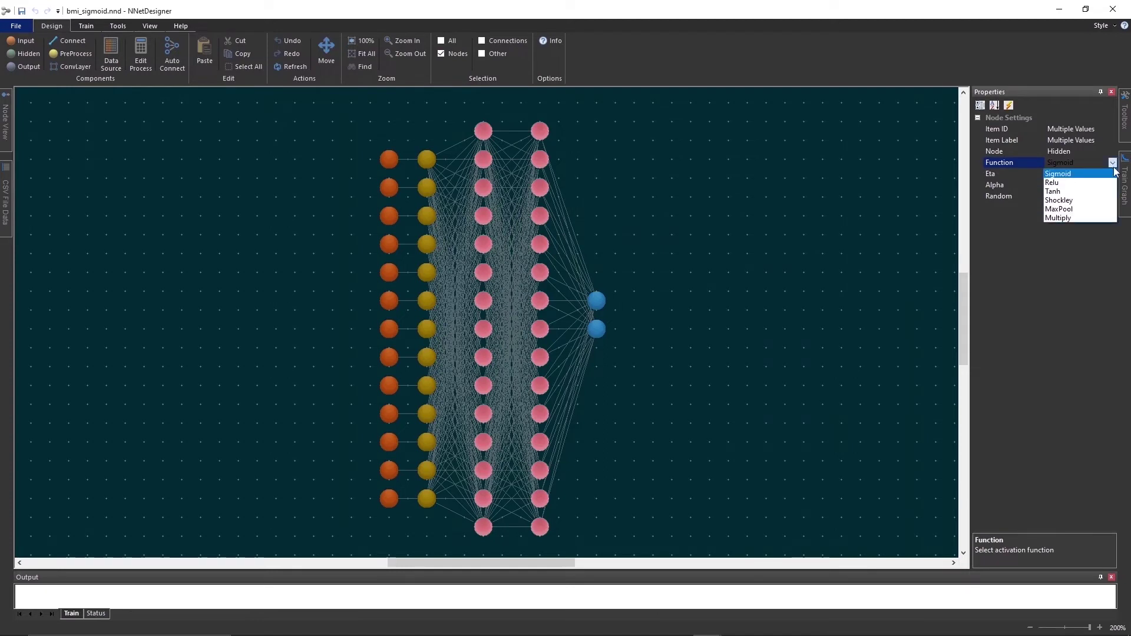
left_click(1084, 182)
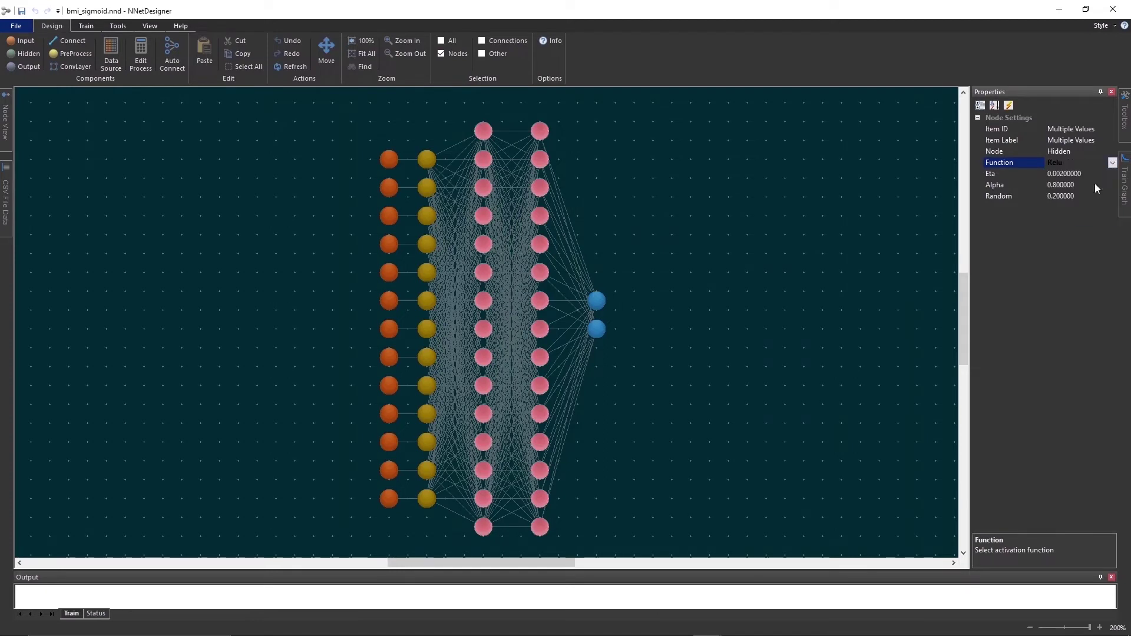
left_click(657, 254)
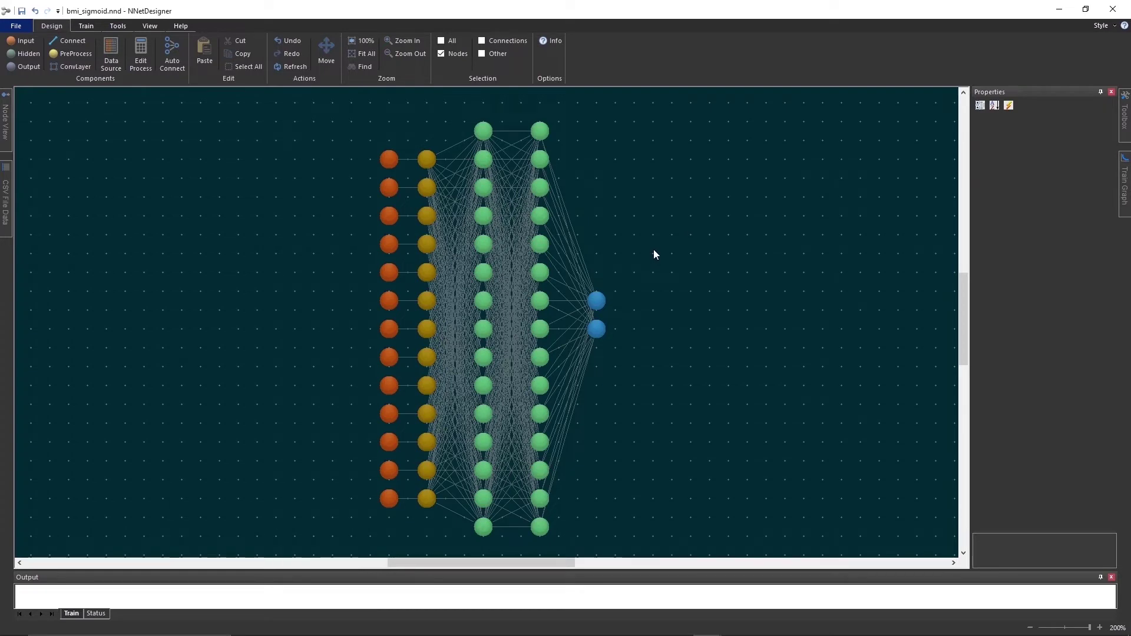
- Save the modified network as bmi_relu.nnd in the BMI folder
left_click(20, 28)
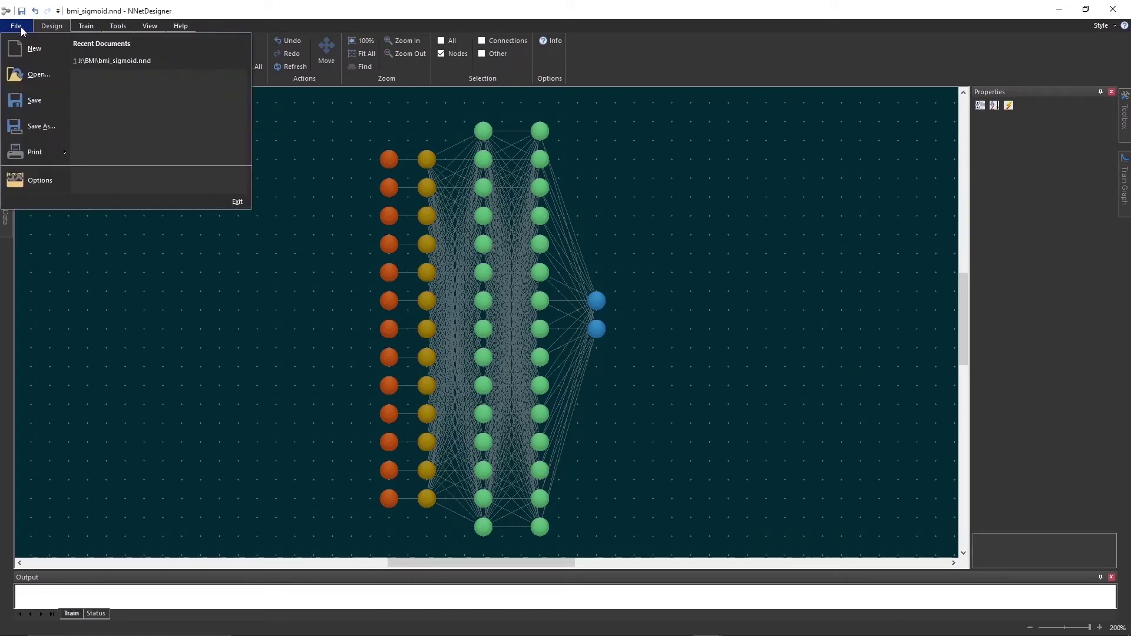
left_click(37, 123)
left_click(493, 424)
type("oftmax")
key("Return")
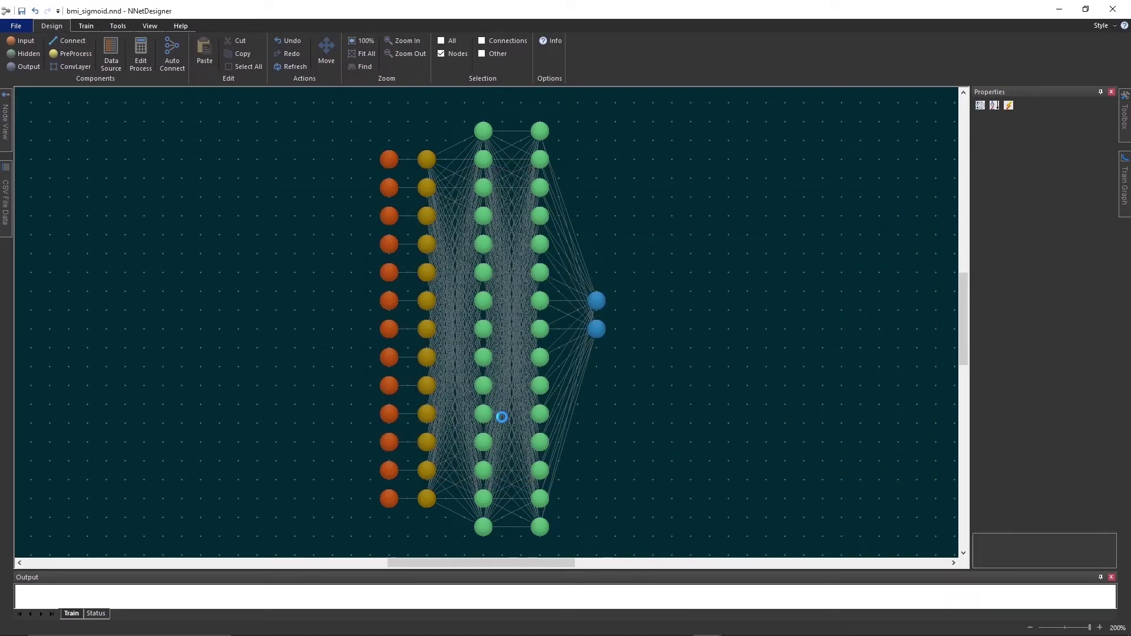
- Auto-hide the properties pane, restore the bmi_relu.nnd window to its tiled size, and fit the whole network in view
left_click(1101, 92)
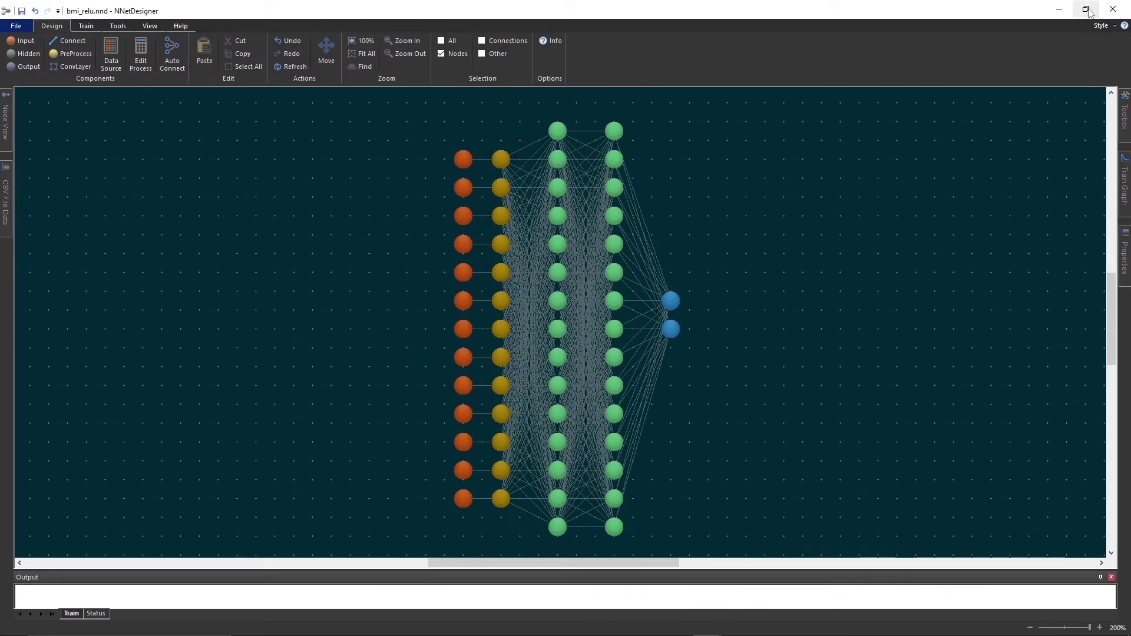
left_click(1086, 10)
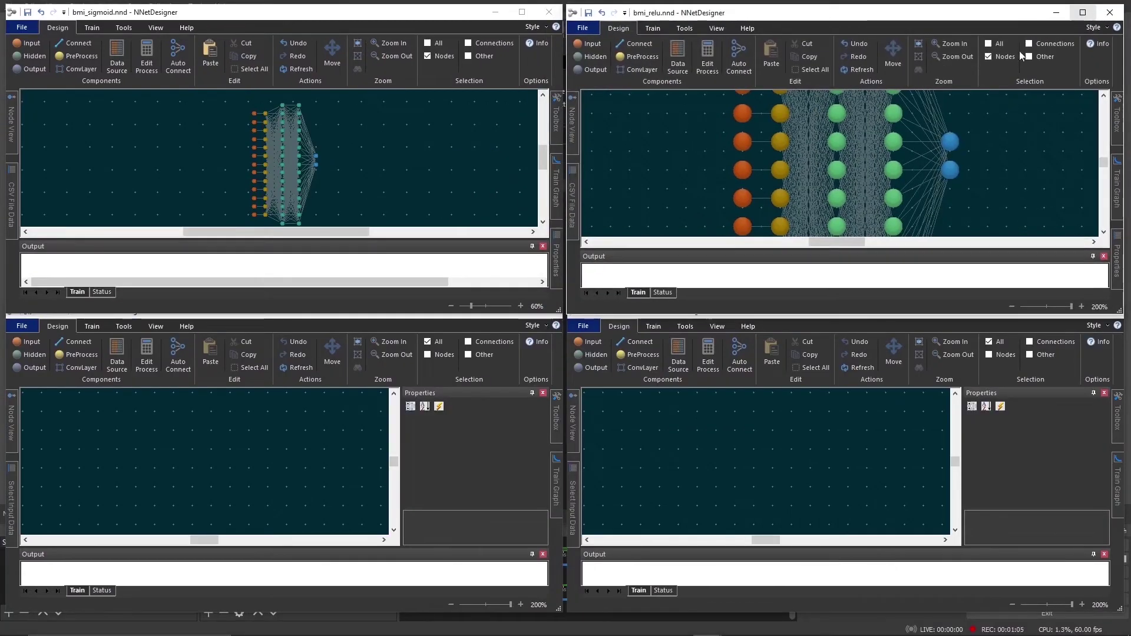
left_click(919, 57)
- Maximize the empty lower-left designer window and open bmi_sigmoid.nnd in it
left_click(497, 328)
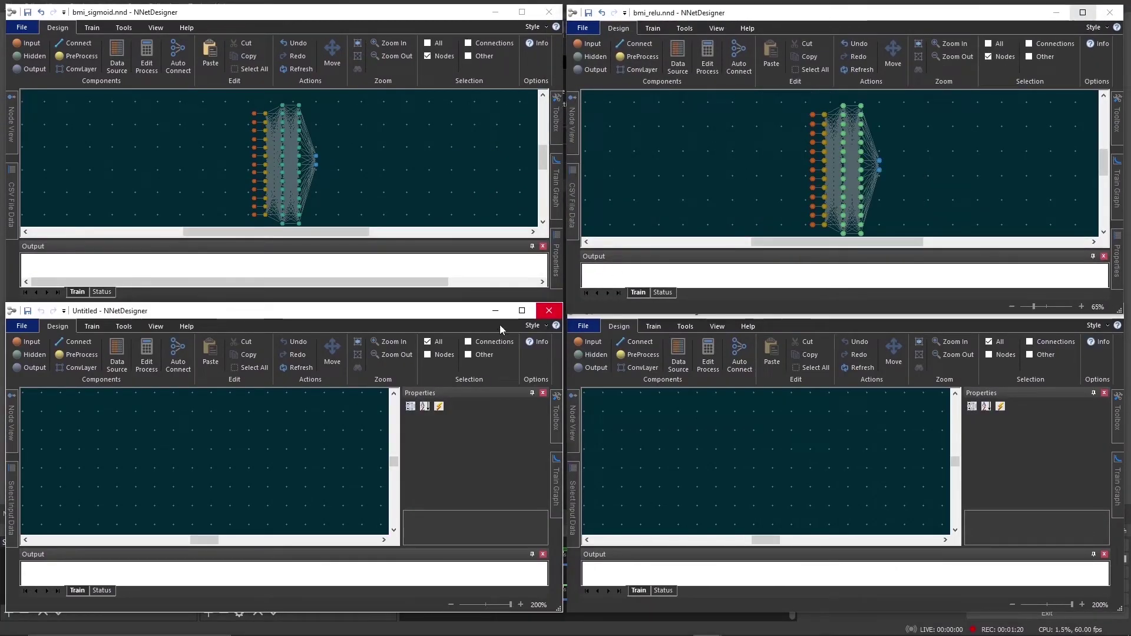
left_click(521, 311)
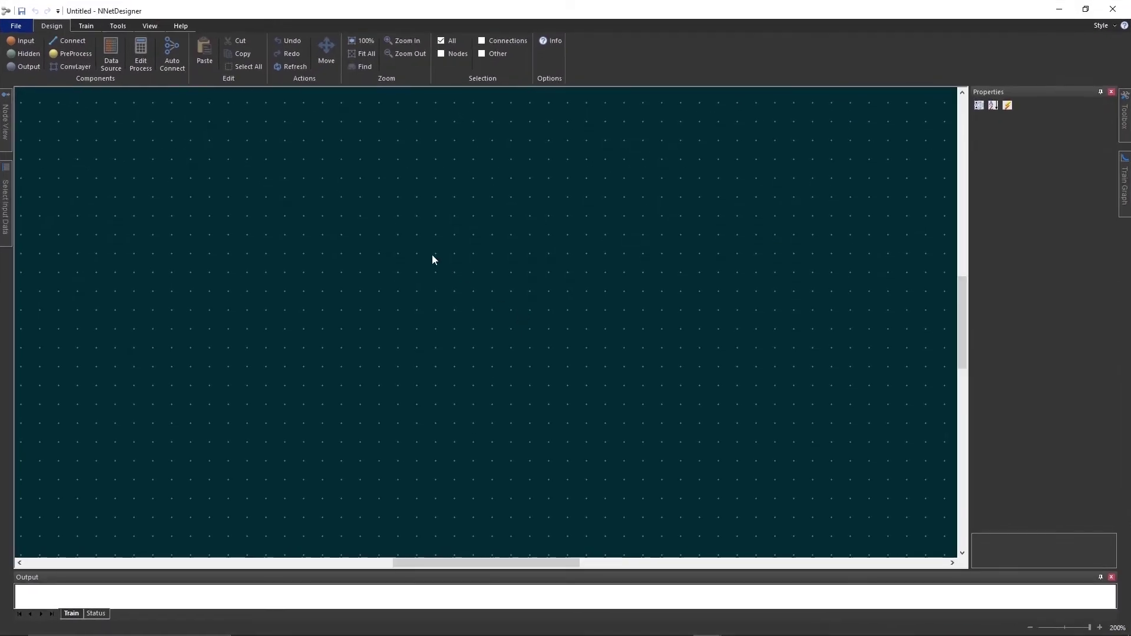
left_click(15, 28)
left_click(33, 75)
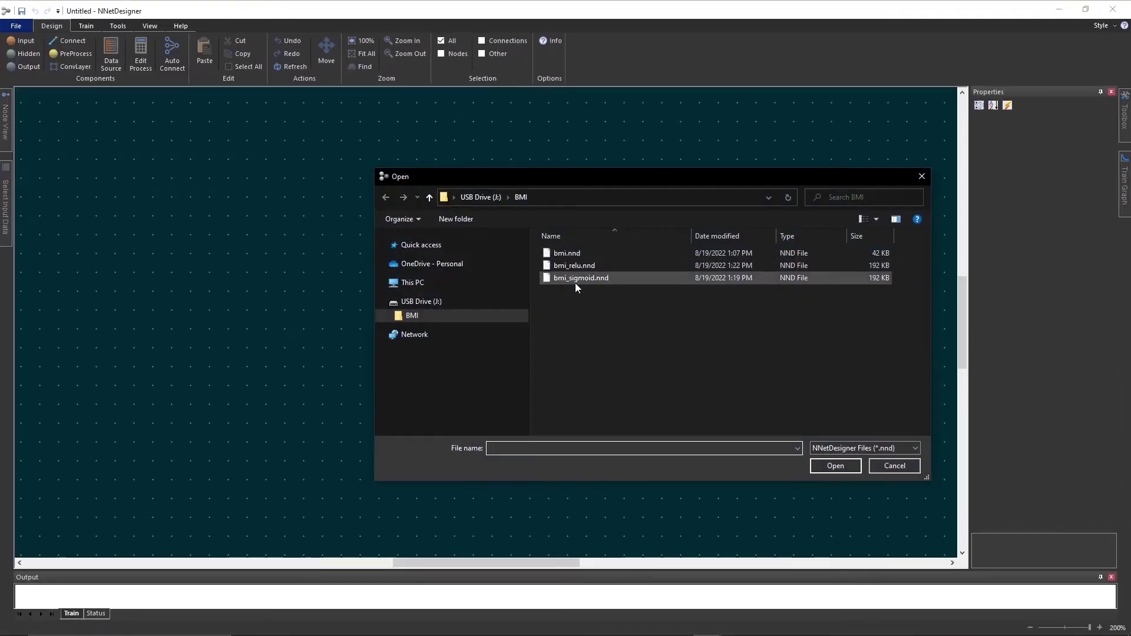
double_click(574, 281)
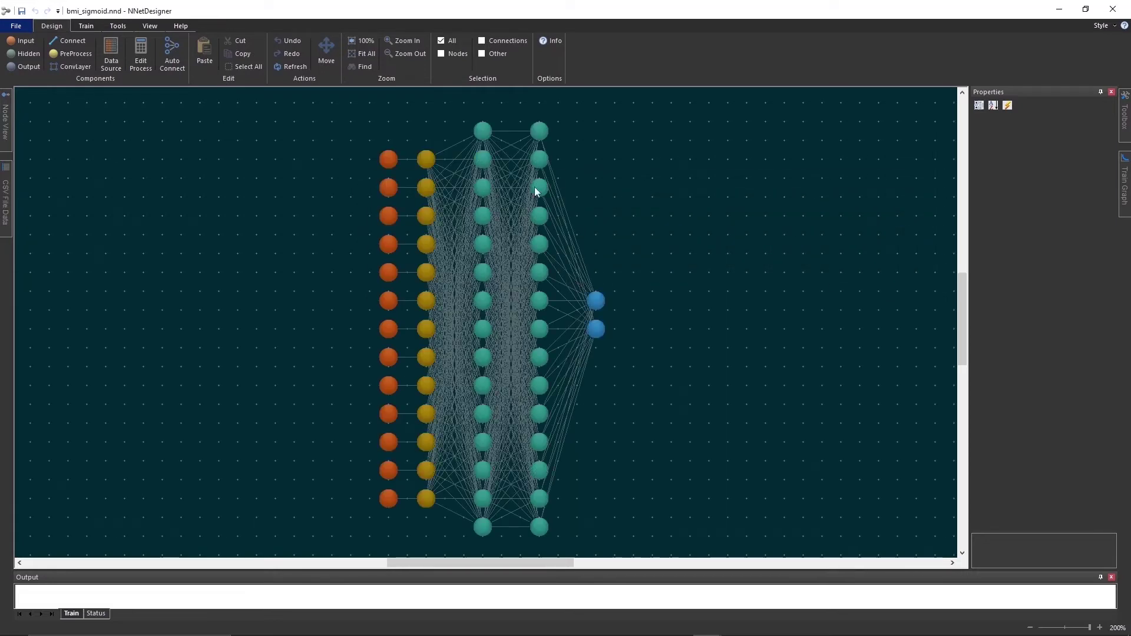
- Limit selection to nodes, select every node in both hidden layers, and change their activation function to Tanh
left_click(440, 54)
left_click_drag(470, 104, 556, 542)
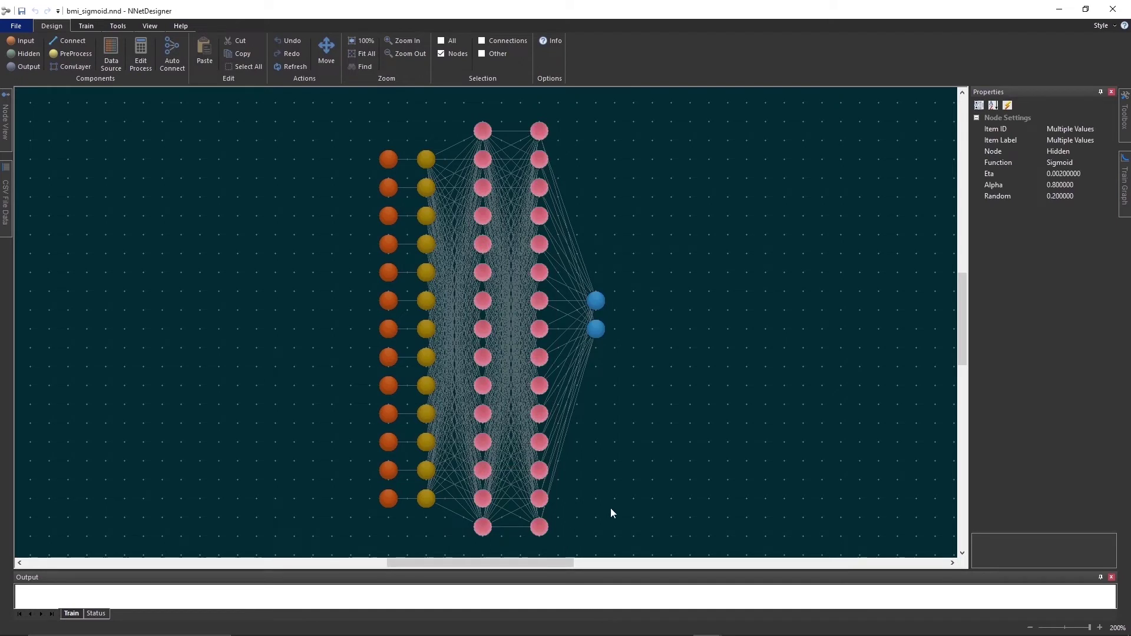
left_click(1080, 162)
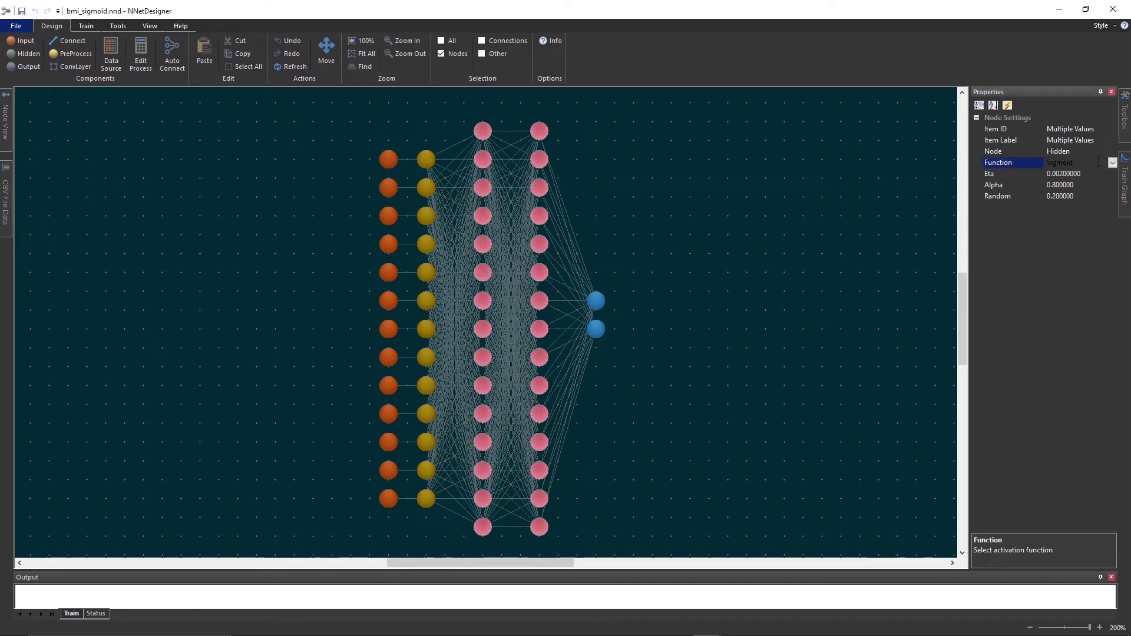
left_click(1112, 167)
left_click(1079, 193)
left_click(691, 230)
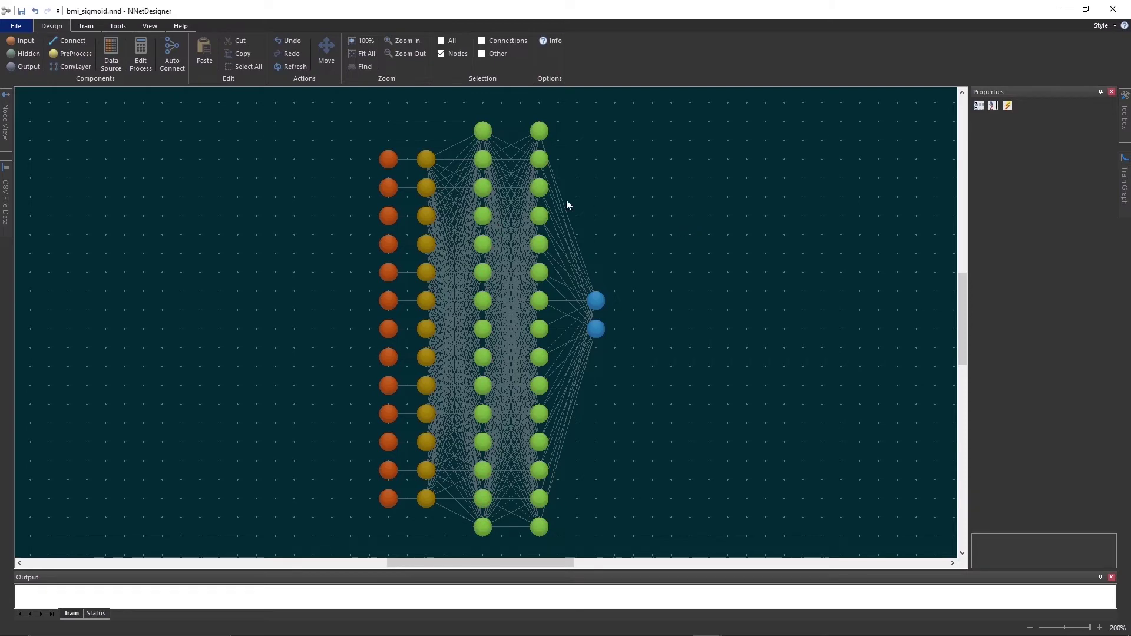
- Save this network version as bmi_tanh.nnd in the BMI folder
left_click(20, 28)
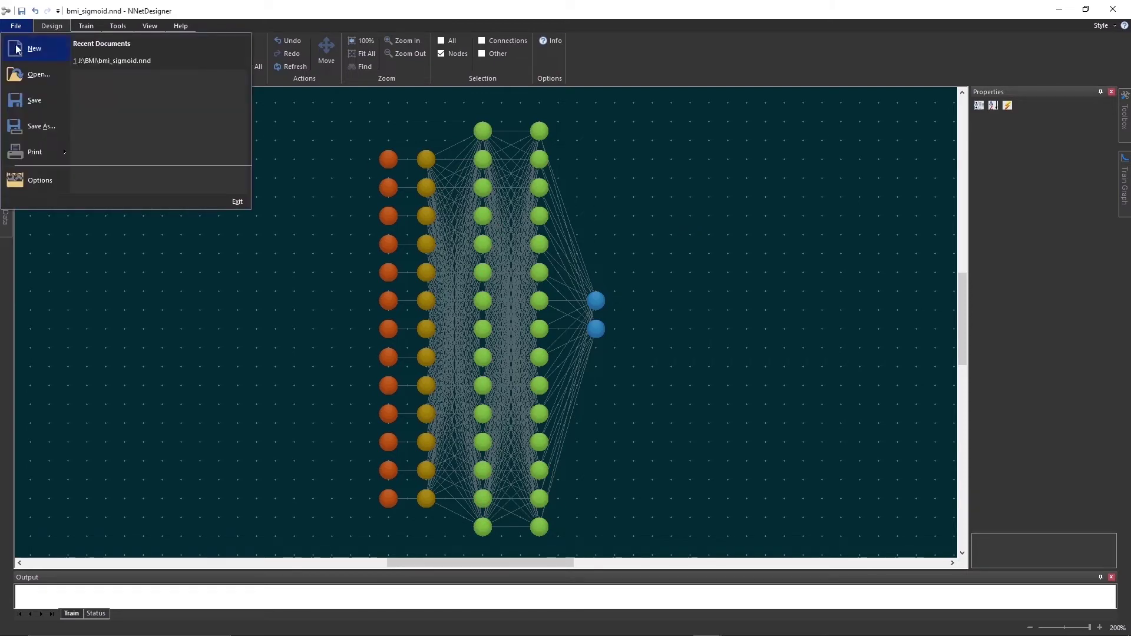
left_click(36, 129)
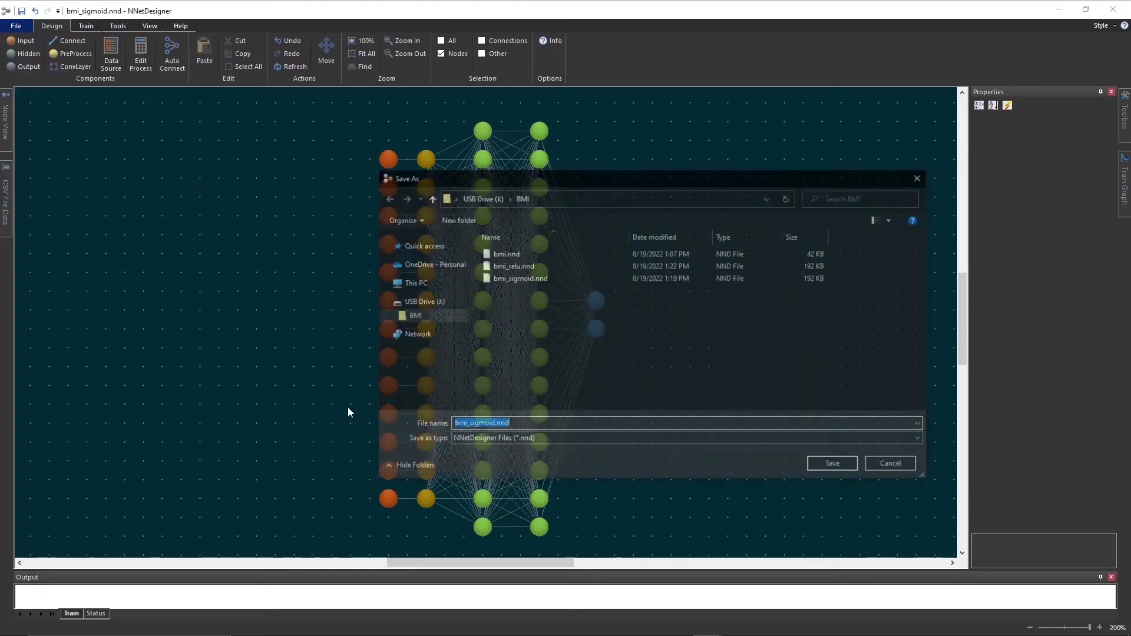
left_click(493, 425)
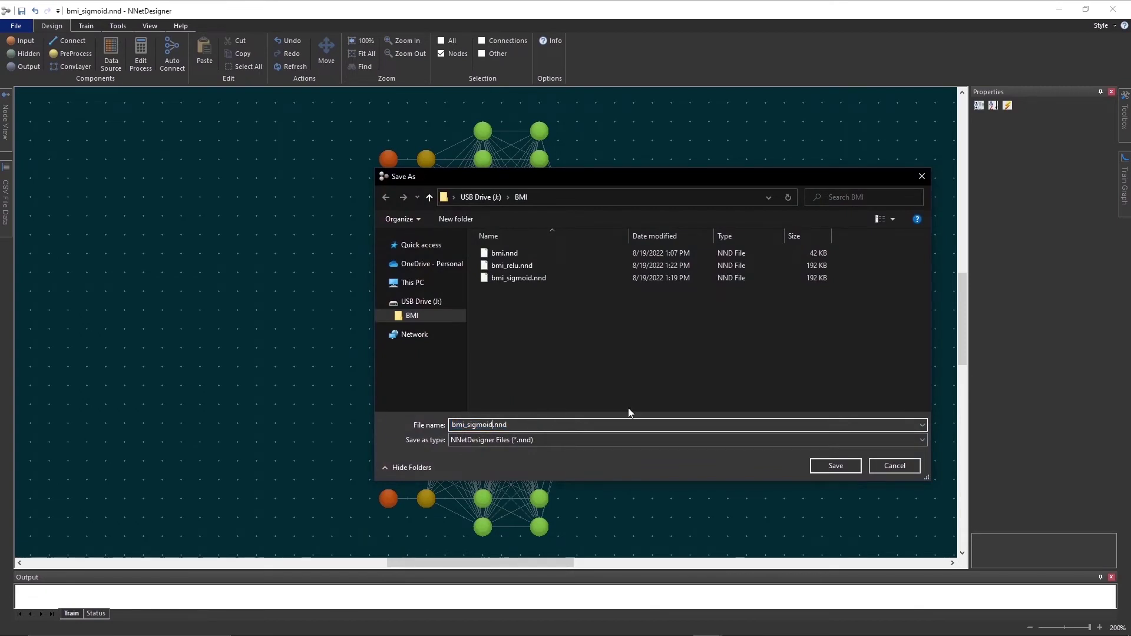
key("BackSpace")
key("BackSpace")
key("BackSpace")
key("BackSpace")
key("BackSpace")
key("BackSpace")
key("BackSpace")
type("tanh")
key("Return")
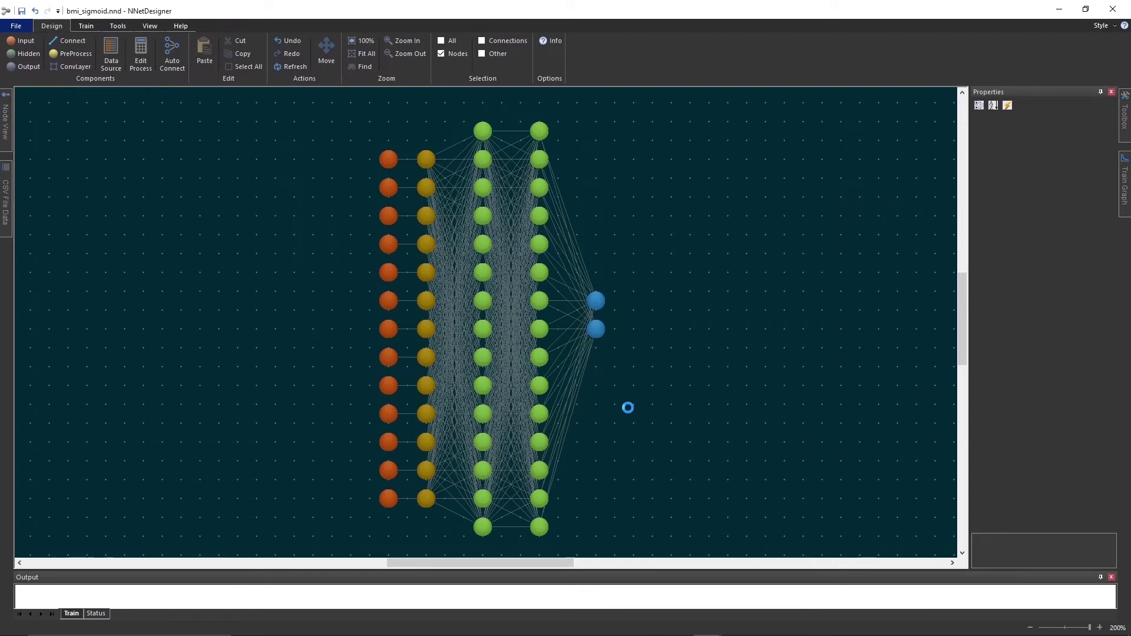
- Auto-hide the properties pane of bmi_tanh.nnd and restore its window to the tiled size
left_click(1100, 92)
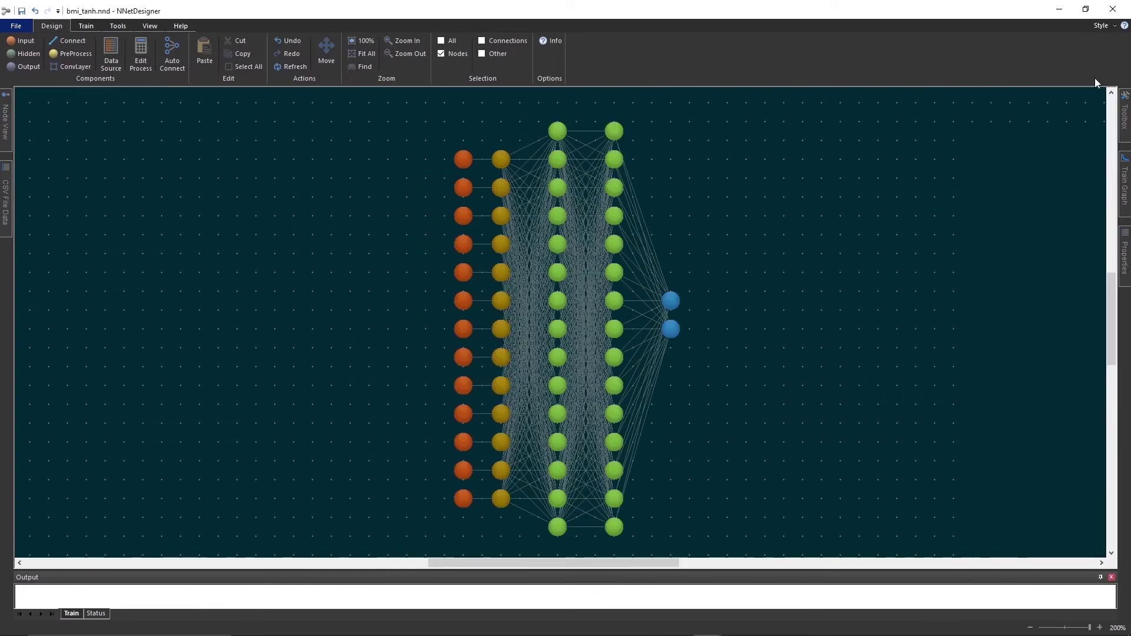
left_click(1087, 9)
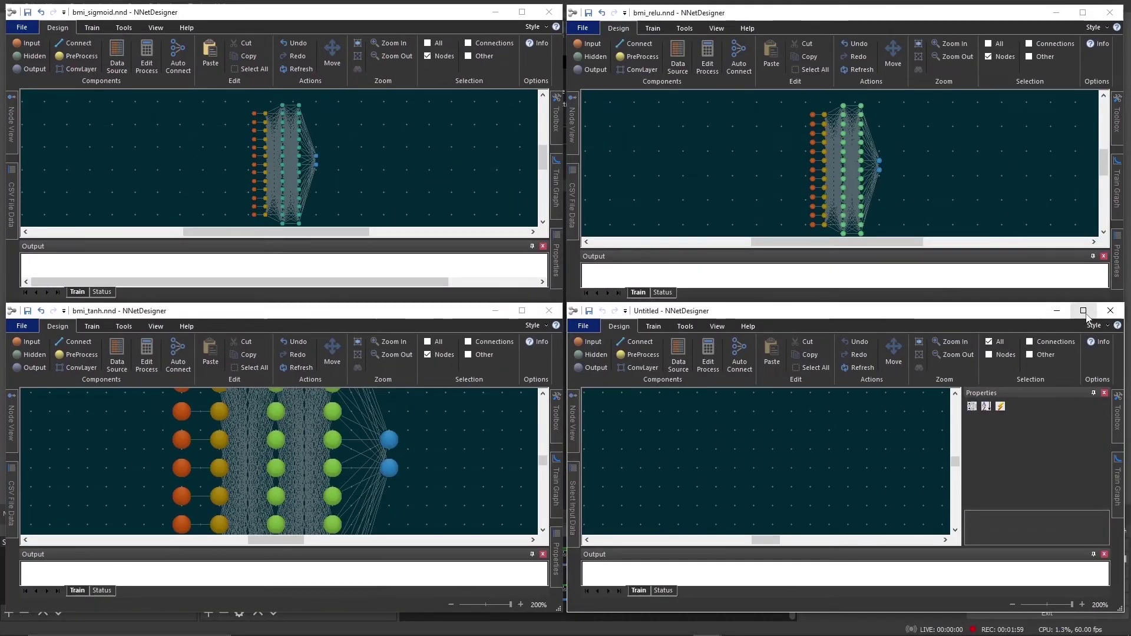
- Maximize the empty lower-right designer window and open bmi_sigmoid.nnd from the BMI folder in it
left_click(1084, 311)
left_click(16, 26)
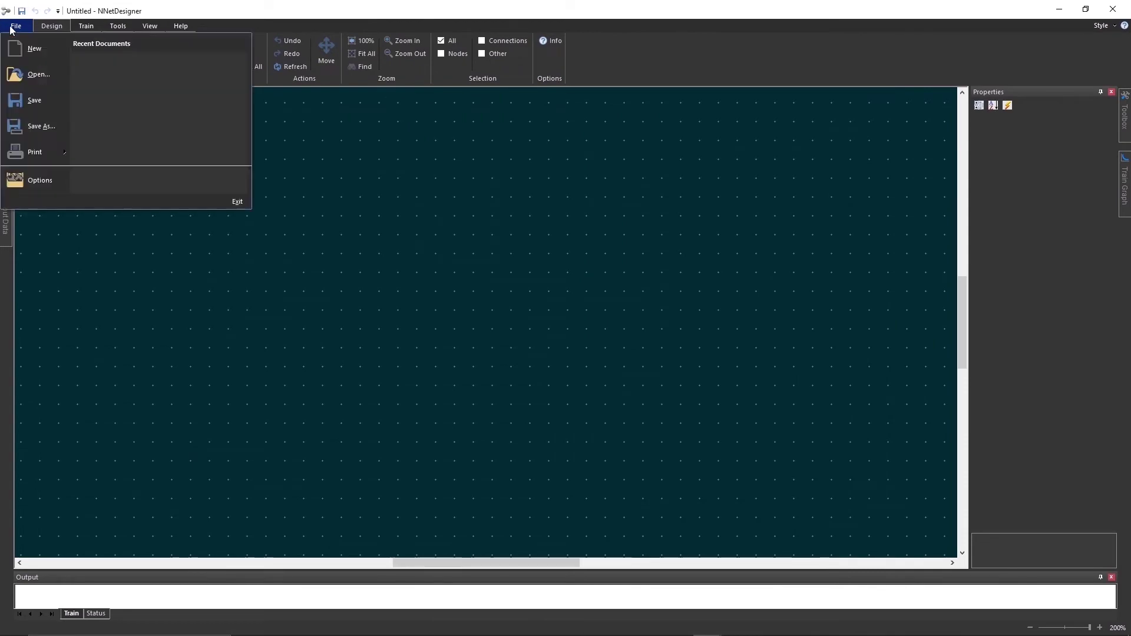
left_click(35, 74)
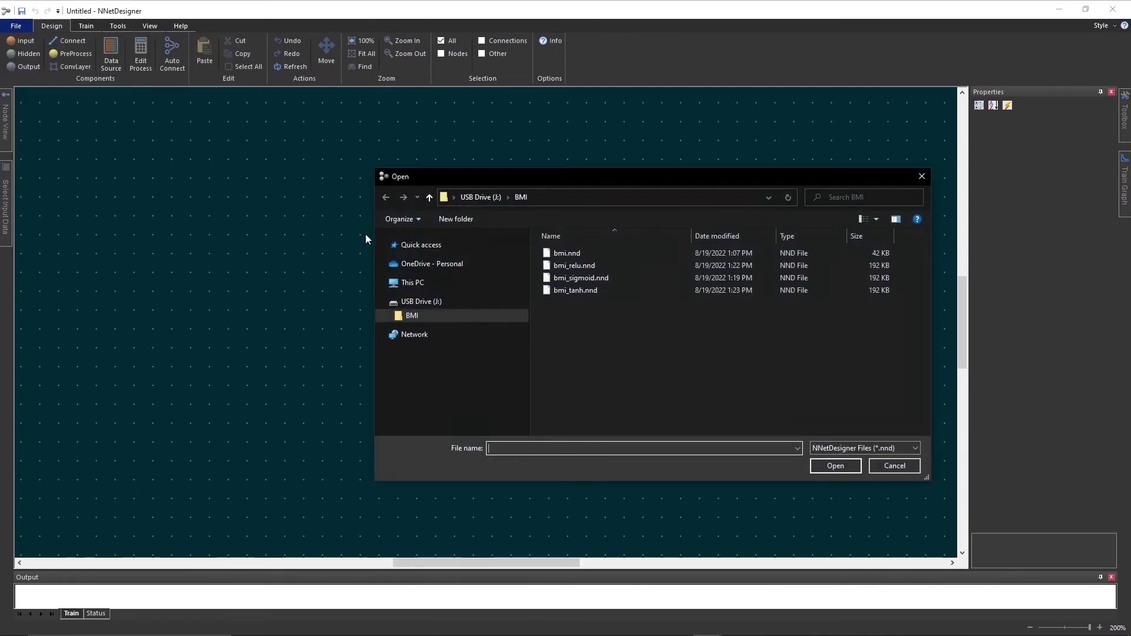
double_click(574, 284)
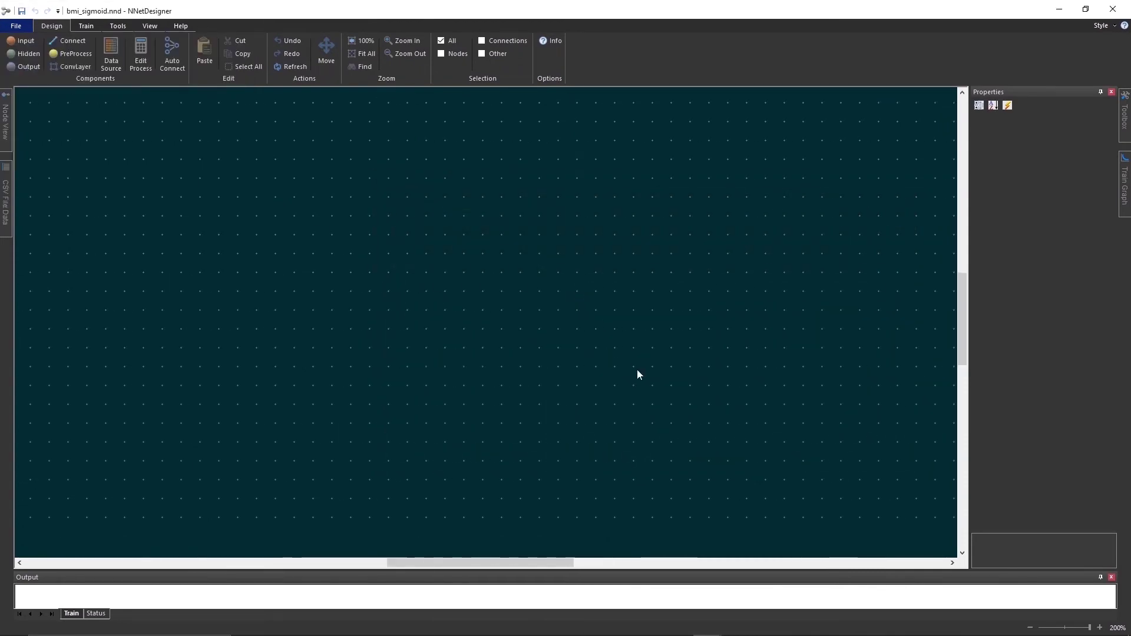
- Limit selection to nodes, keep the first four rows of hidden nodes as Sigmoid, and set the next four rows in both hidden layers to Relu
left_click(441, 54)
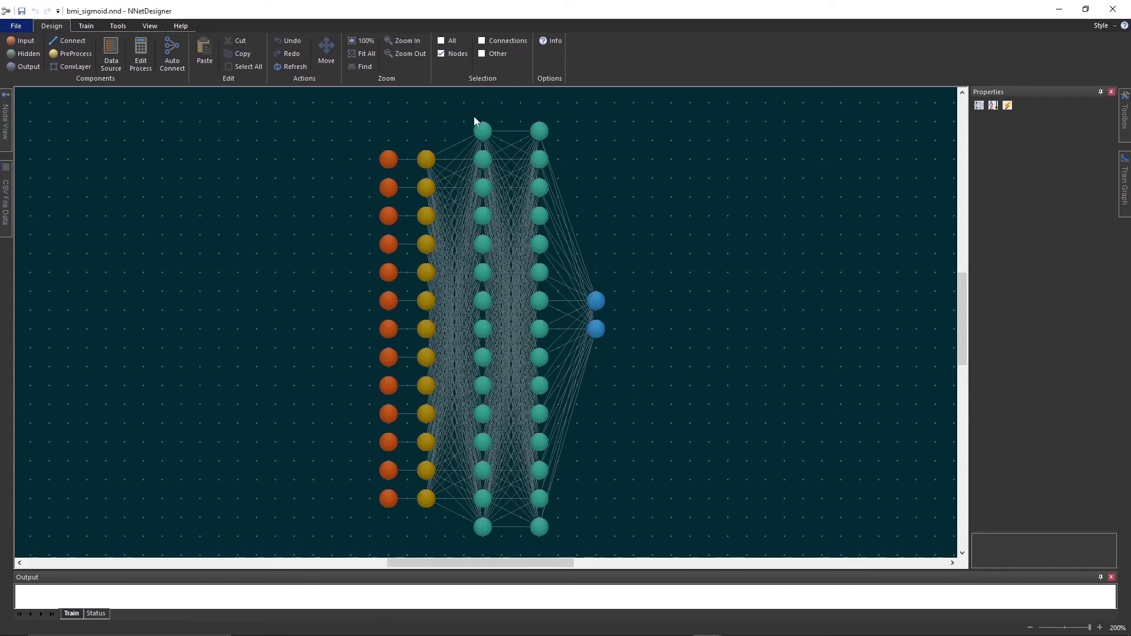
left_click_drag(468, 111, 551, 229)
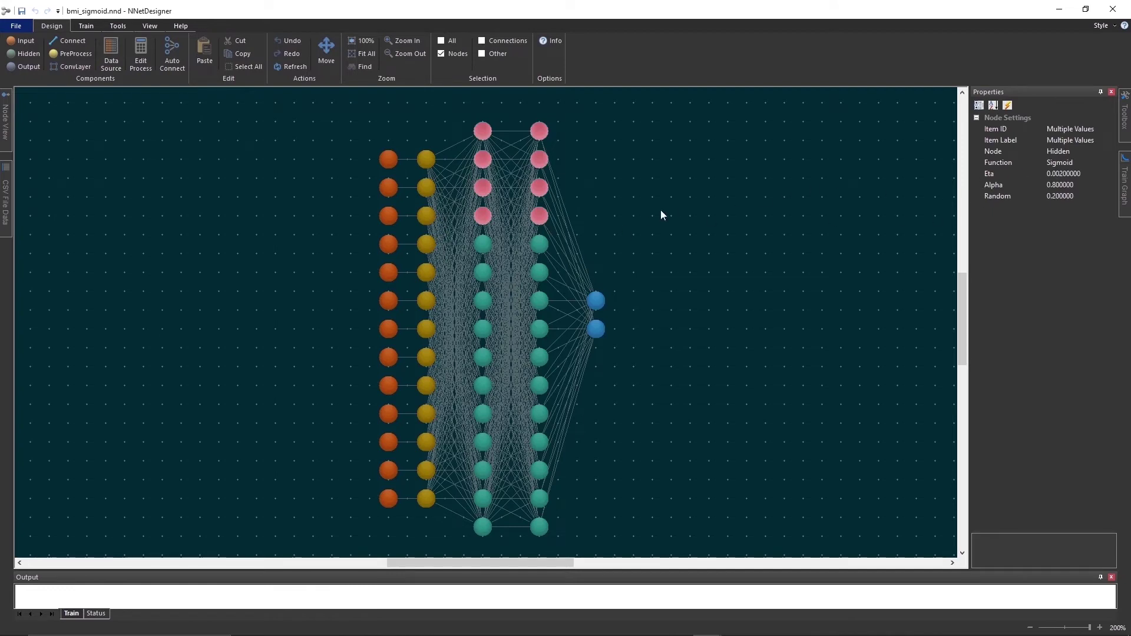
left_click_drag(473, 233, 556, 340)
left_click(1067, 163)
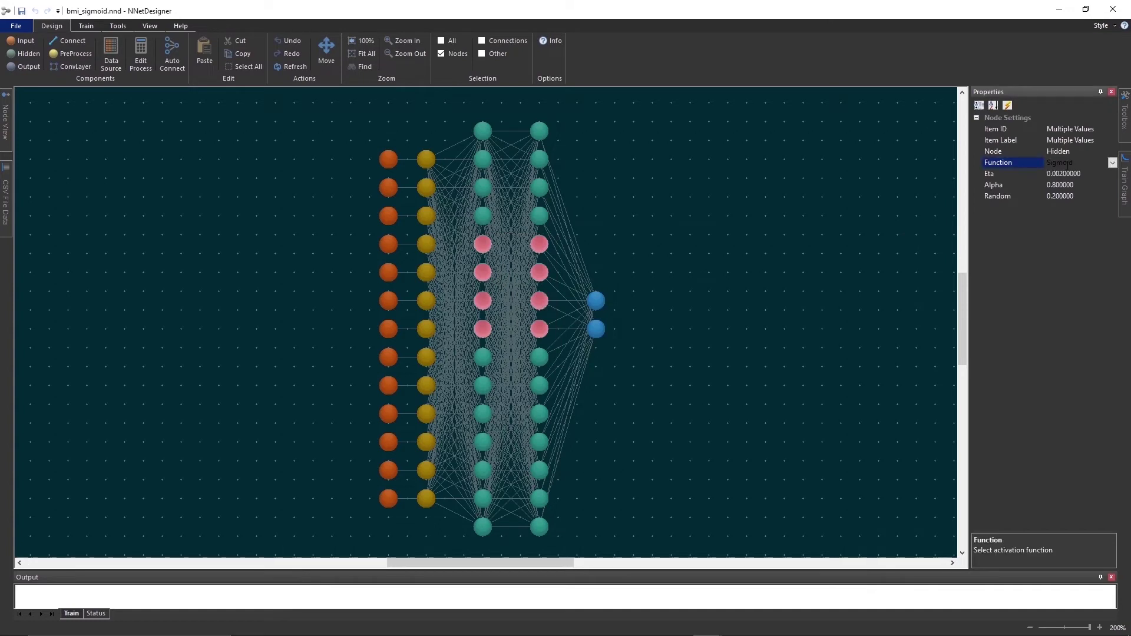
left_click(1112, 164)
left_click(1098, 186)
- Change the activation function of the ninth to twelfth hidden-node rows in both hidden layers to Tanh
left_click_drag(469, 346, 550, 455)
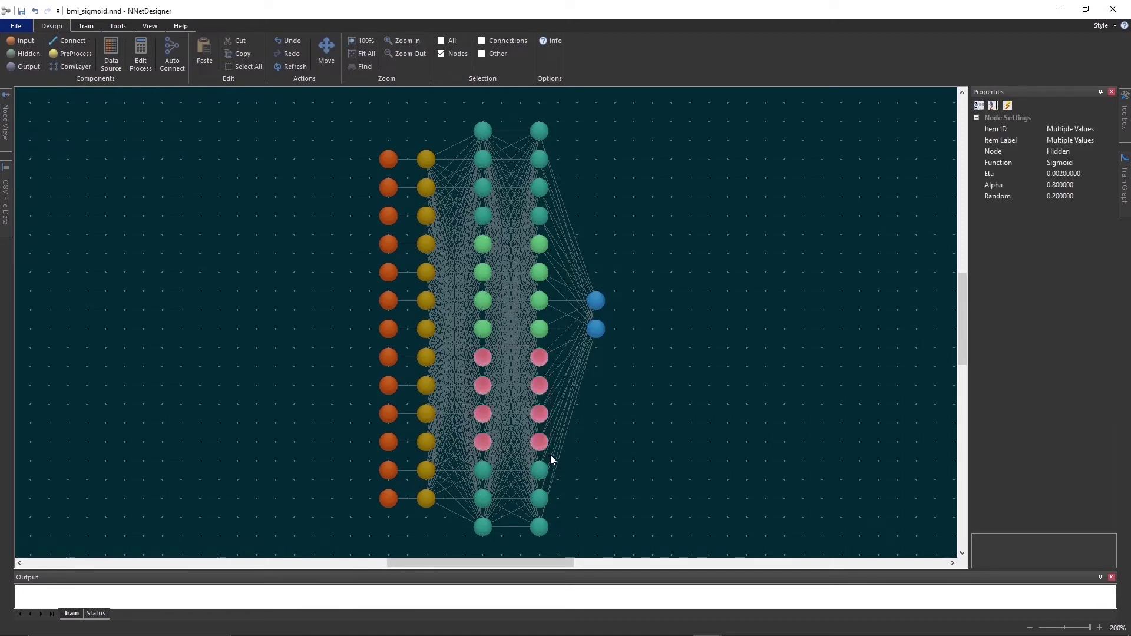
left_click(1070, 162)
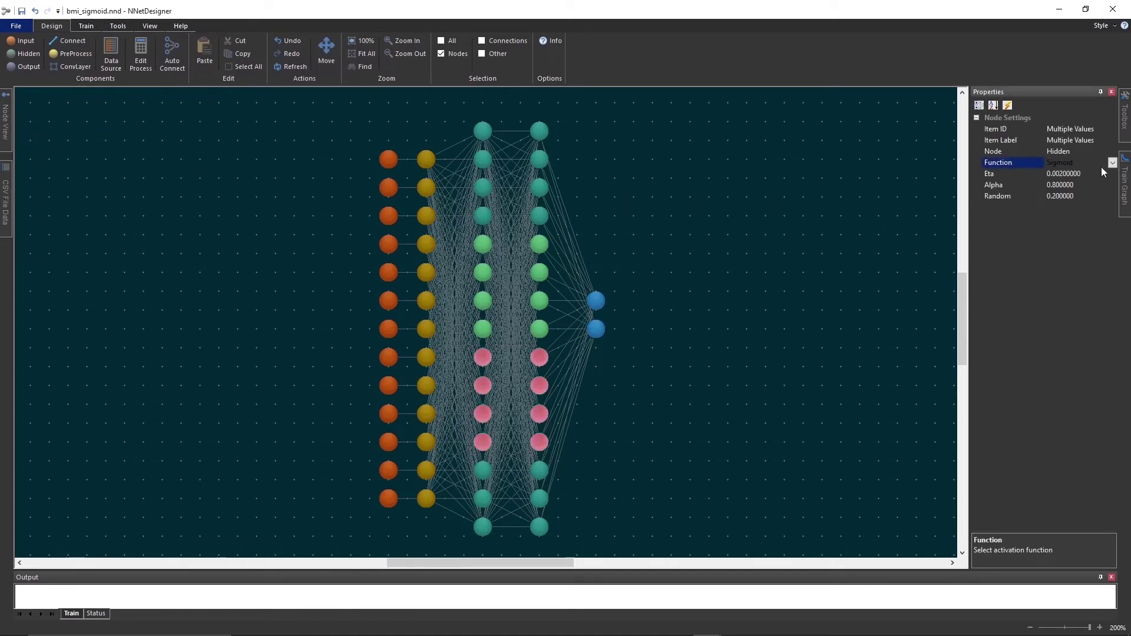
left_click(1112, 163)
left_click(1071, 192)
- Set the last three rows of nodes in both hidden layers to the Shockley function and clear the selection
left_click_drag(473, 459, 555, 541)
left_click(1068, 163)
left_click(1113, 165)
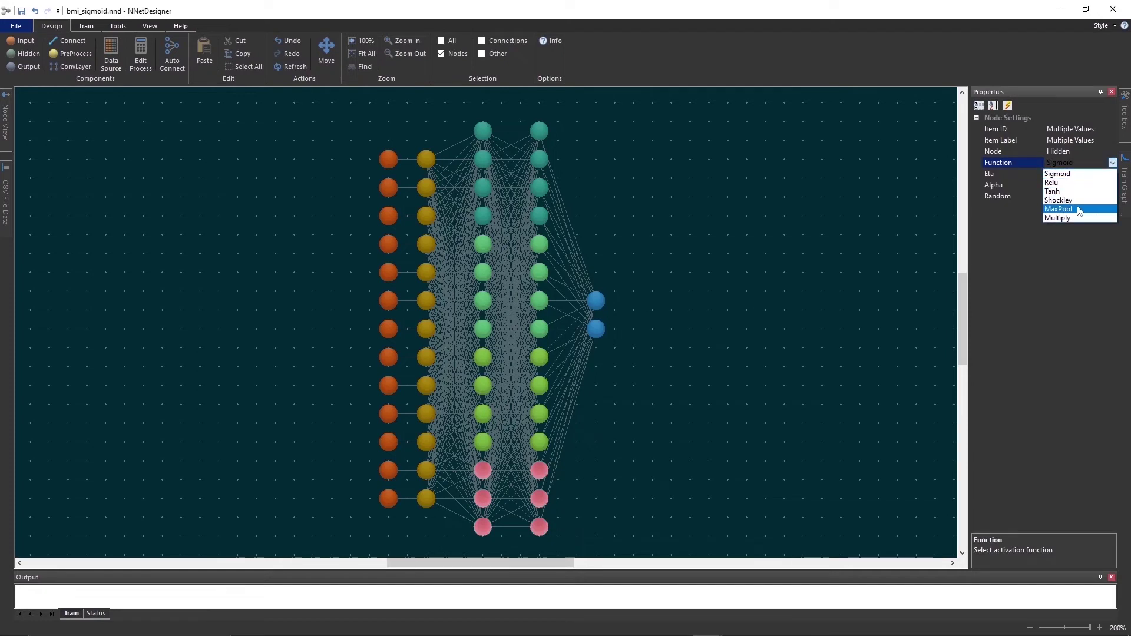
left_click(1074, 200)
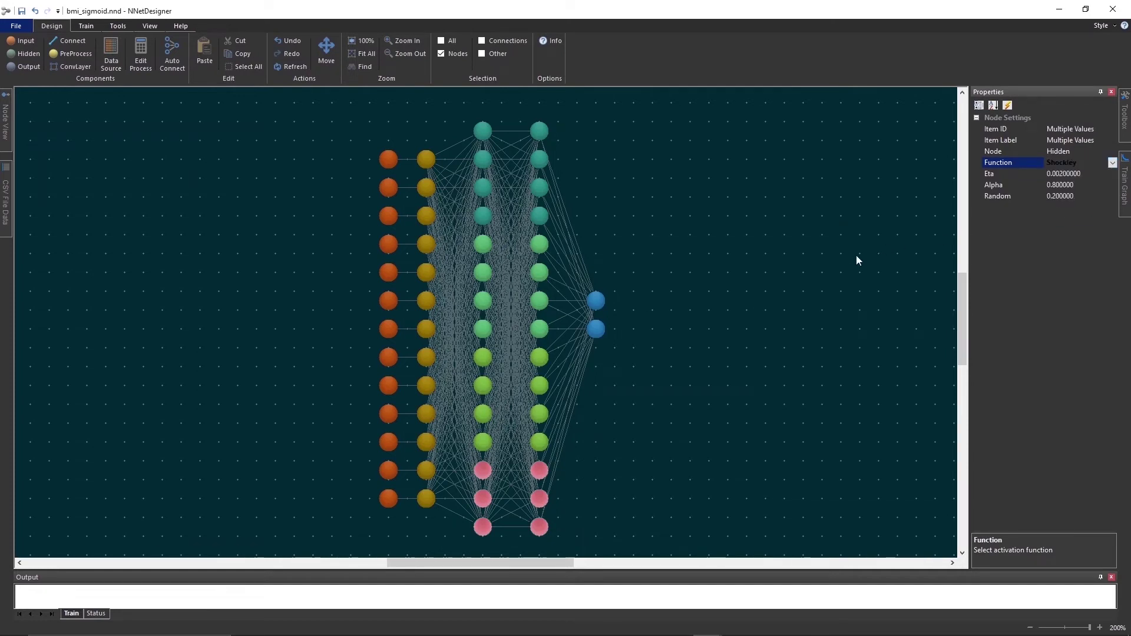
left_click(839, 268)
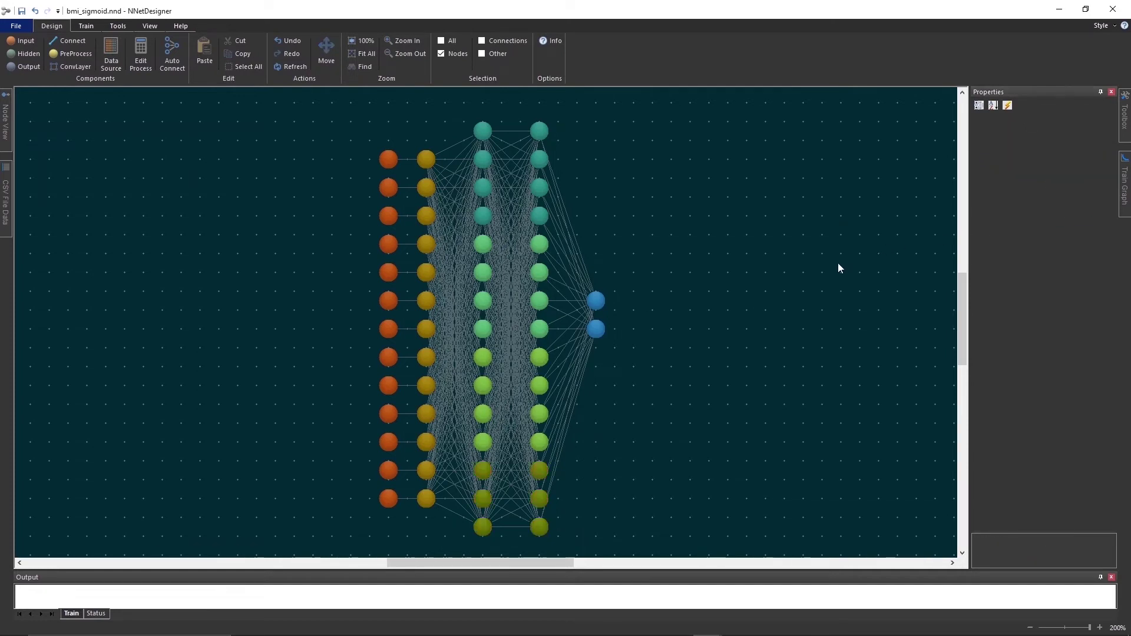
- Save this mixed-function network under the new name bmi_multi.nnd in the BMI folder
left_click(15, 26)
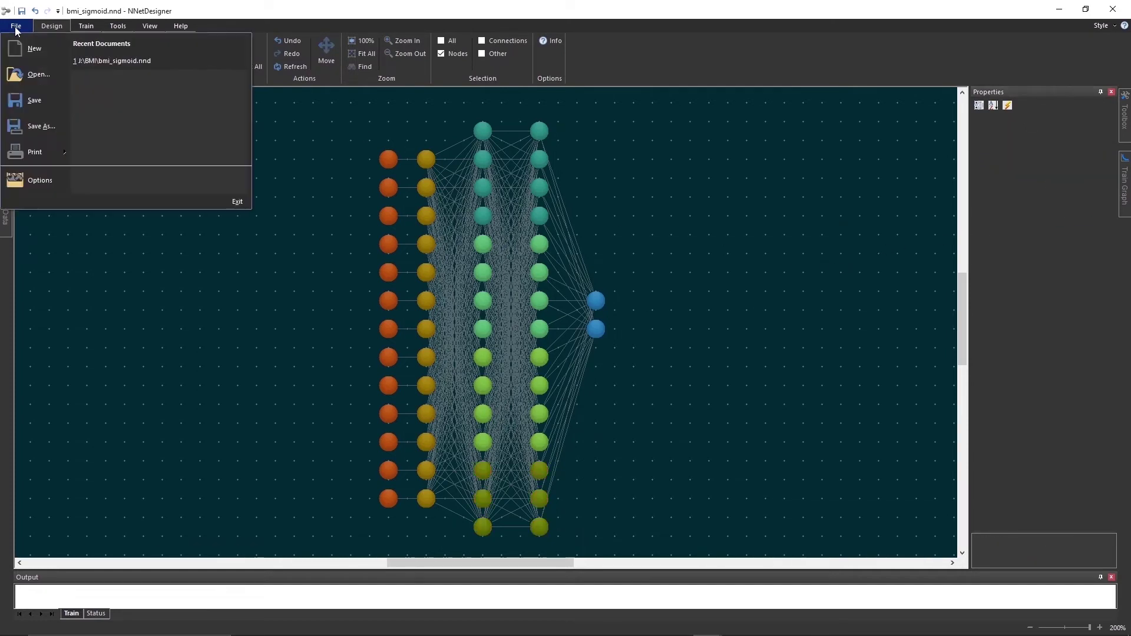
left_click(35, 134)
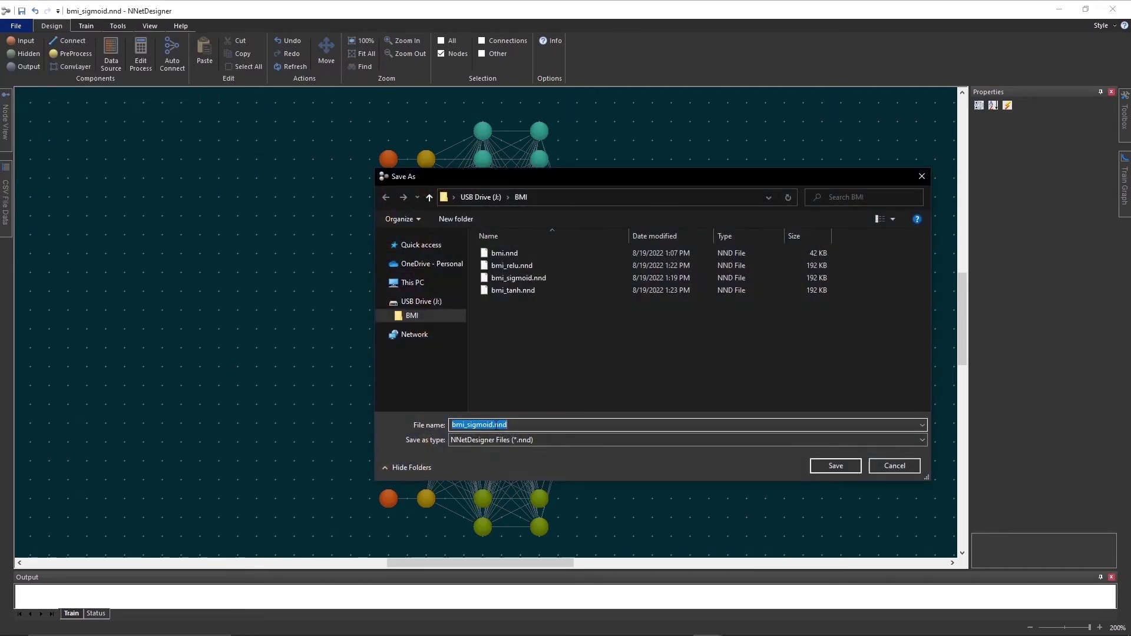
left_click(492, 425)
key("BackSpace")
key("BackSpace")
key("BackSpace")
key("BackSpace")
key("BackSpace")
key("BackSpace")
key("BackSpace")
type("multi")
key("Return")
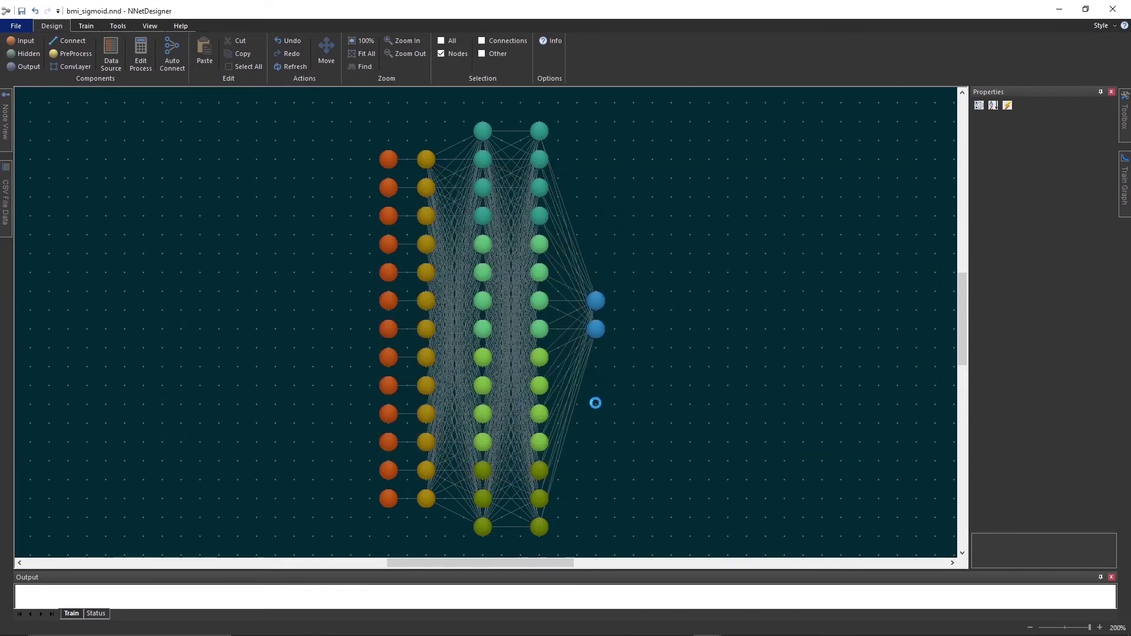
- Auto-hide the properties pane of bmi_multi.nnd, restore its tiled window, and fit the whole network in both the bmi_tanh and bmi_multi views
left_click(1101, 93)
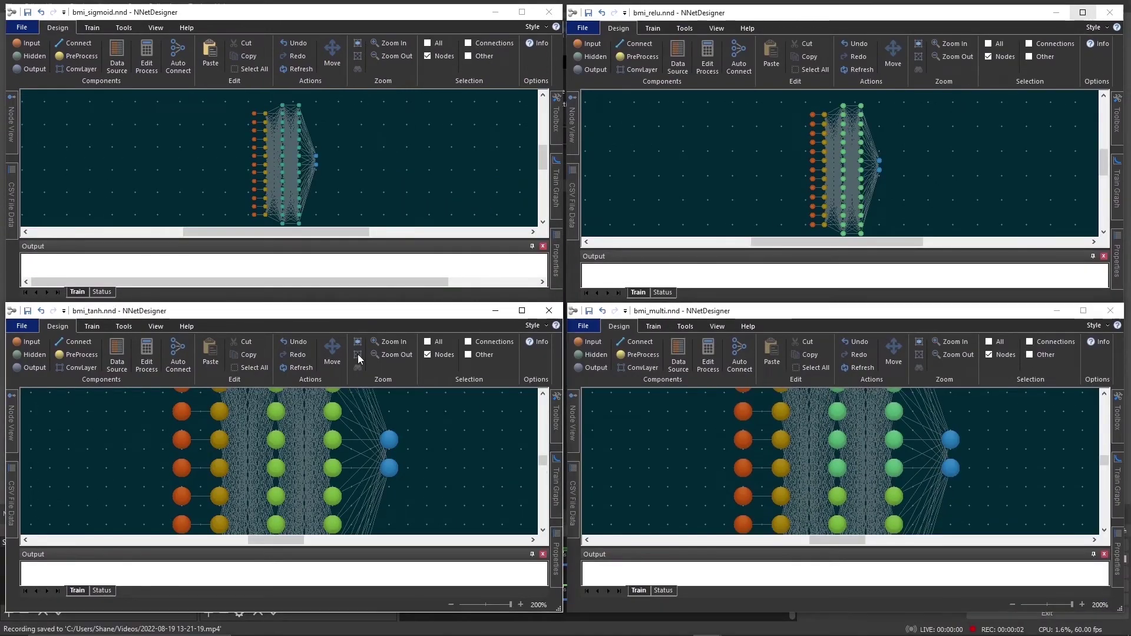
left_click(358, 354)
left_click(920, 355)
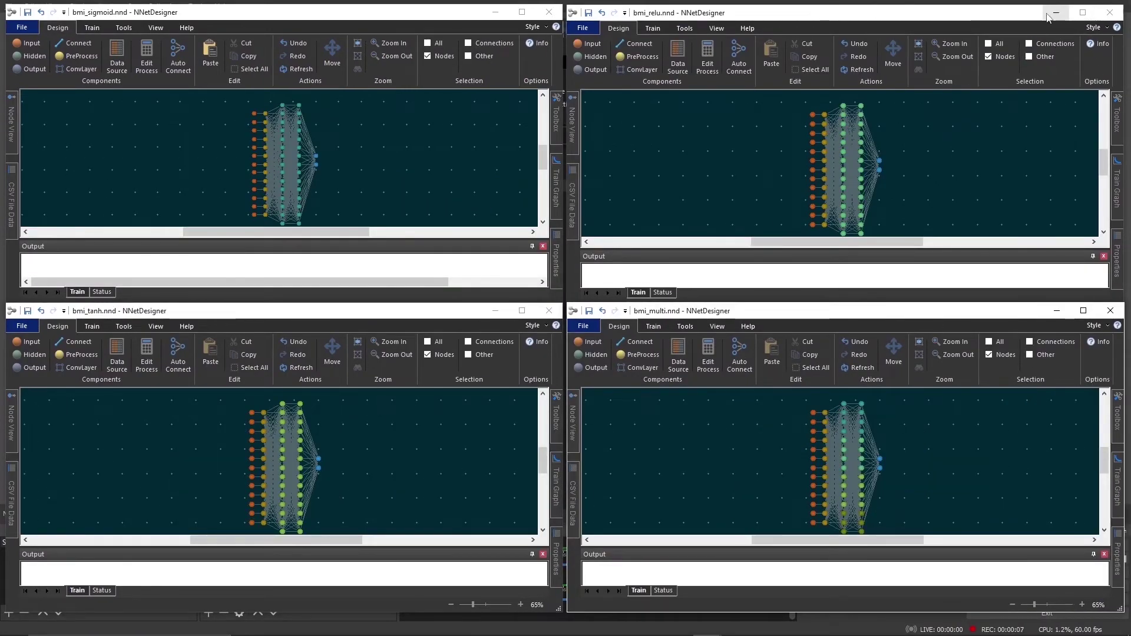
- Shrink the output pane of bmi_sigmoid slightly and pin its Train Graph beside the network at about half the window width
left_click(447, 268)
left_click_drag(430, 244, 430, 249)
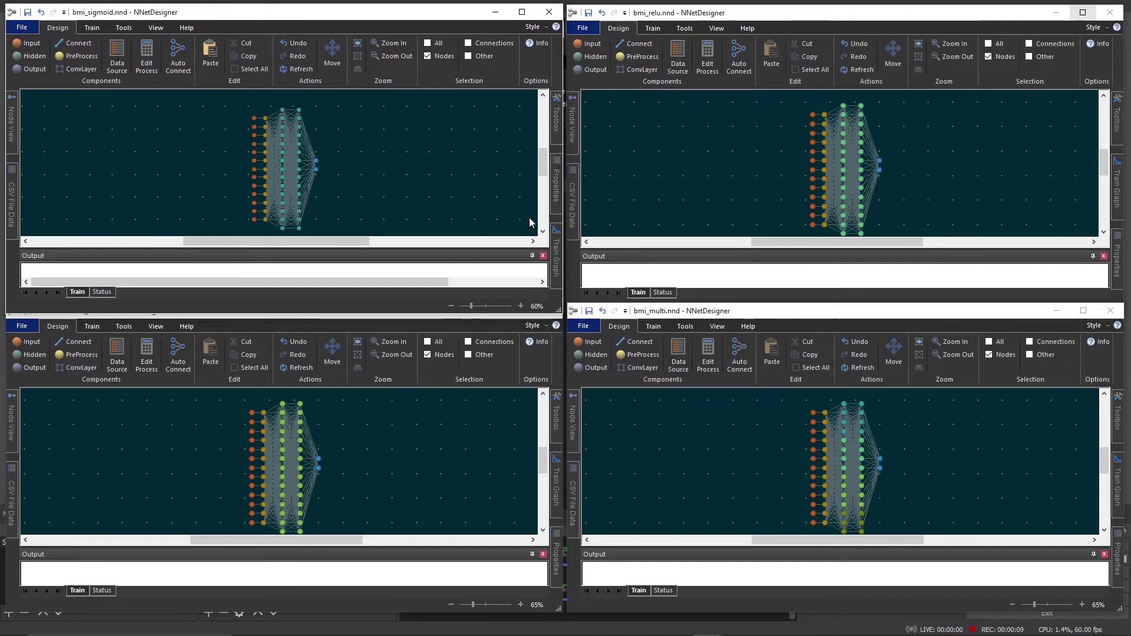
mouse_move(556, 254)
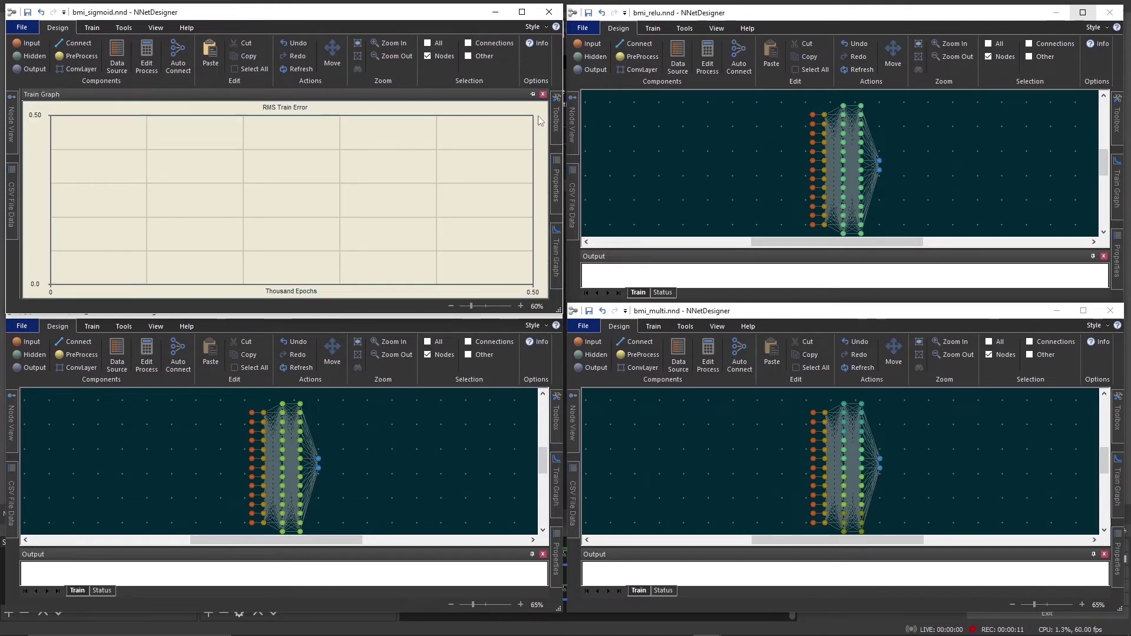
left_click(533, 94)
left_click_drag(24, 170, 282, 167)
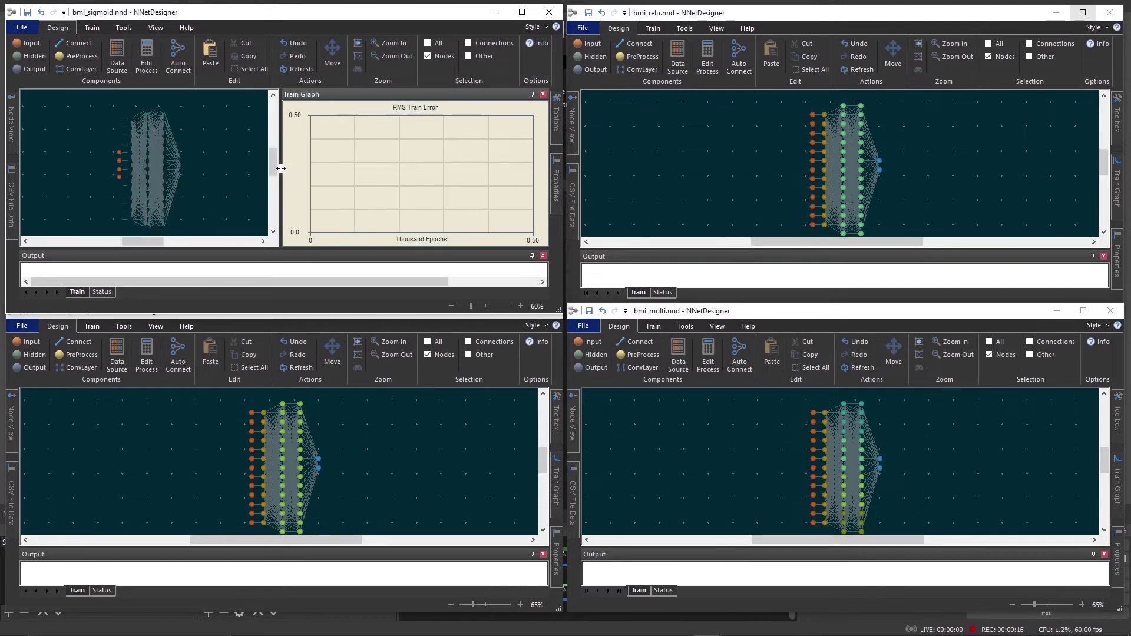
- Pin the Train Graph in the bmi_relu, bmi_tanh and bmi_multi windows and narrow the bmi_sigmoid graph to match their width
mouse_move(1116, 177)
left_click(1094, 95)
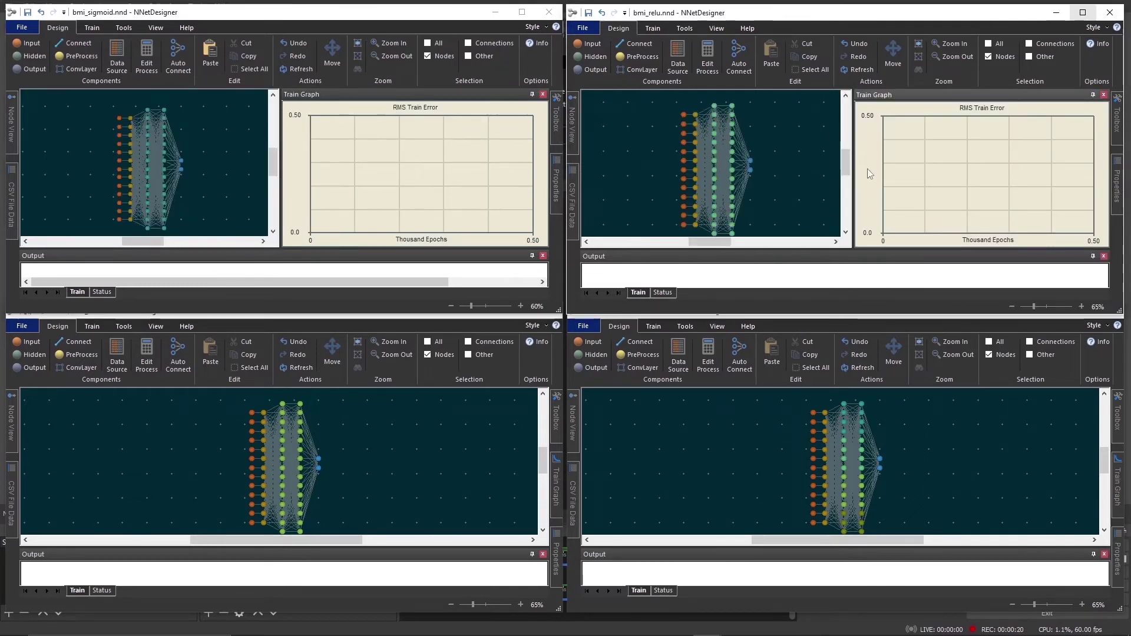
left_click(556, 483)
left_click(532, 393)
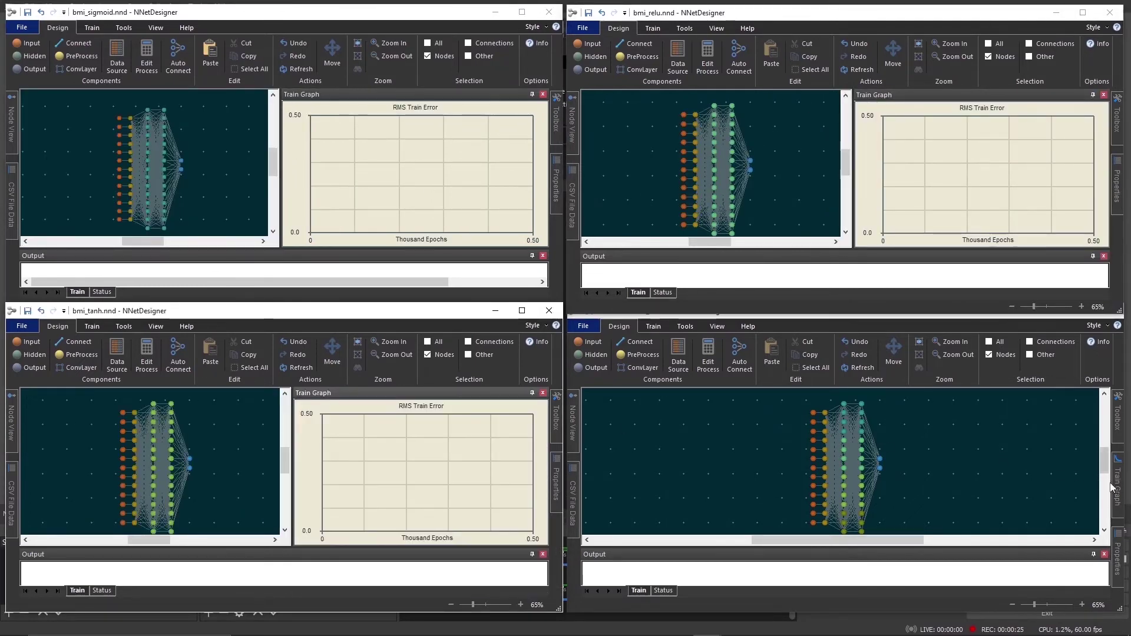
mouse_move(1118, 483)
left_click(1094, 393)
left_click_drag(281, 157, 292, 156)
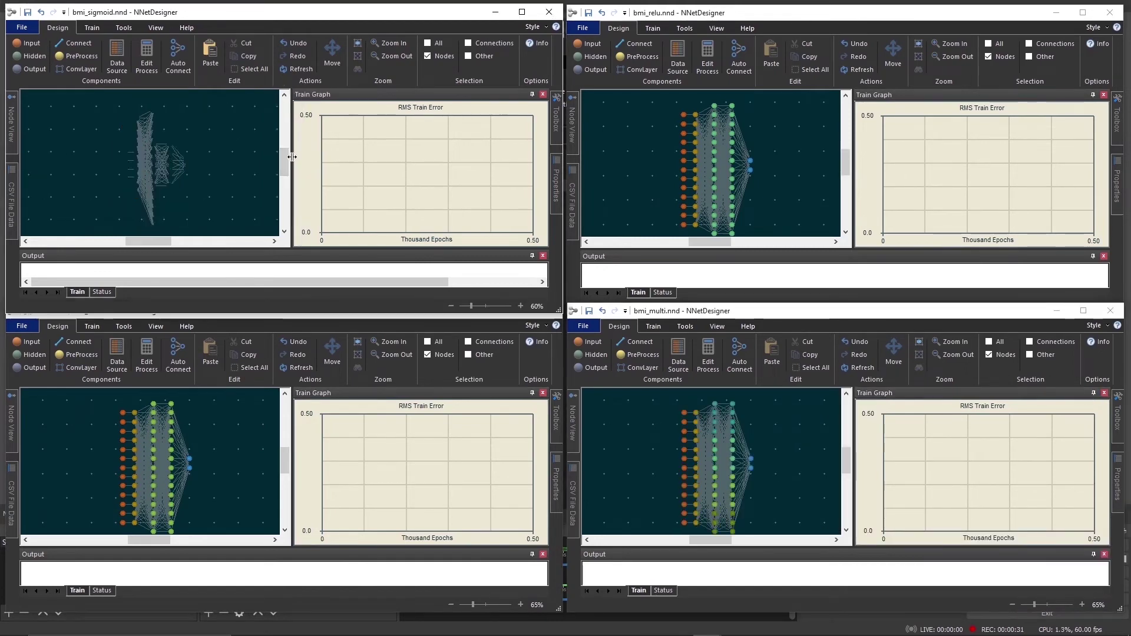
- Start training the bmi_sigmoid and bmi_relu networks, each with randomized initial weights
left_click(92, 28)
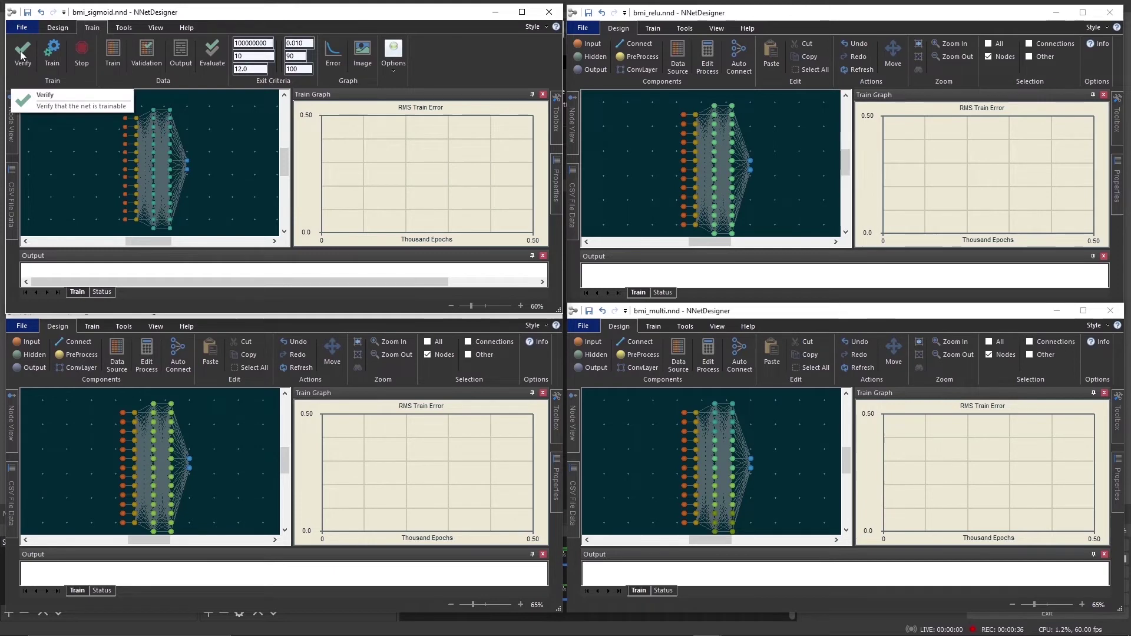
left_click(53, 51)
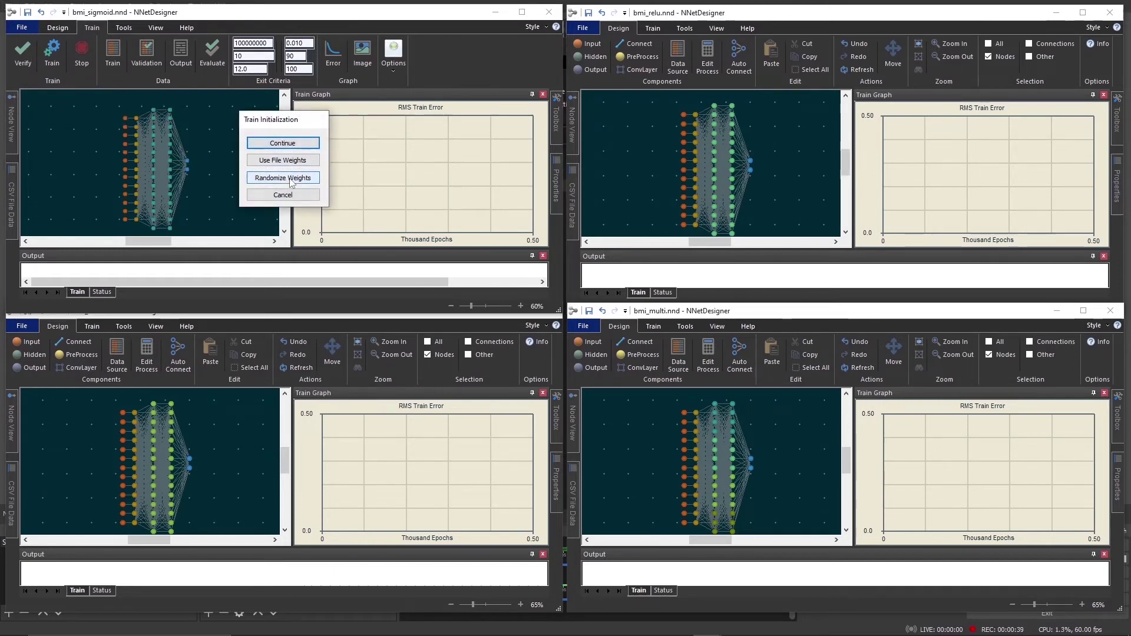
left_click(292, 182)
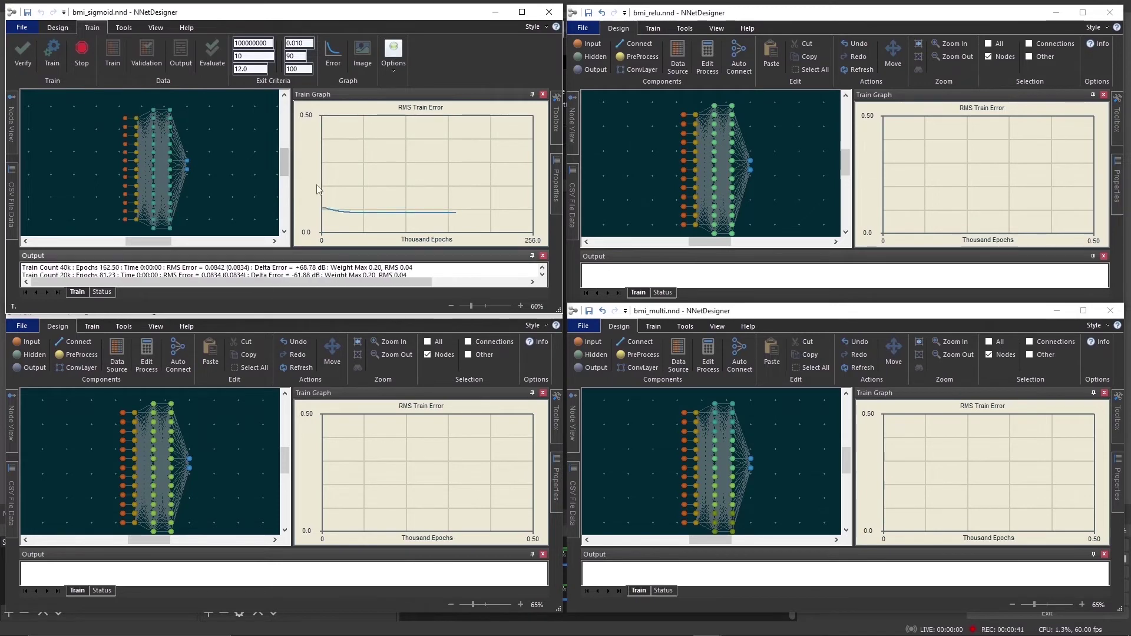
left_click(653, 29)
left_click(614, 51)
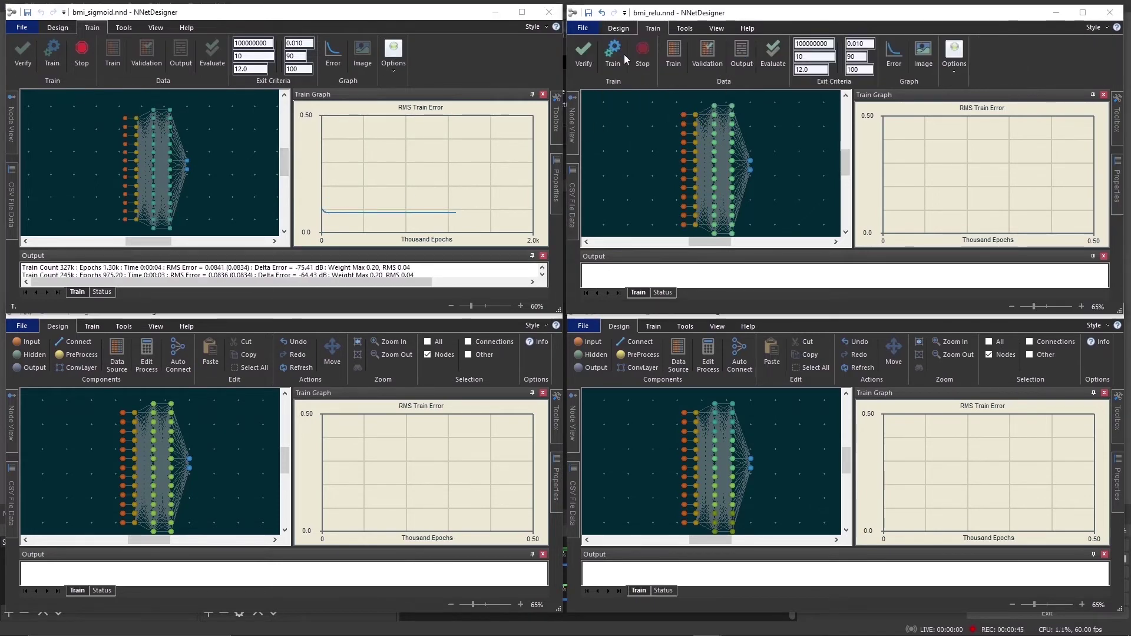
left_click(850, 171)
- Start training the bmi_tanh and bmi_multi networks, each with randomized initial weights
left_click(92, 326)
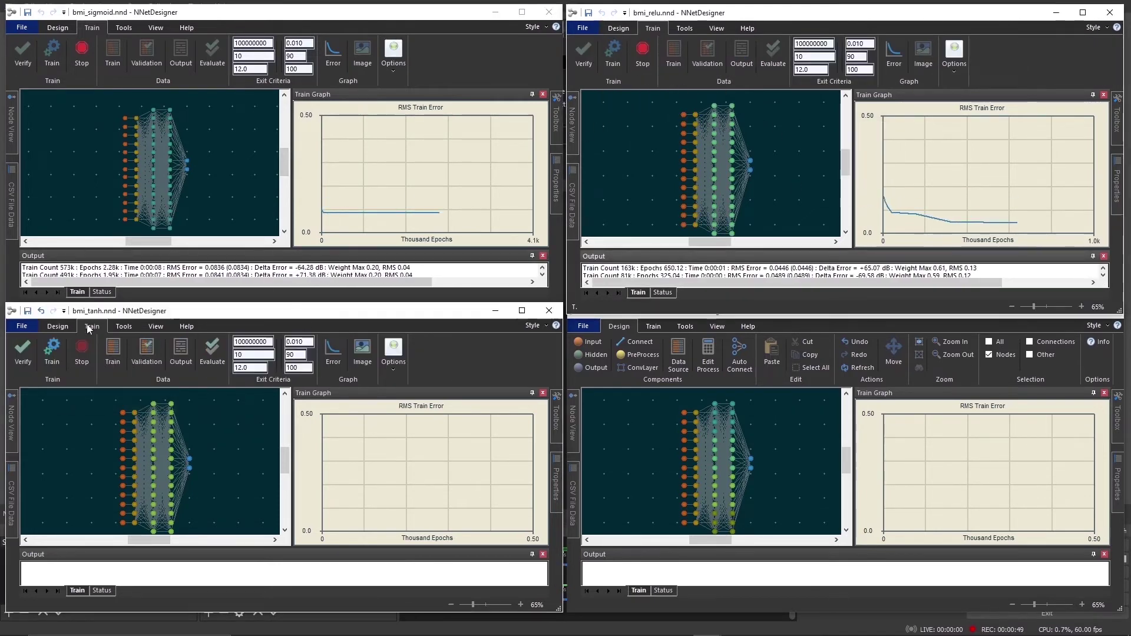
left_click(52, 354)
left_click(282, 468)
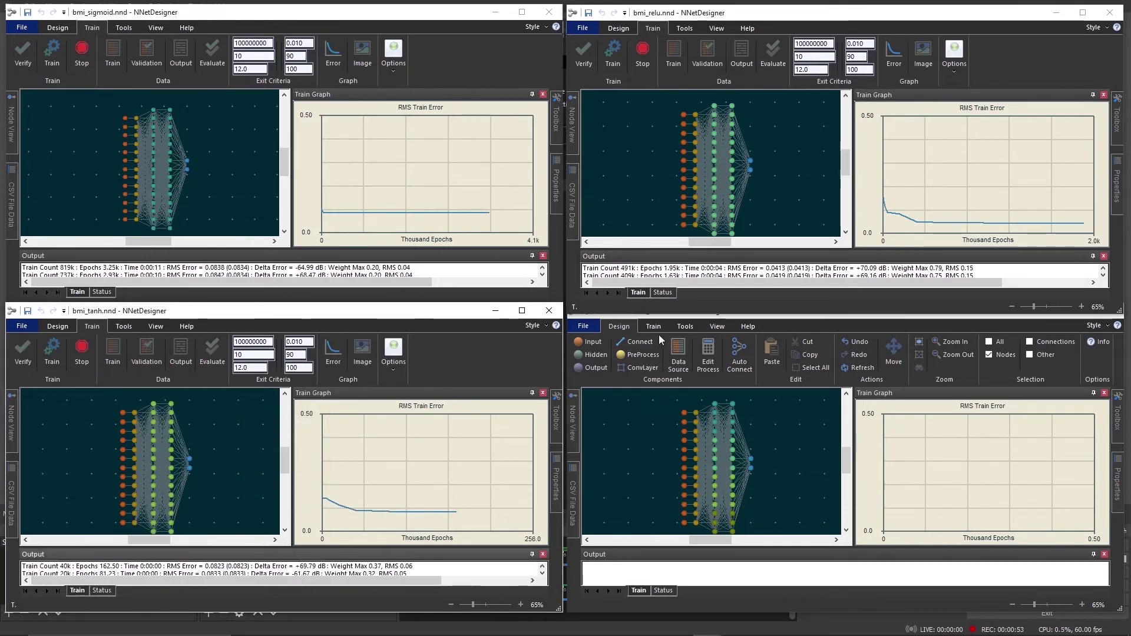
left_click(653, 326)
left_click(613, 354)
left_click(823, 469)
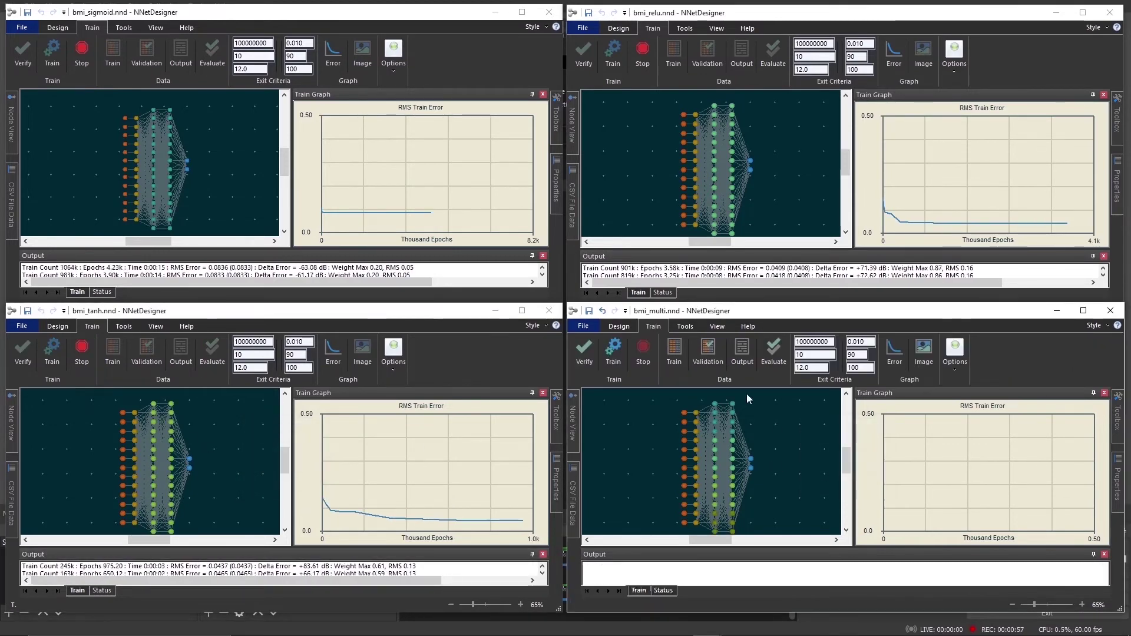
- Set the Y-axis maximum of the bmi_sigmoid training error graph to 0.1
right_click(398, 172)
left_click(420, 179)
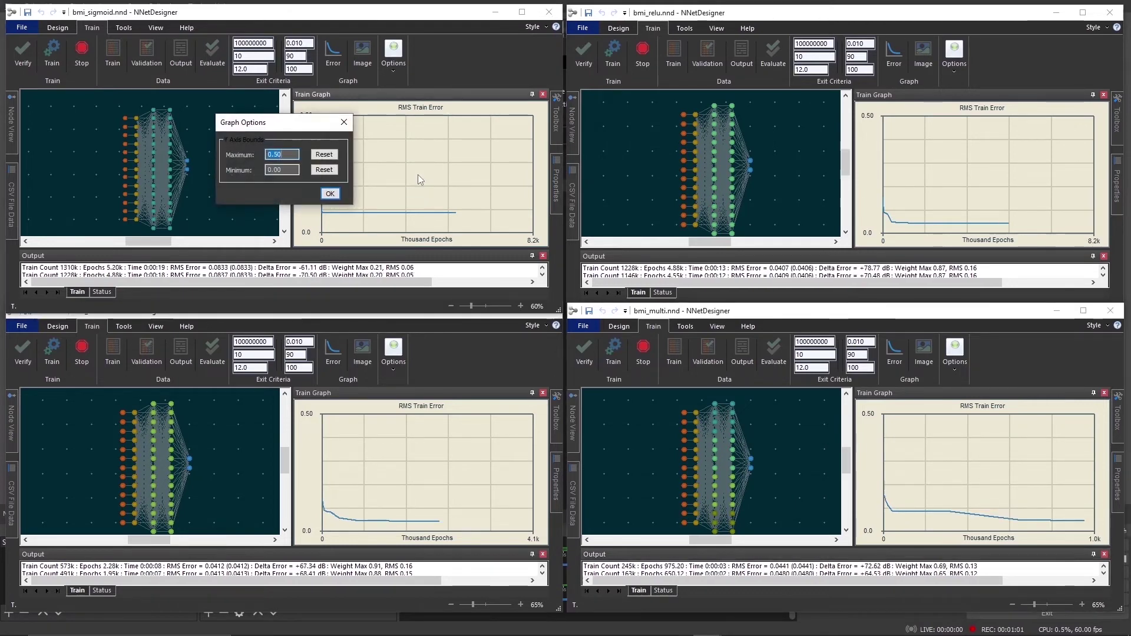
type(".0")
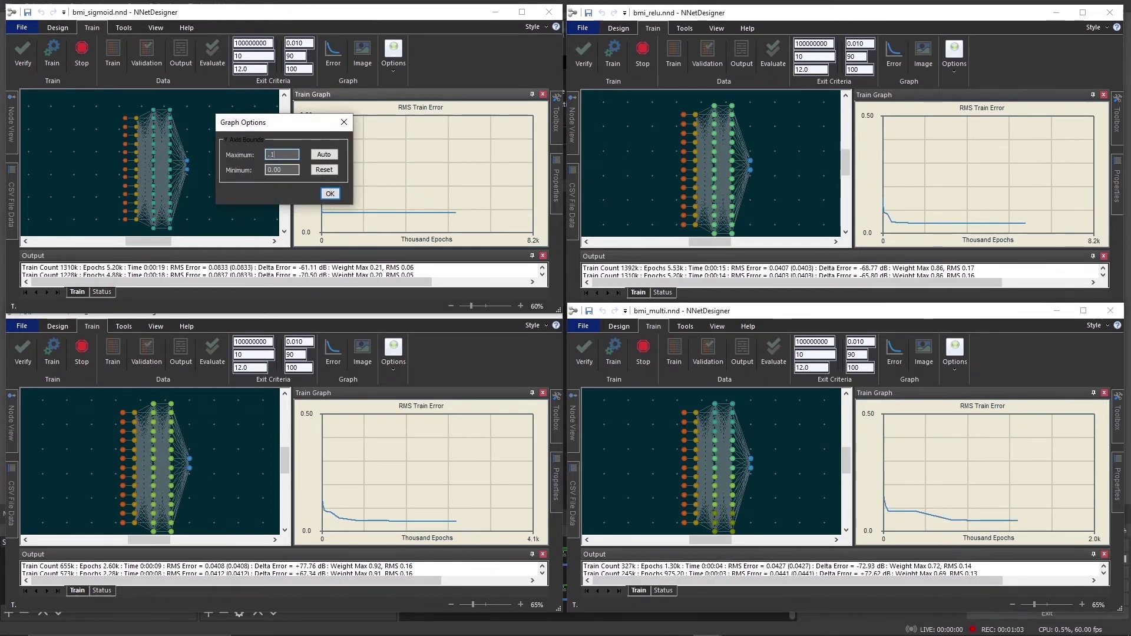
type("1")
key("Return")
- Set the Y-axis maximum of the bmi_relu and bmi_tanh training error graphs to 0.1
right_click(970, 187)
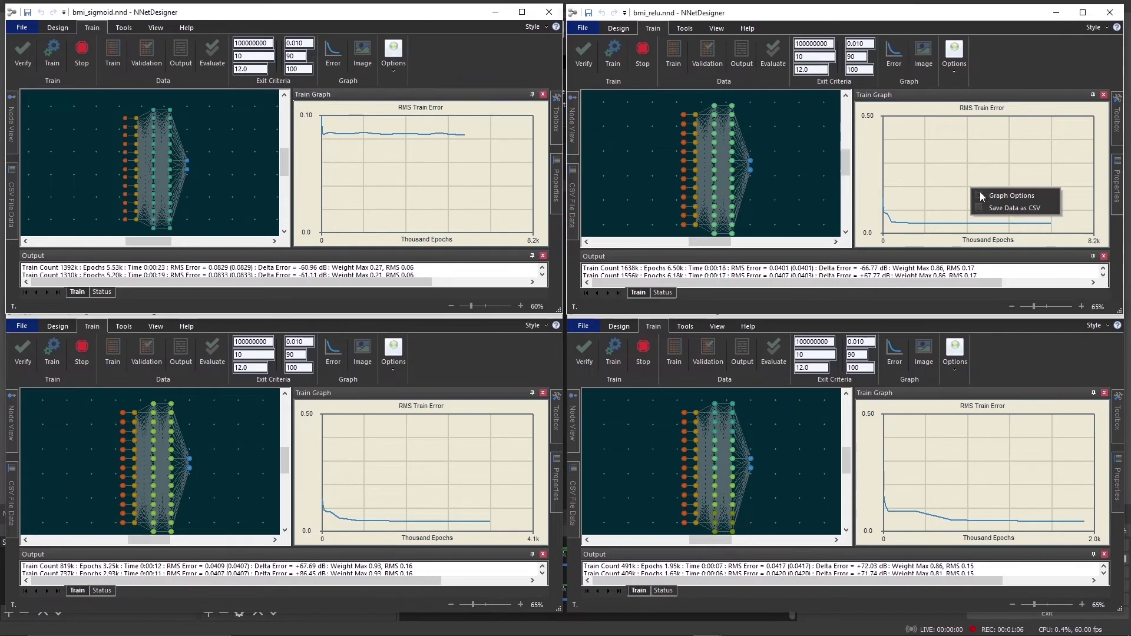
left_click(993, 195)
type(".1")
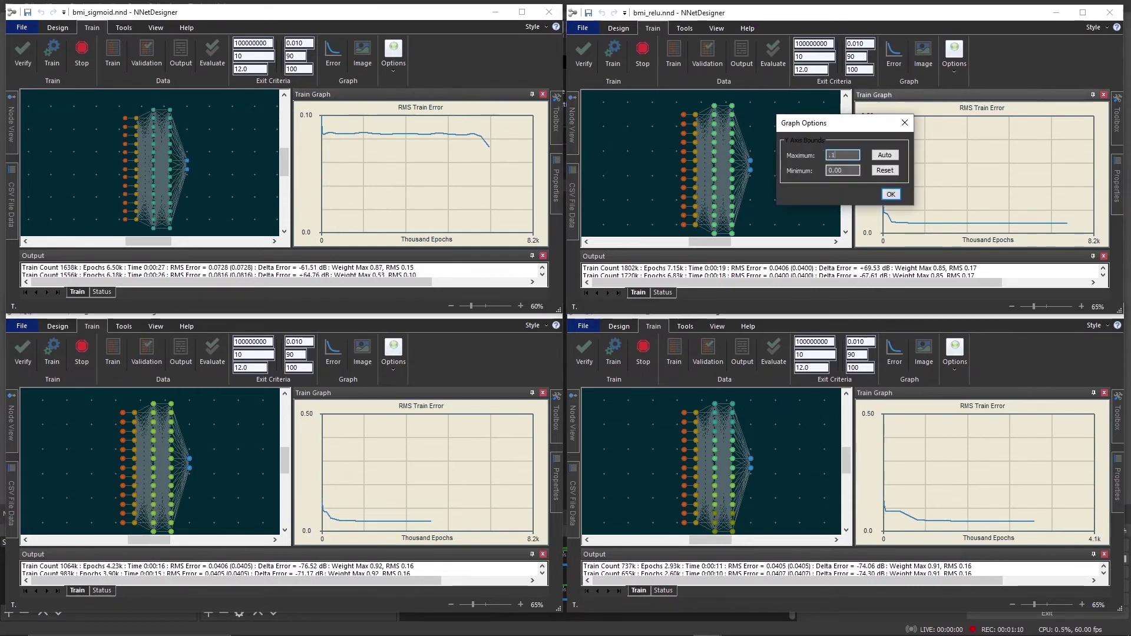
key("Return")
right_click(385, 479)
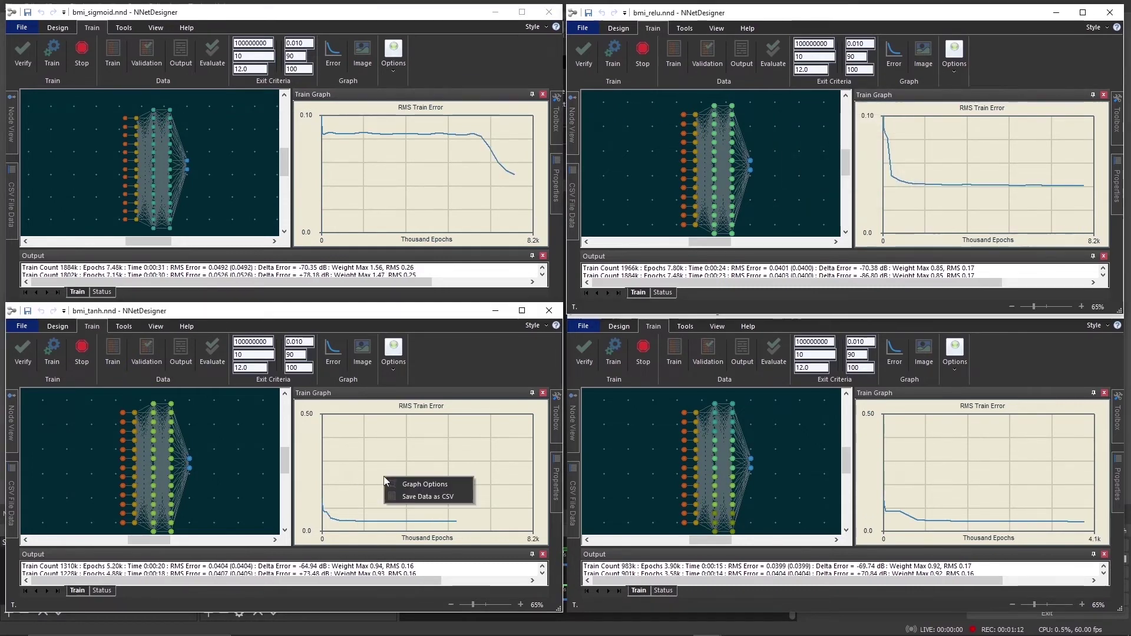
left_click(422, 486)
type(".1")
key("Return")
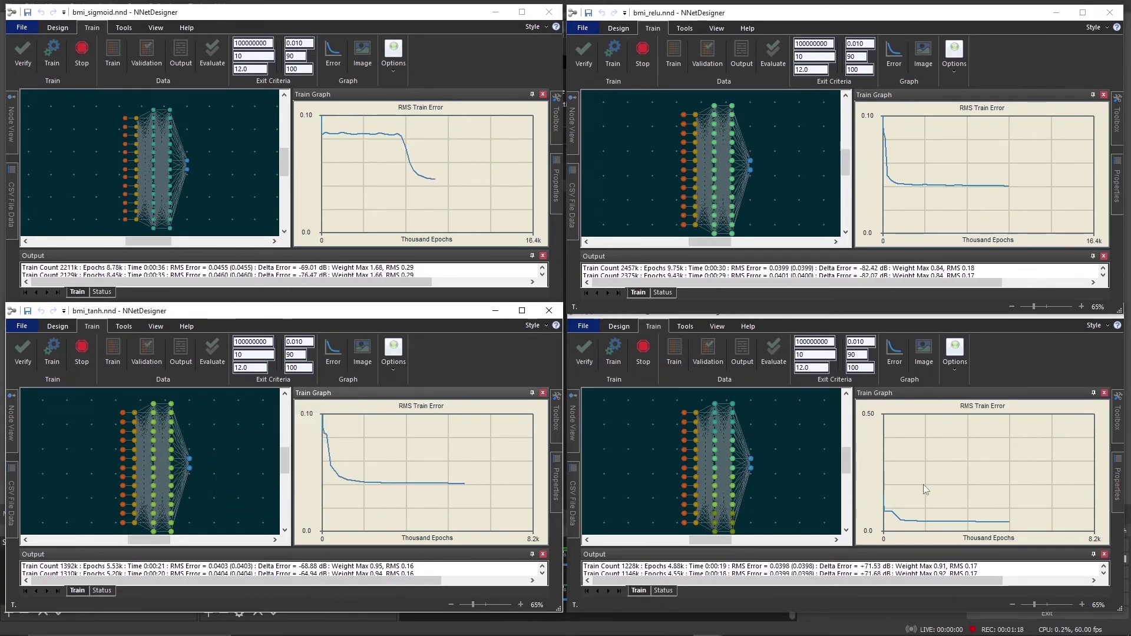
- Set the Y-axis maximum of the bmi_multi training error graph to 0.1
right_click(926, 488)
left_click(964, 493)
type(".1")
key("Return")
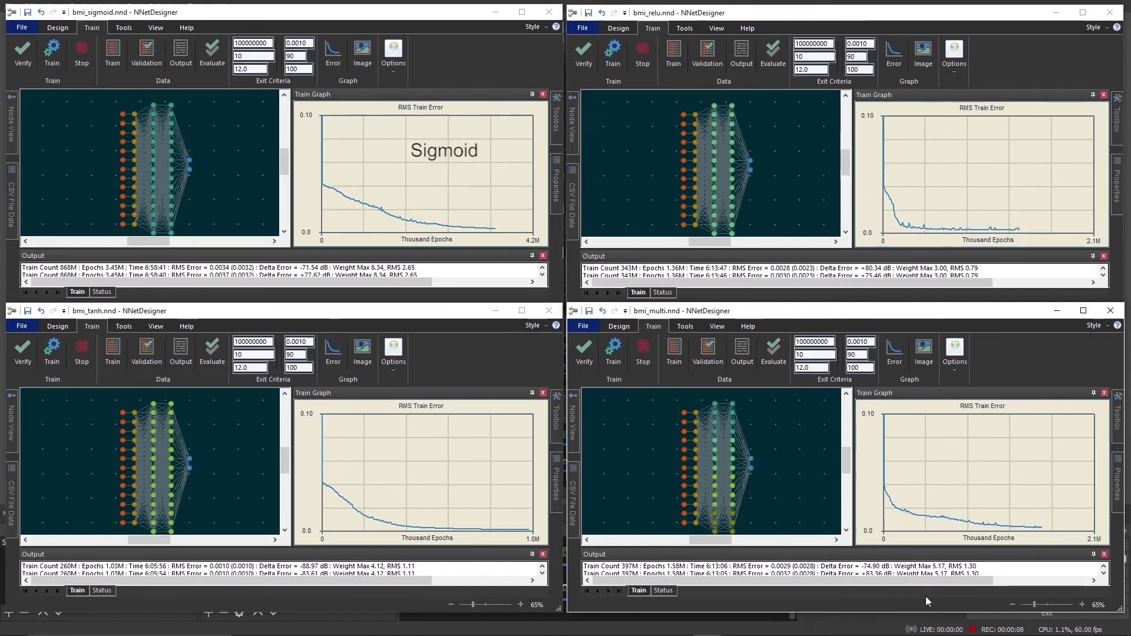
- Examine the latest training output line of the bmi_sigmoid, bmi_relu, bmi_tanh and bmi_multi networks, highlighting each one
left_click(207, 268)
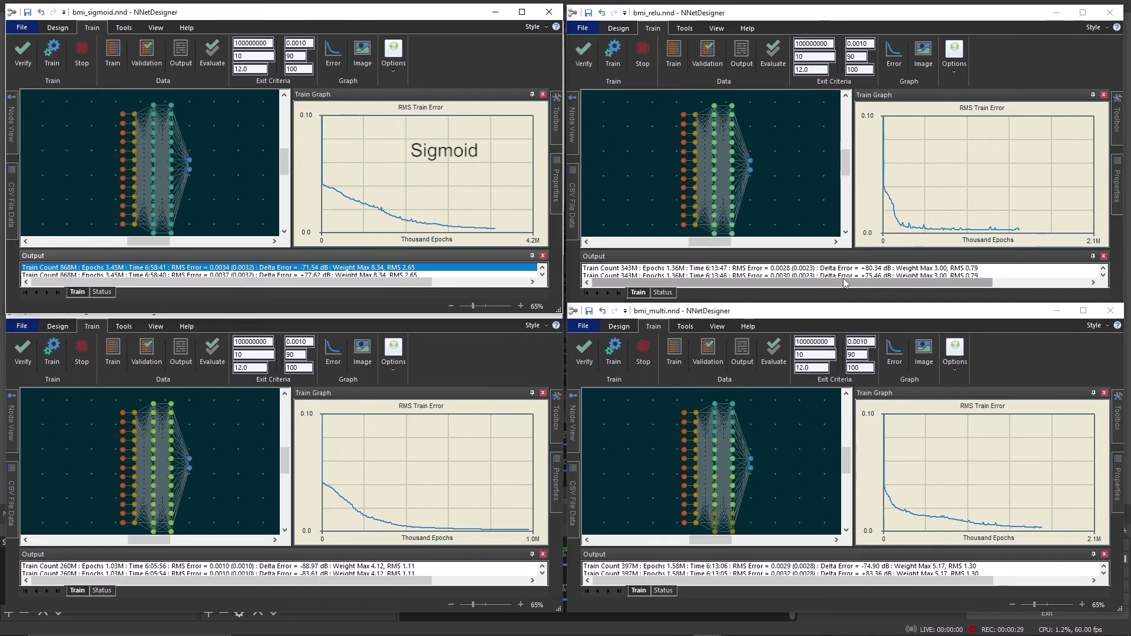
left_click(827, 270)
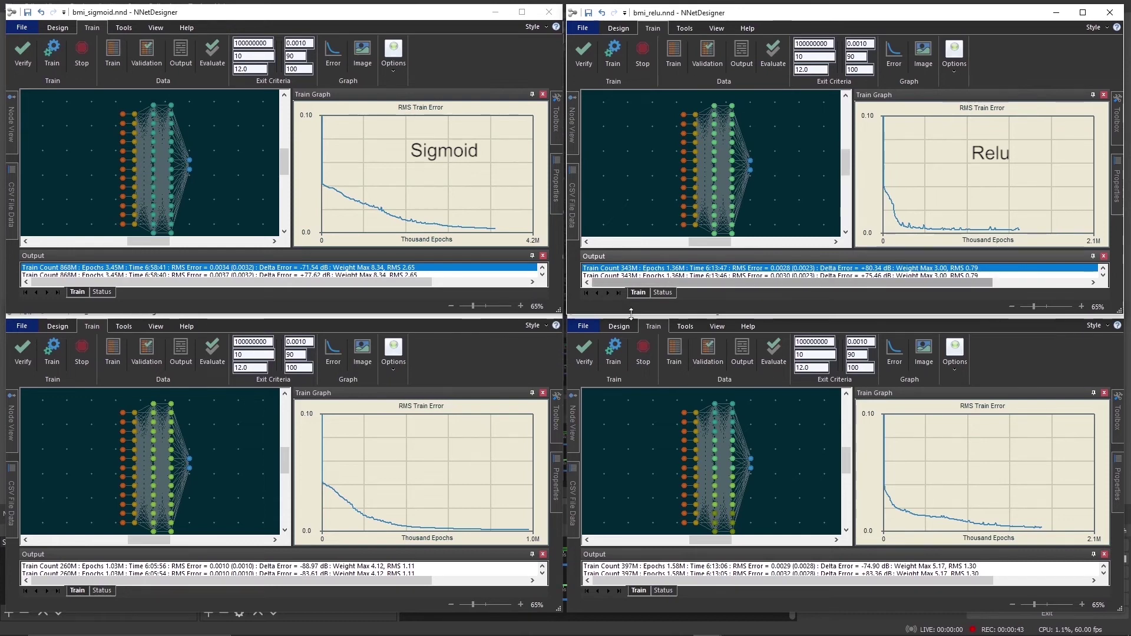
left_click(136, 565)
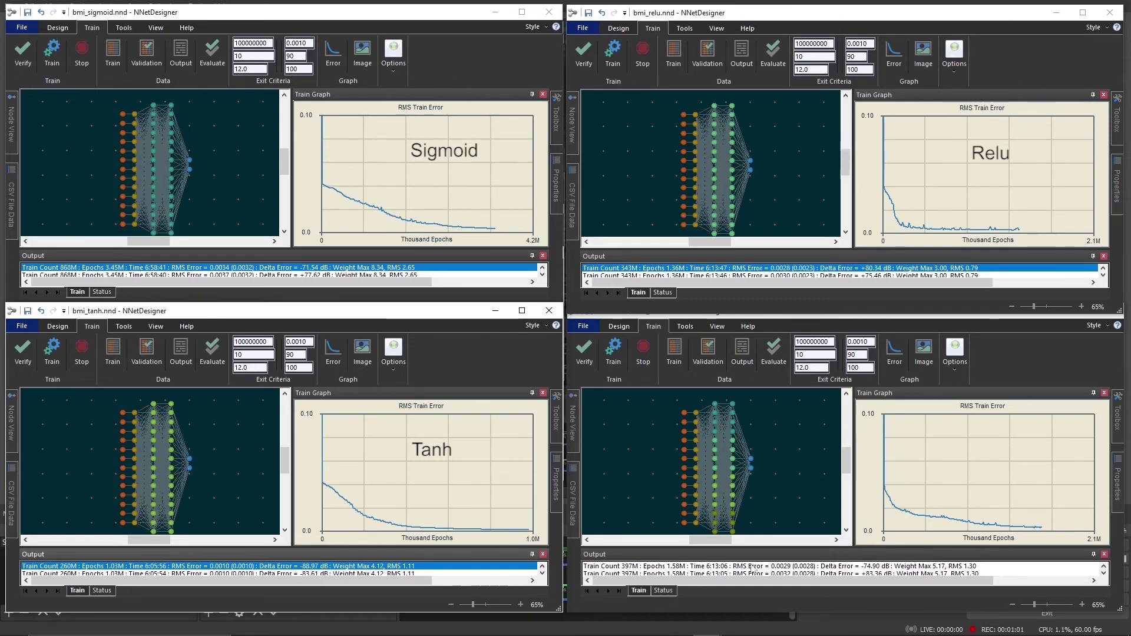
left_click(770, 567)
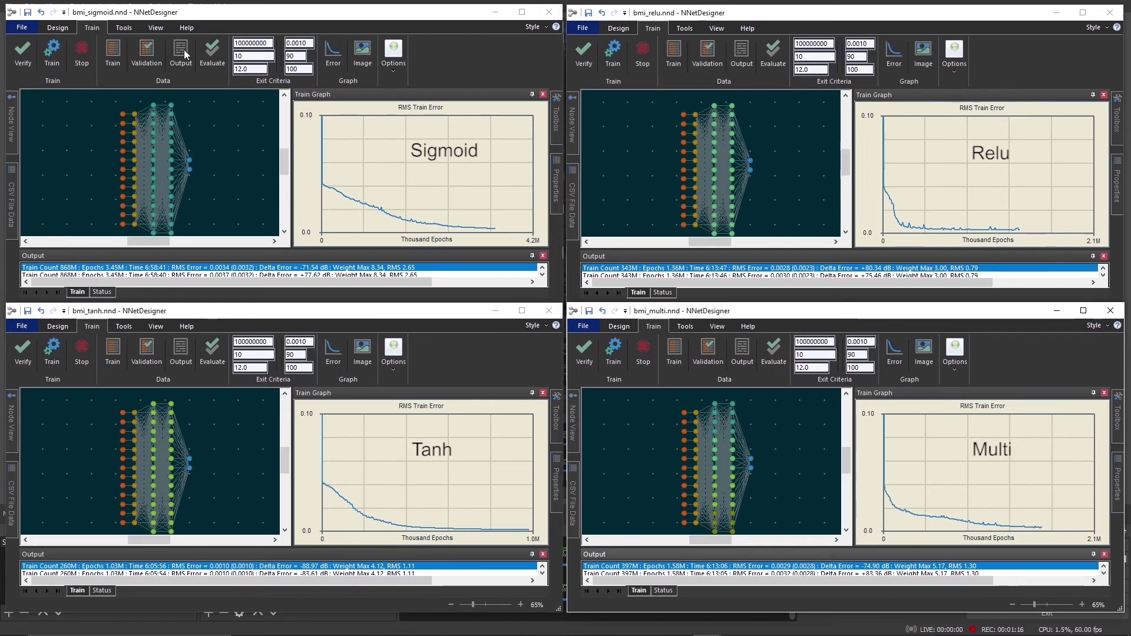
- Open the bmi_sigmoid network's output table and compare the actual and predicted body fat values in its first four rows
left_click(186, 53)
left_click(193, 83)
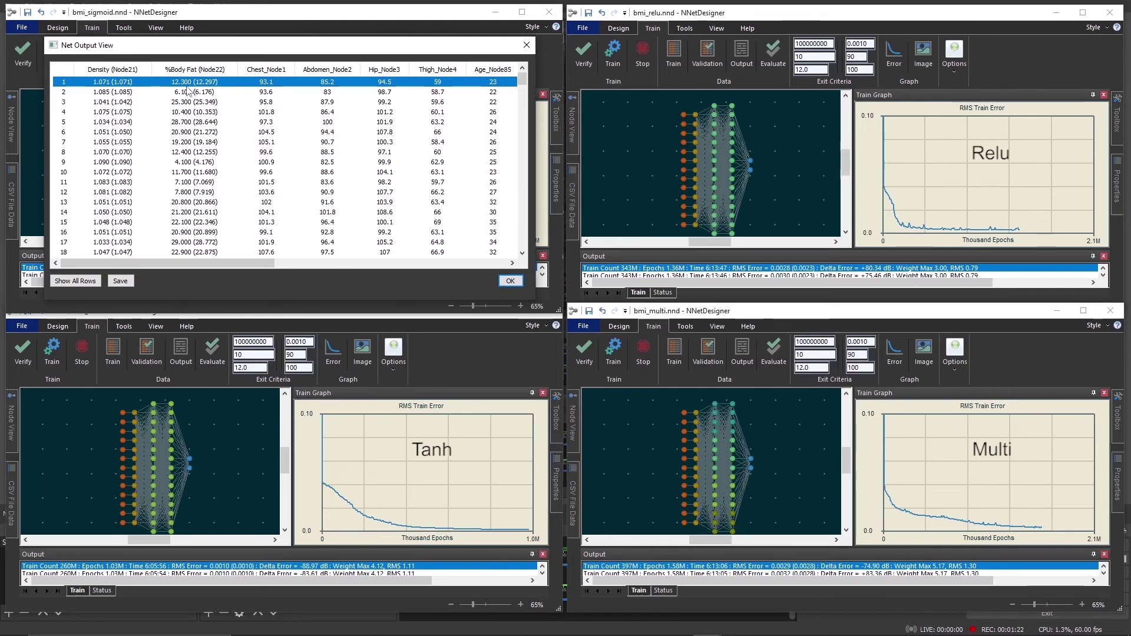
left_click(204, 95)
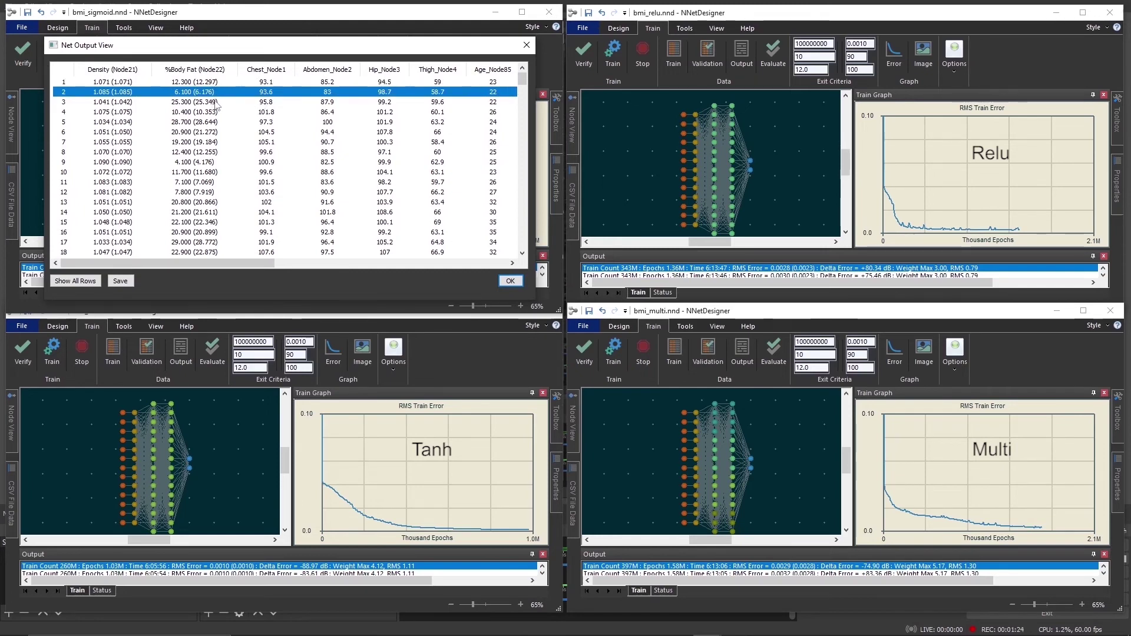
key("Down")
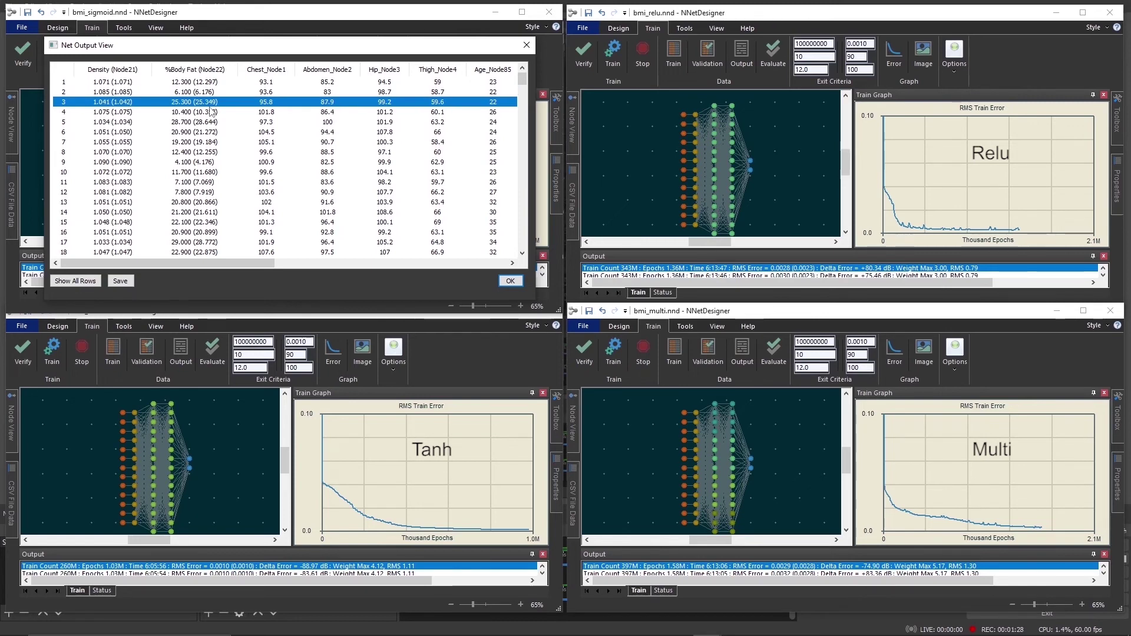
key("Down")
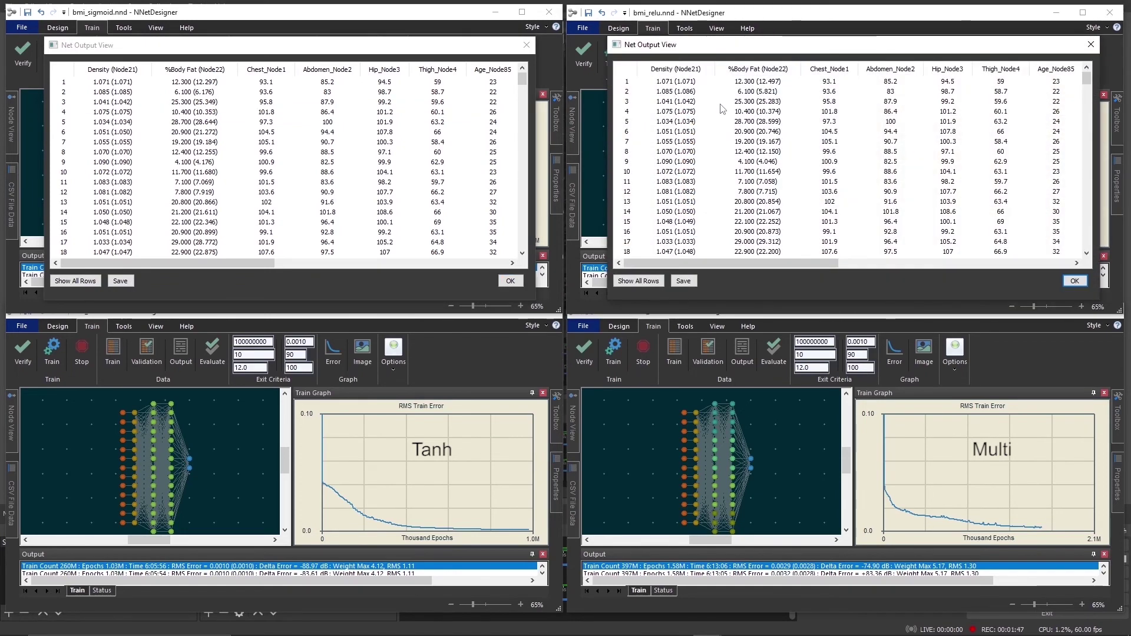
- Compare the actual and predicted body fat values in the first four rows of the bmi_relu network's output table
left_click(768, 83)
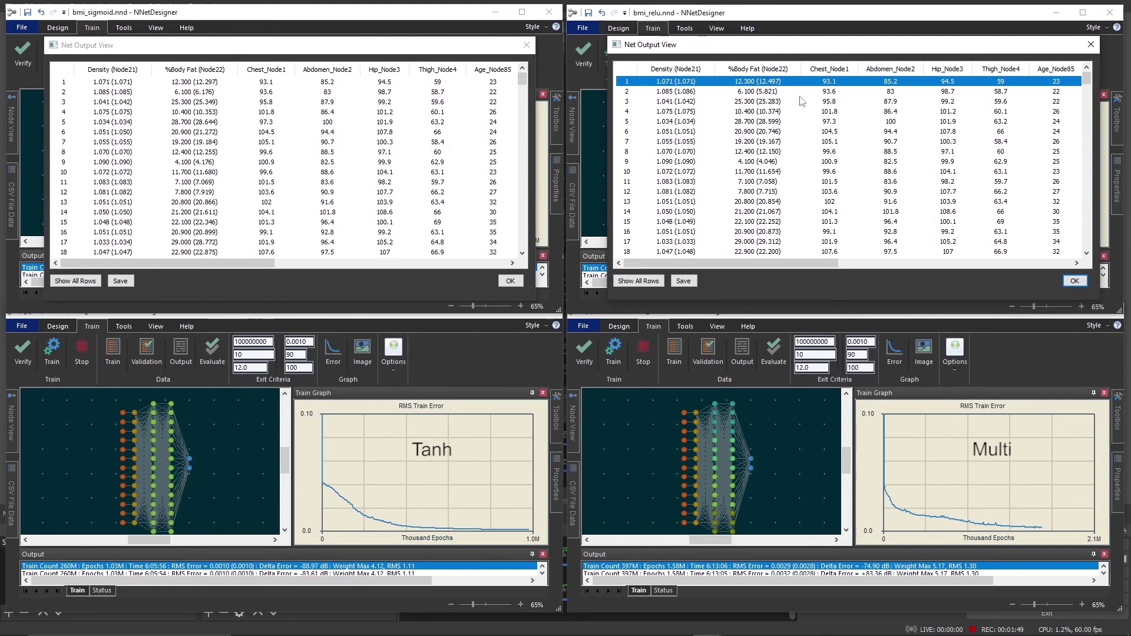
key("Down")
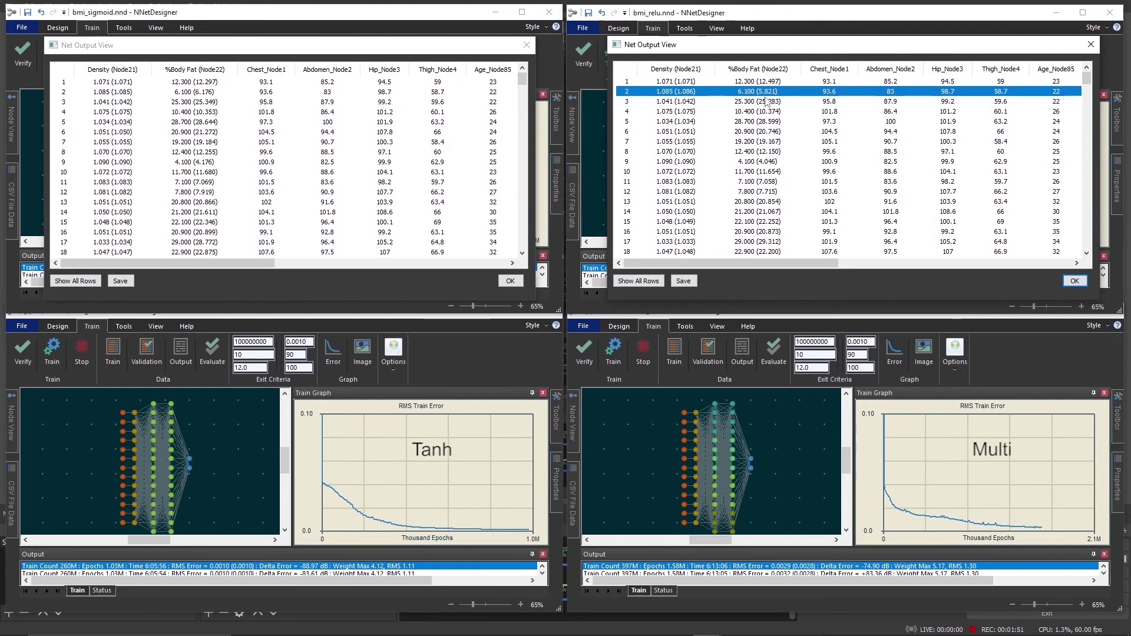
key("Down")
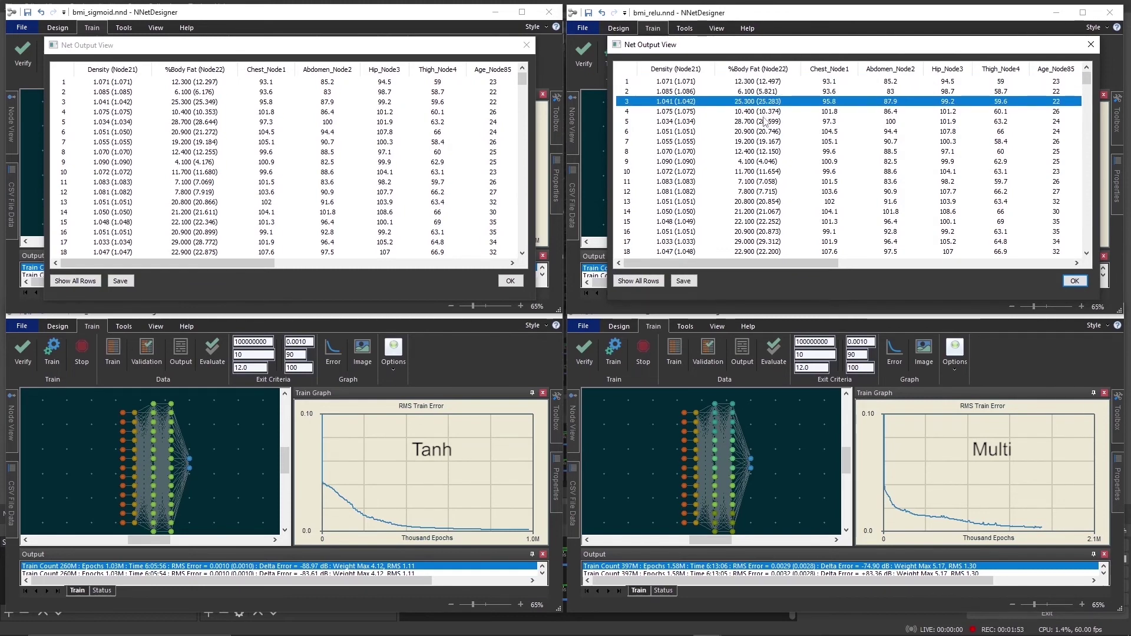
key("Down")
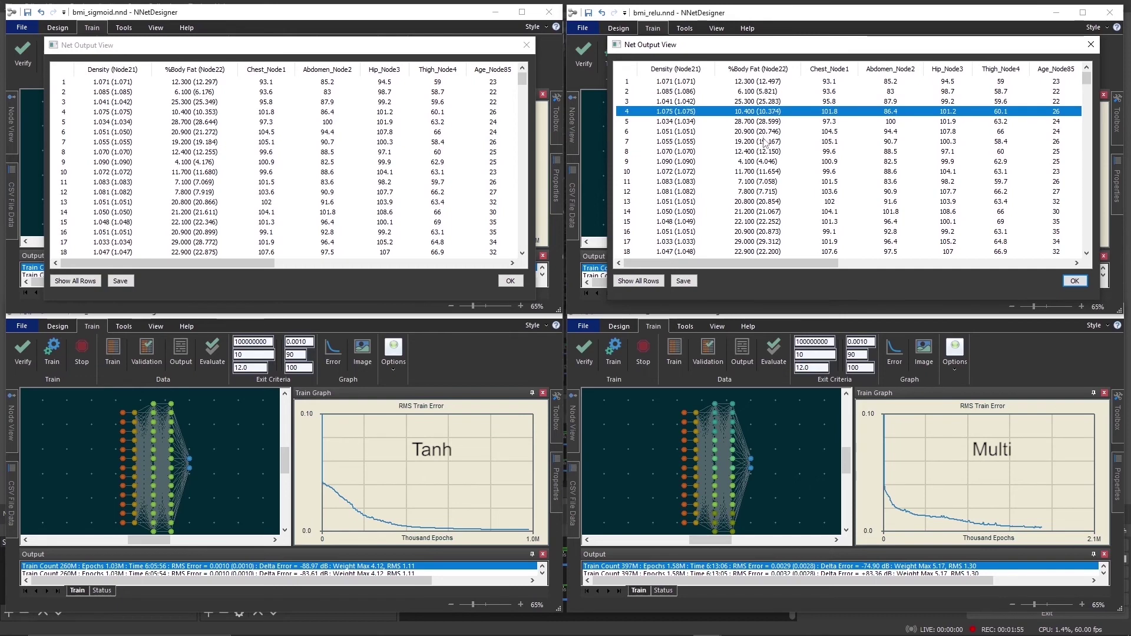
- Open the bmi_tanh network's output table and compare the actual and predicted body fat values in its first four rows
left_click(181, 354)
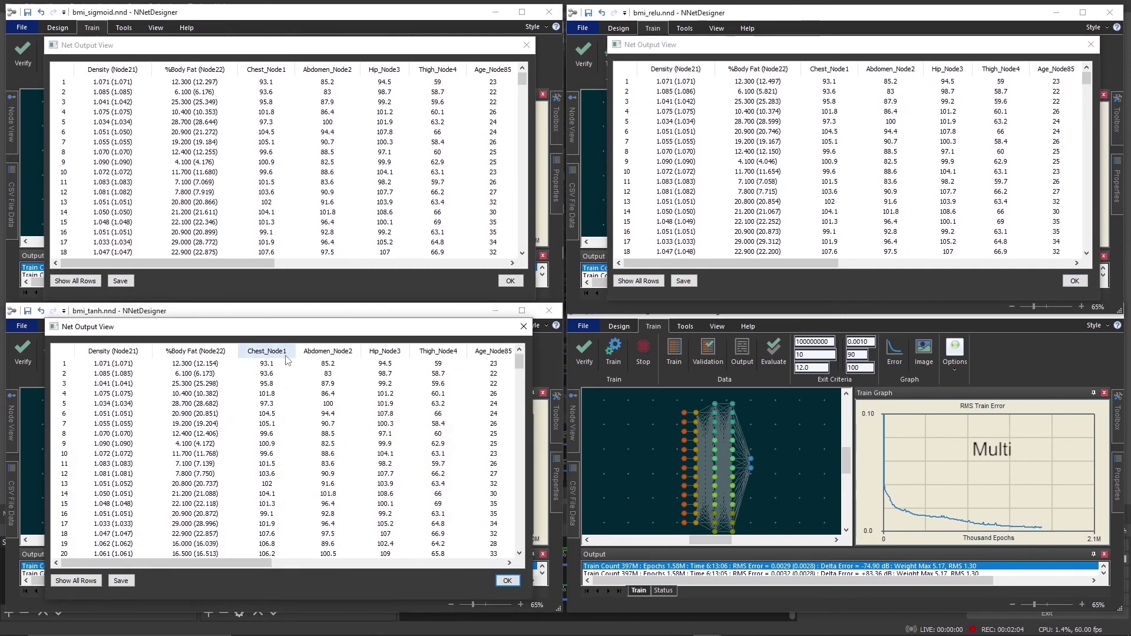
left_click(226, 364)
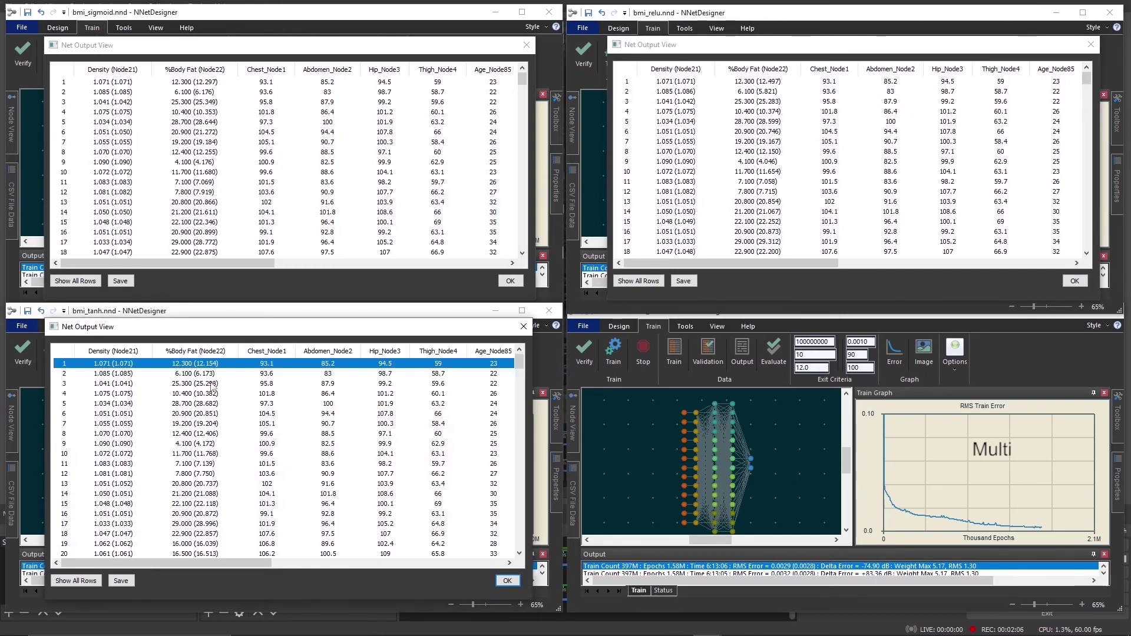
key("Down")
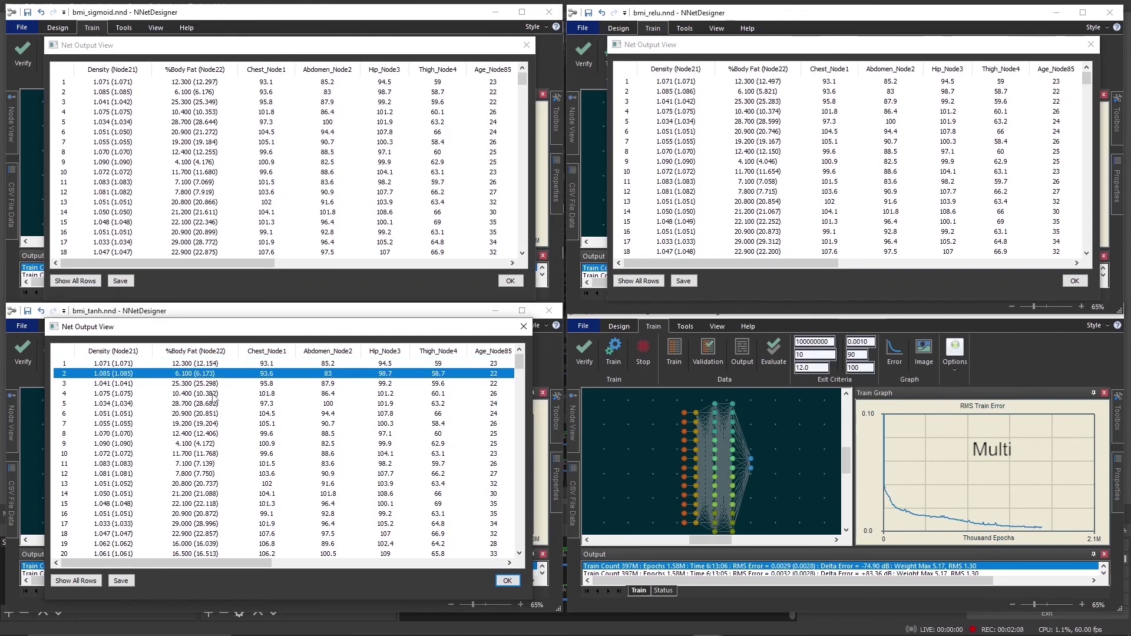
key("Down")
key("Down")
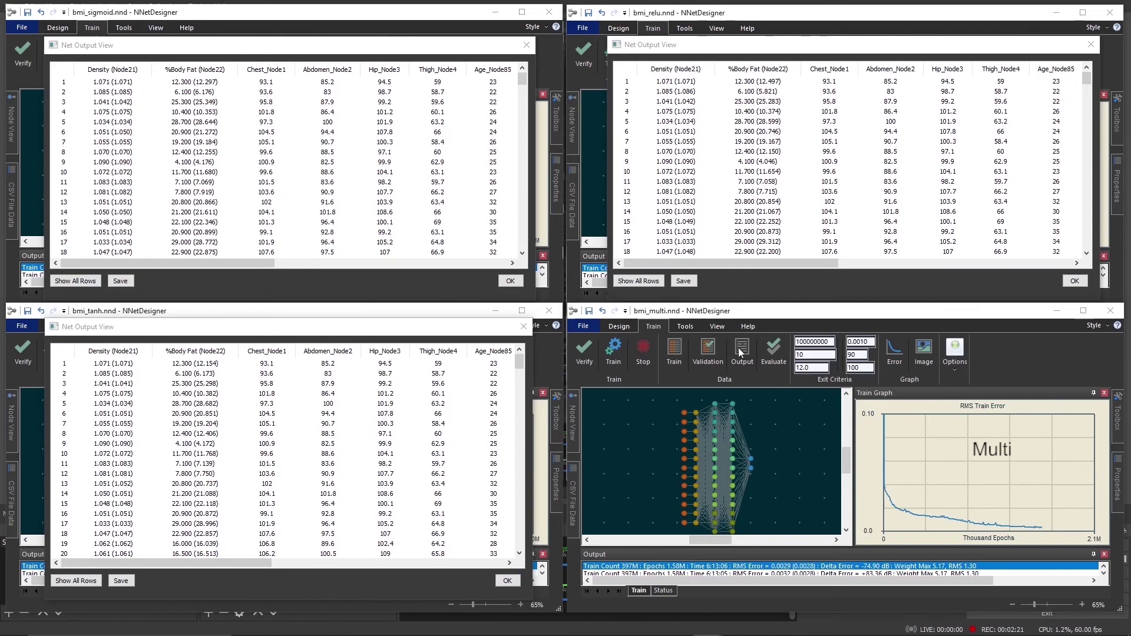
- Open the bmi_multi network's output table and compare the actual and predicted body fat values in its first four rows
left_click(742, 353)
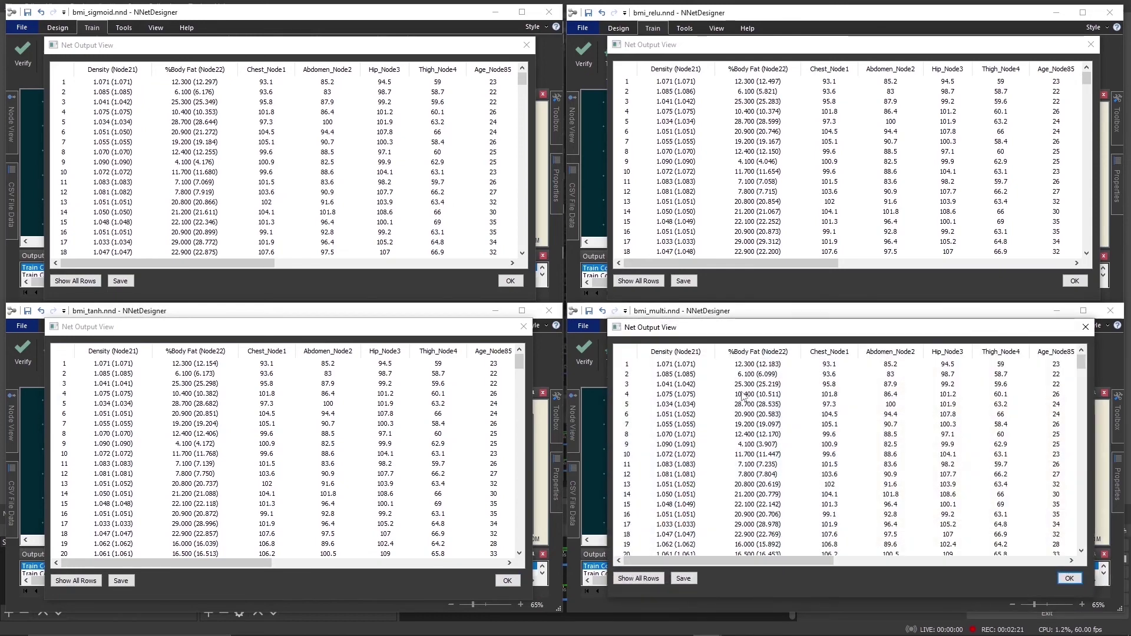
left_click(770, 368)
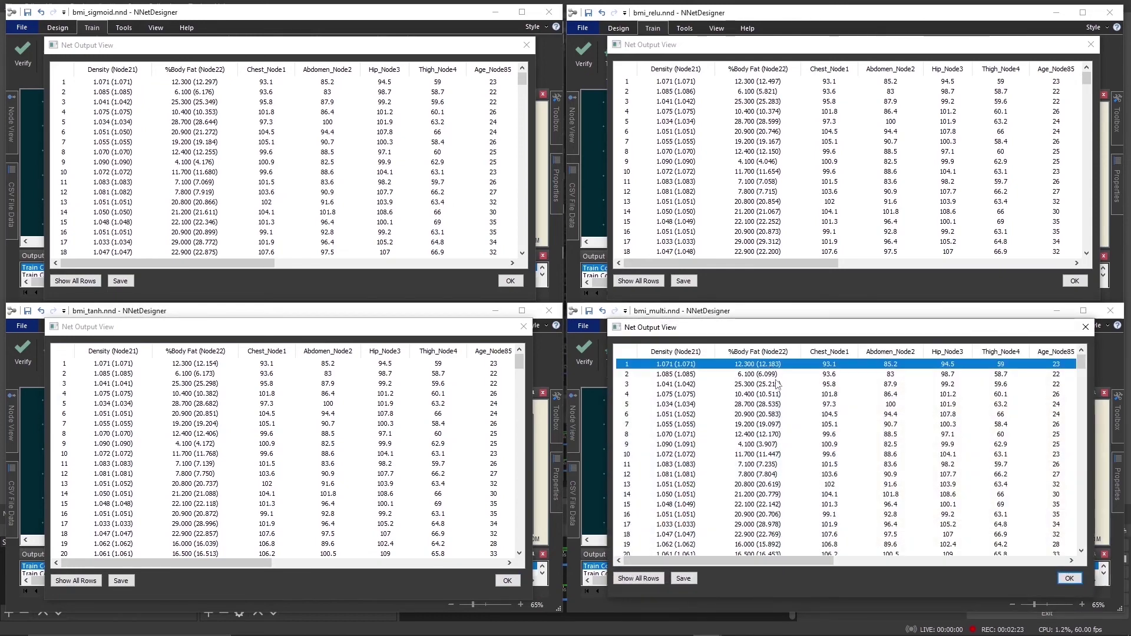
key("Down")
key("Down")
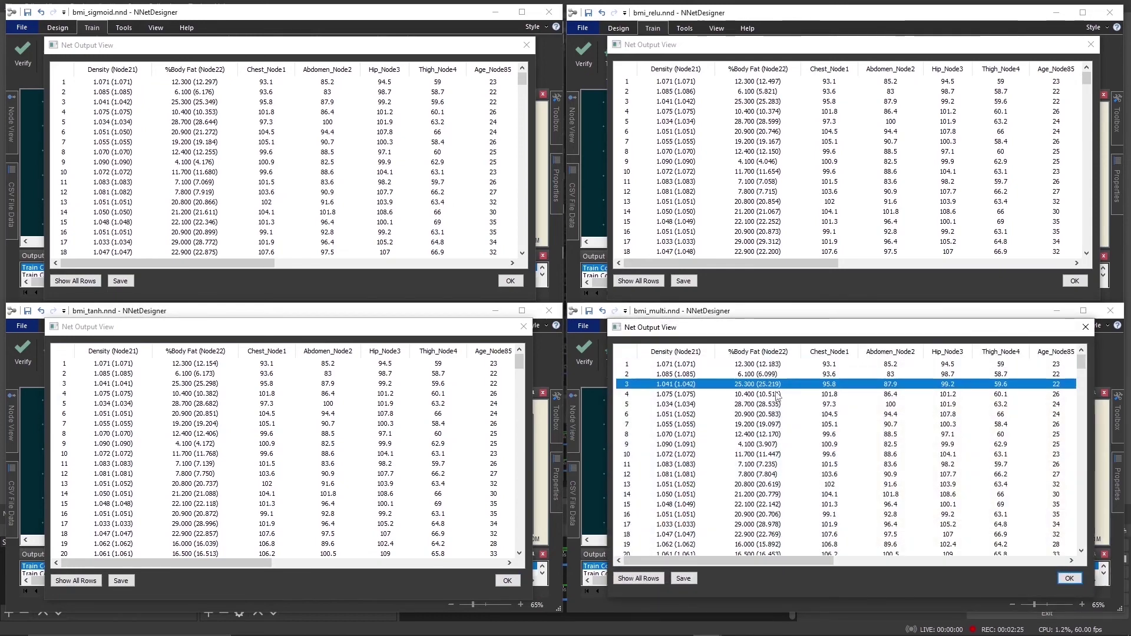
key("Down")
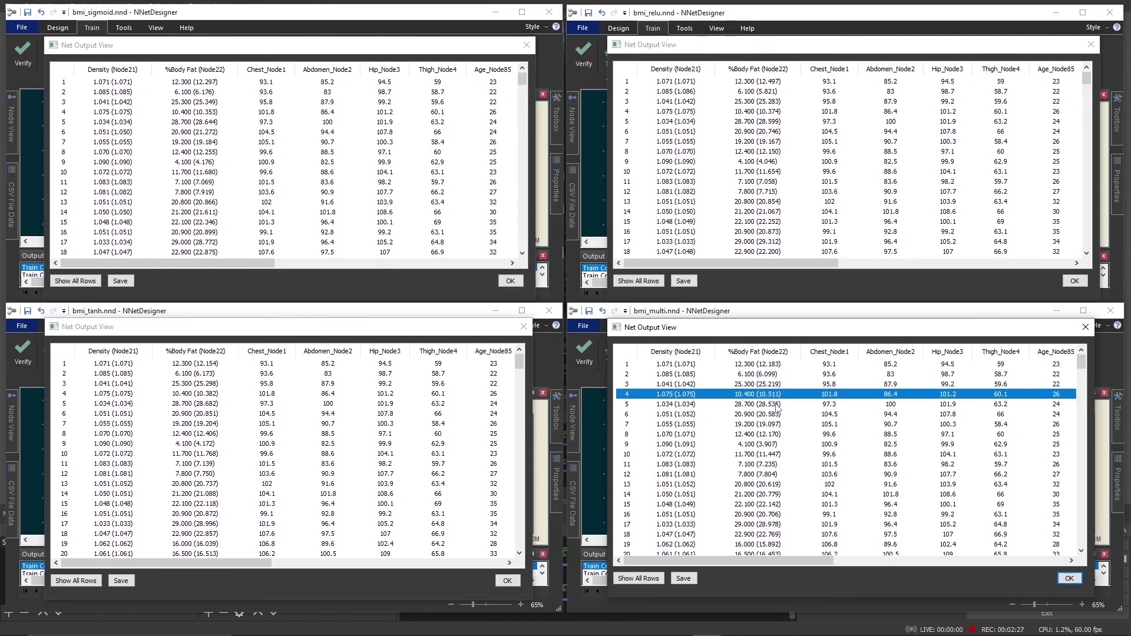